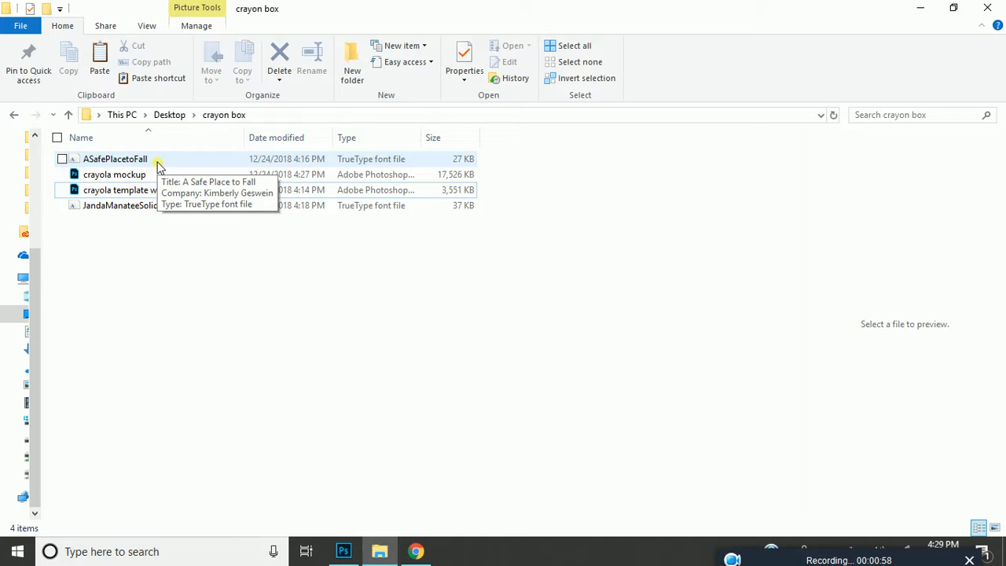
Step: Preview the ASafePlacetoFall and JandaManateeSolid font files in the crayon box folder
click(140, 161)
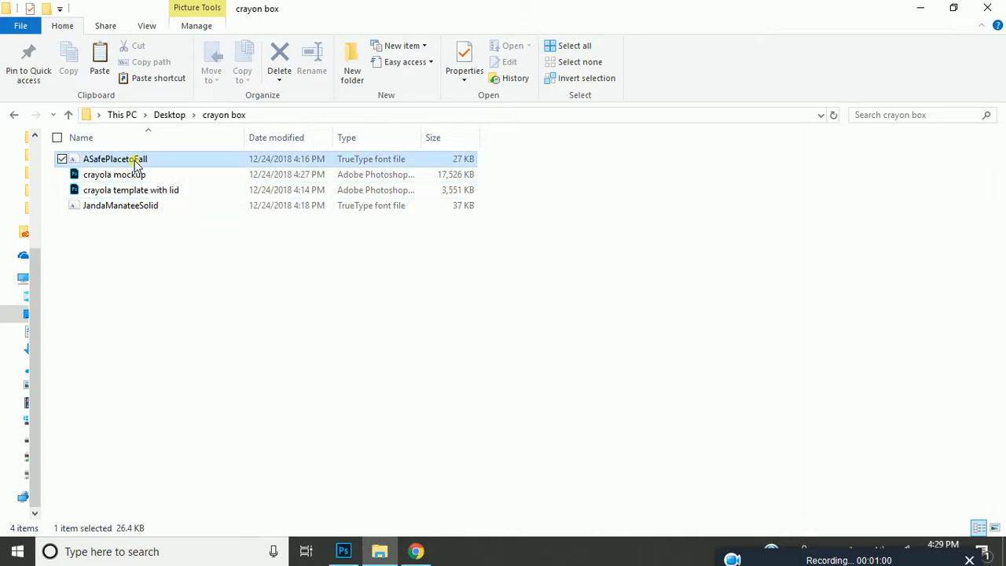
click(139, 161)
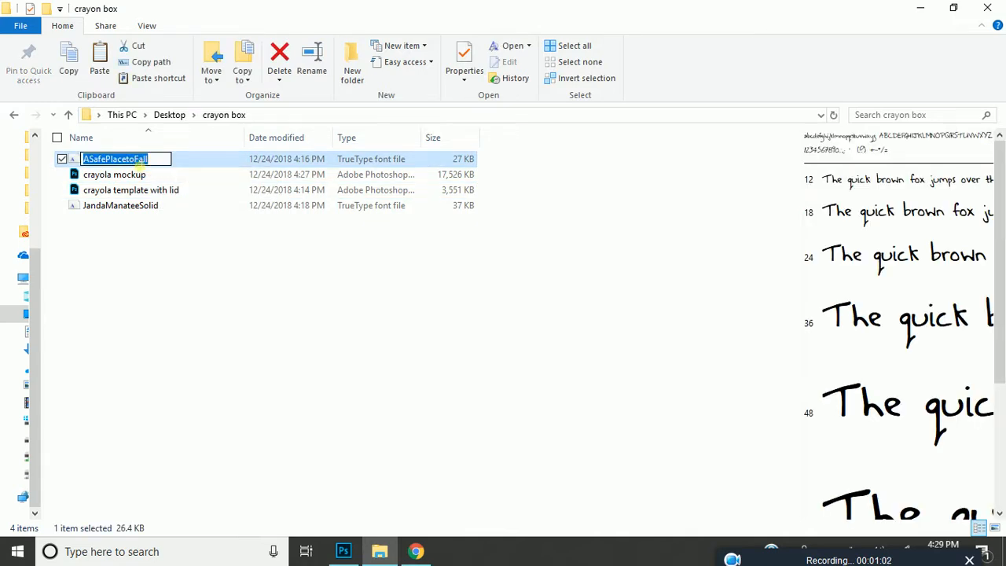
click(213, 160)
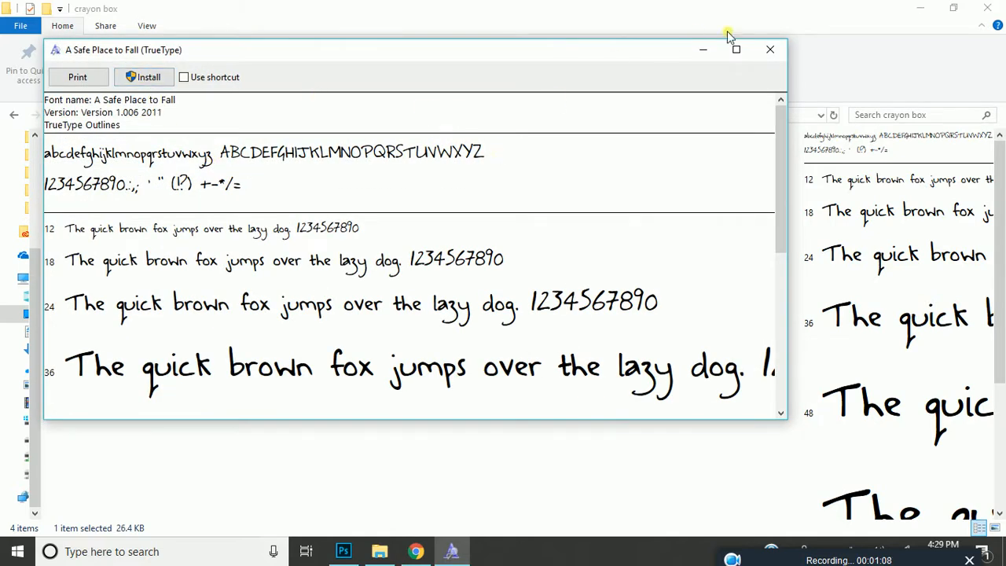
click(769, 50)
double_click(202, 210)
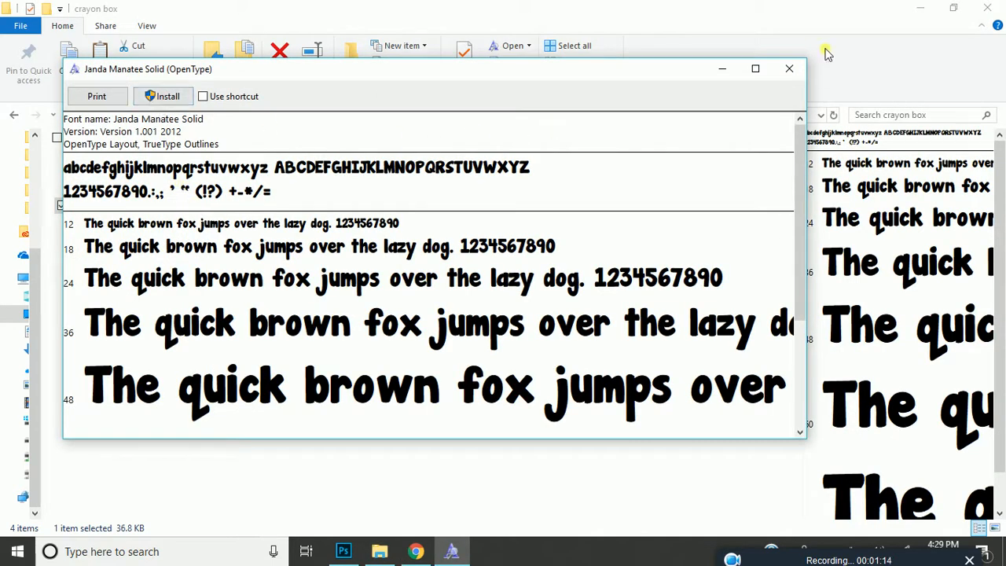
click(801, 67)
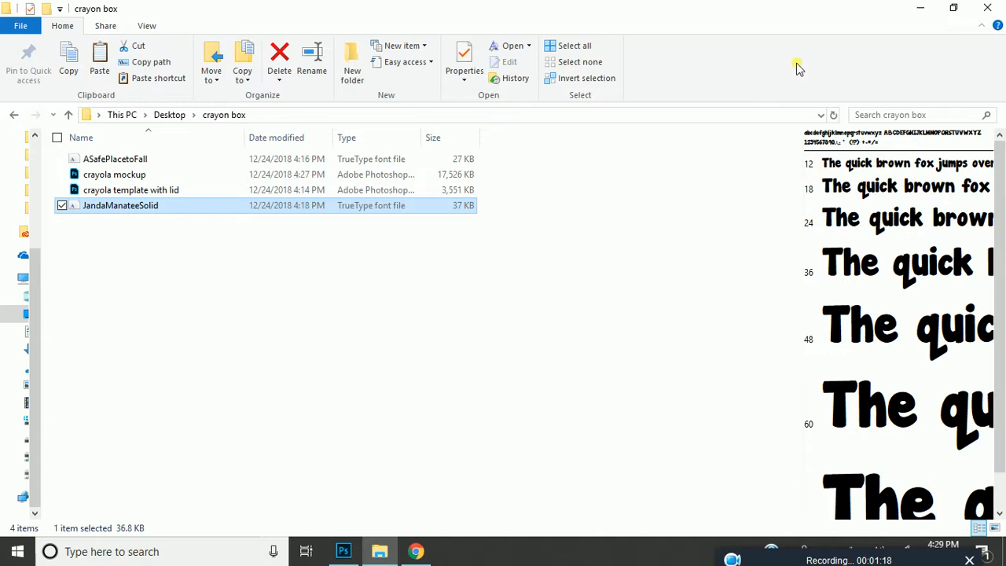
Step: Open the crayola template with lid file from the crayon box folder in Photoshop
double_click(224, 191)
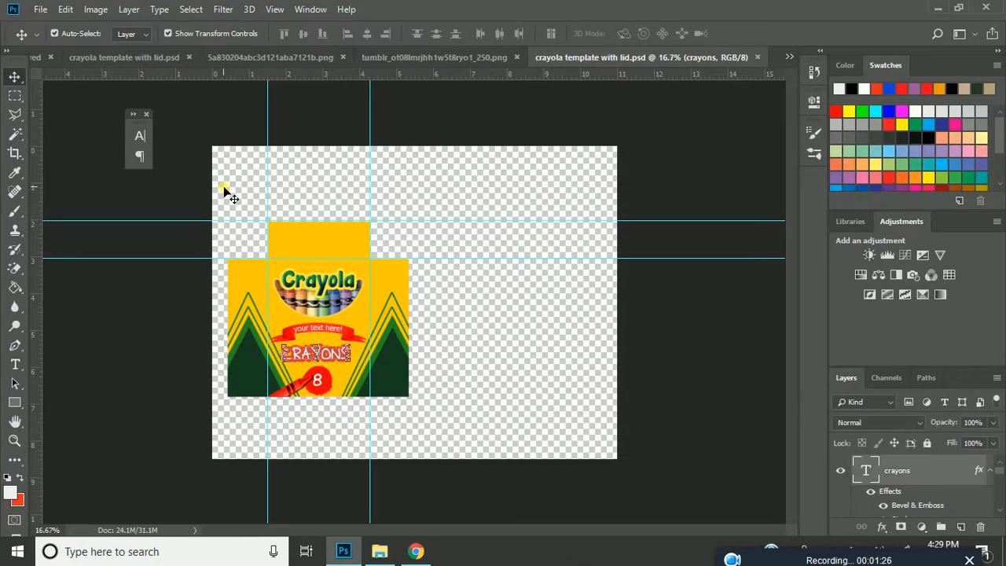
key(ctrl+plus)
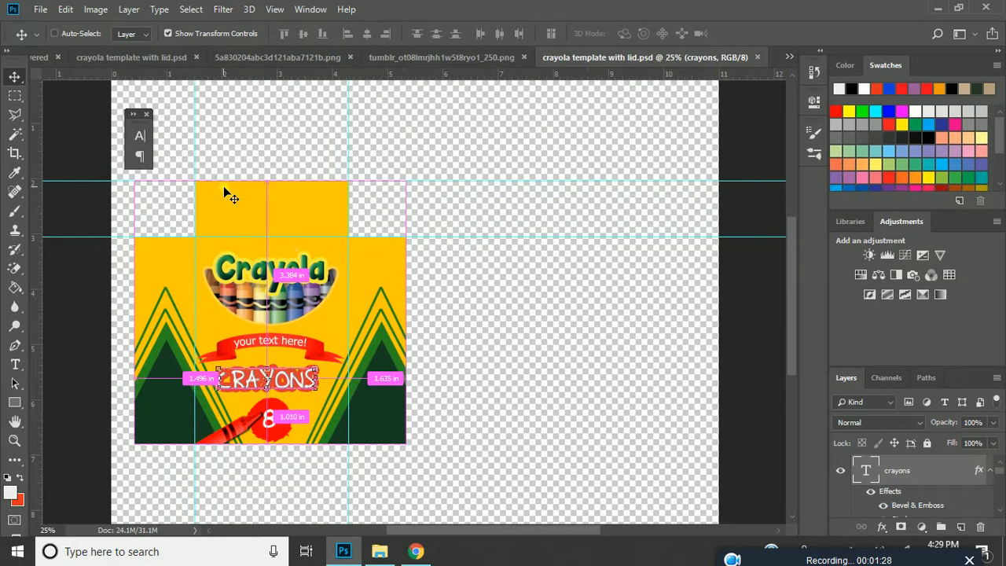
key(ctrl+plus)
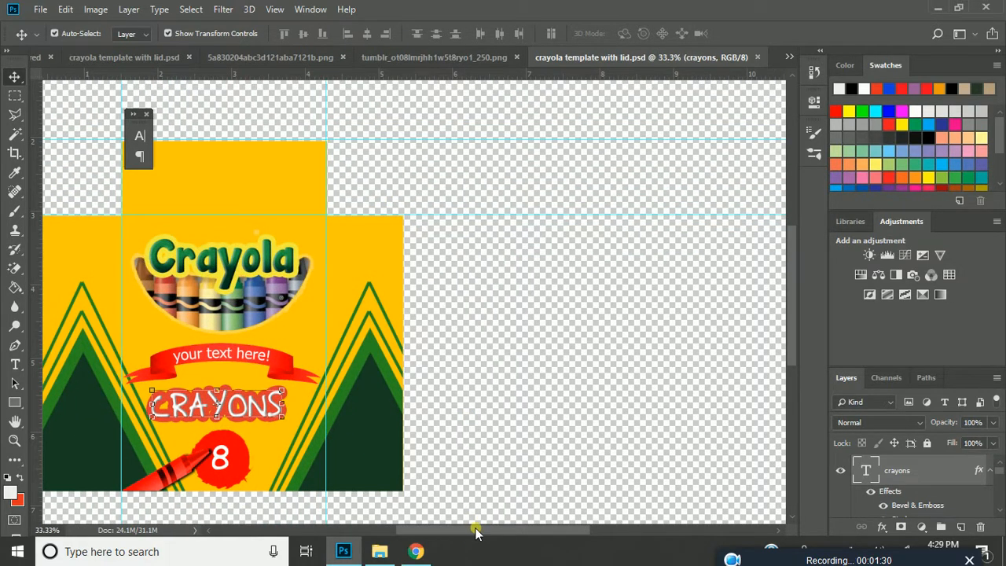
drag(475, 530, 423, 535)
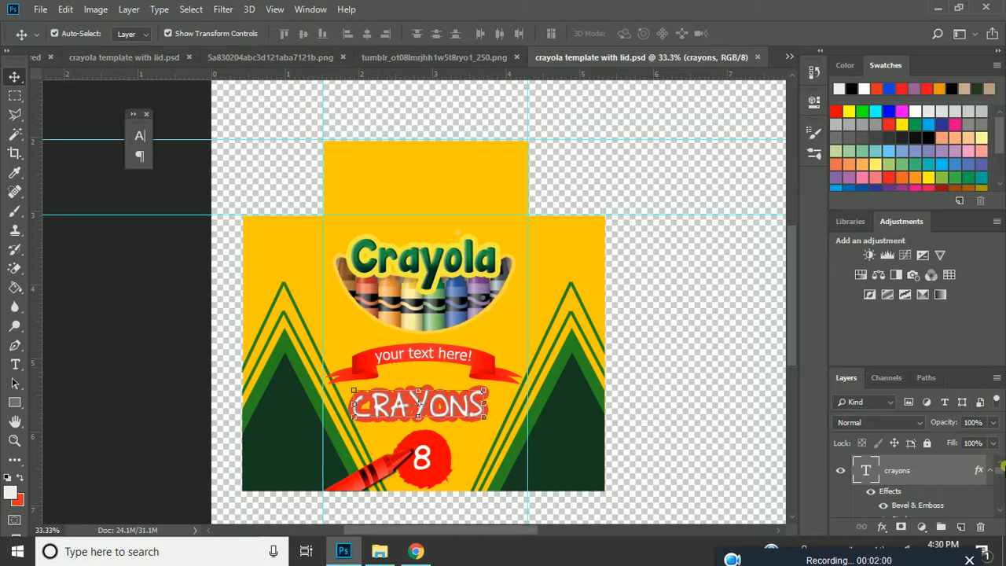
Step: Inspect the template's separate layers: the dark green triangles, crayon picture, Crayola title, crayons text and number circle
mouse_move(1000, 472)
mouse_down()
mouse_move(1002, 507)
mouse_move(997, 466)
mouse_up()
click(579, 432)
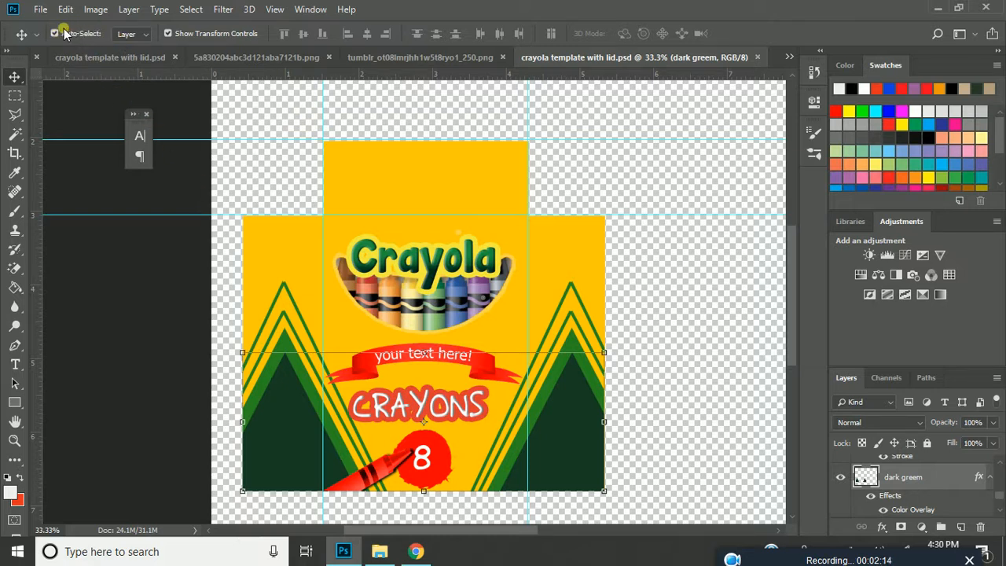
click(424, 297)
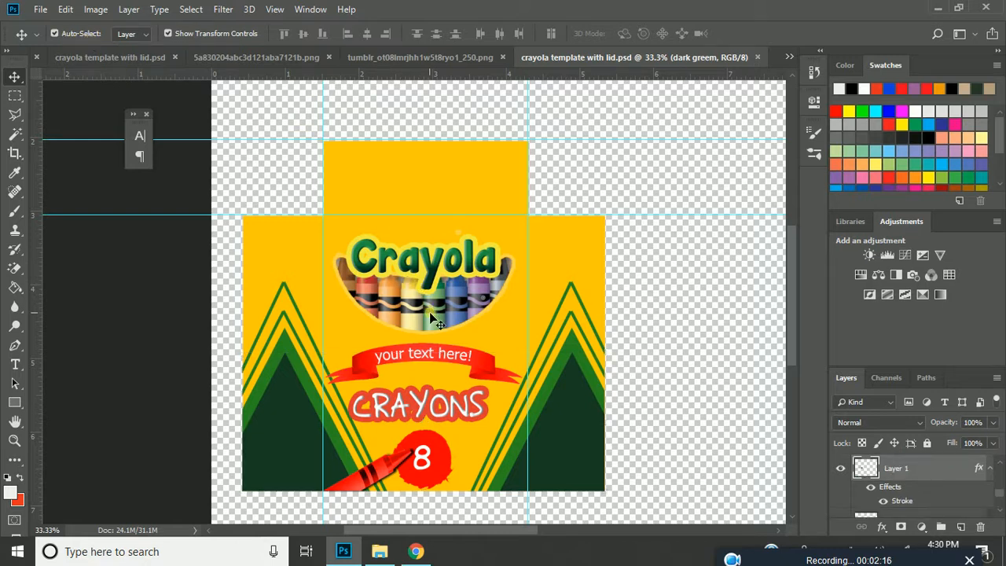
click(438, 275)
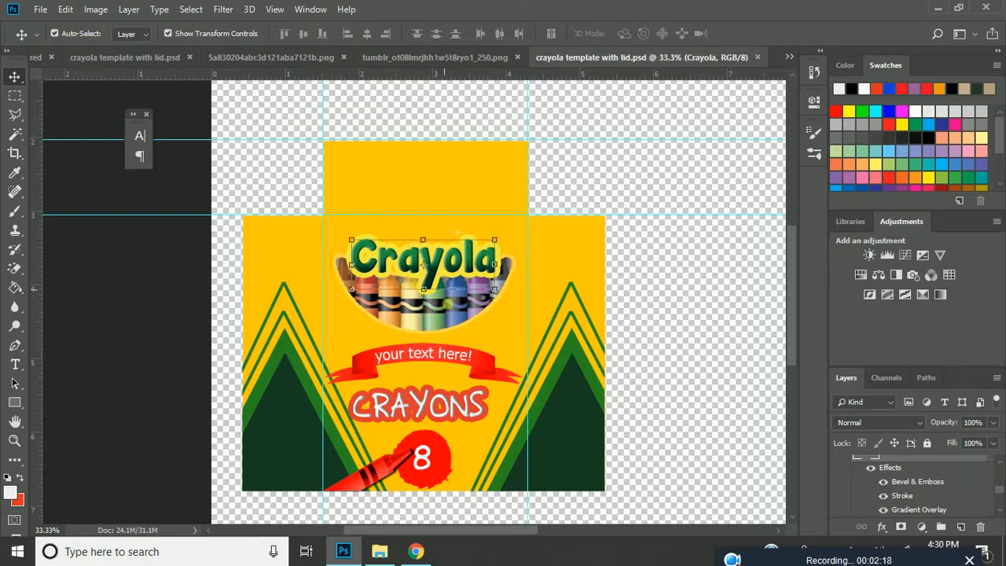
click(450, 405)
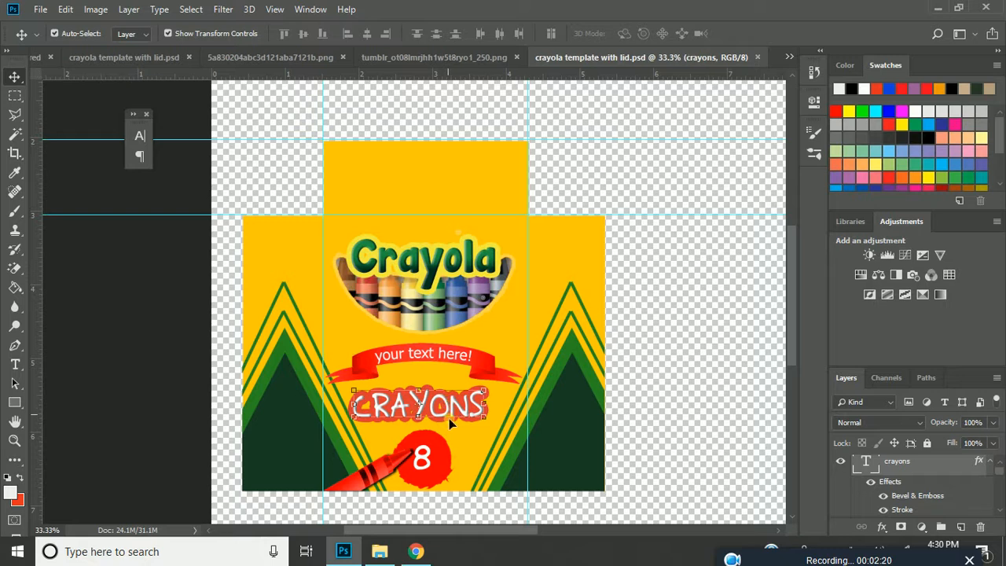
click(439, 464)
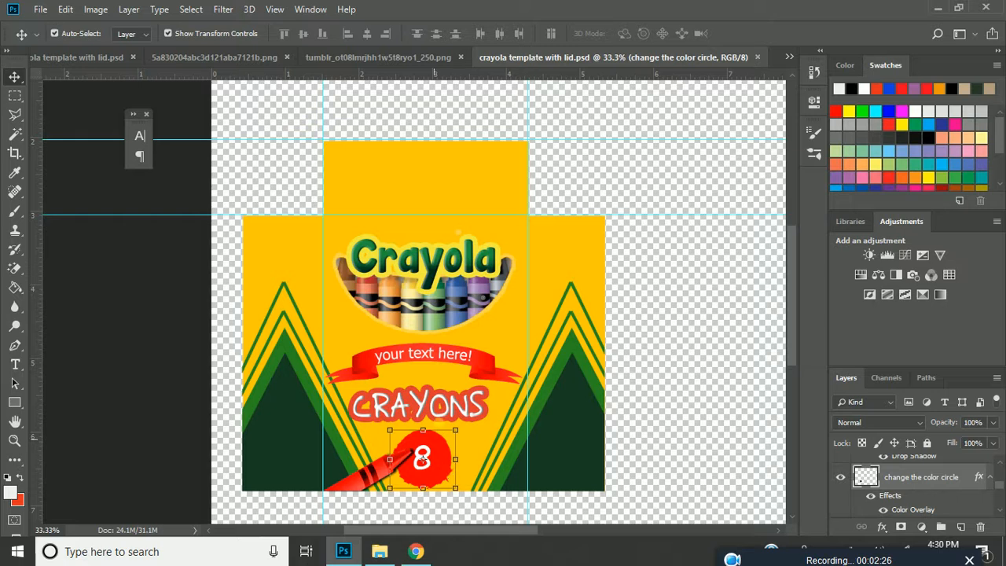
click(646, 280)
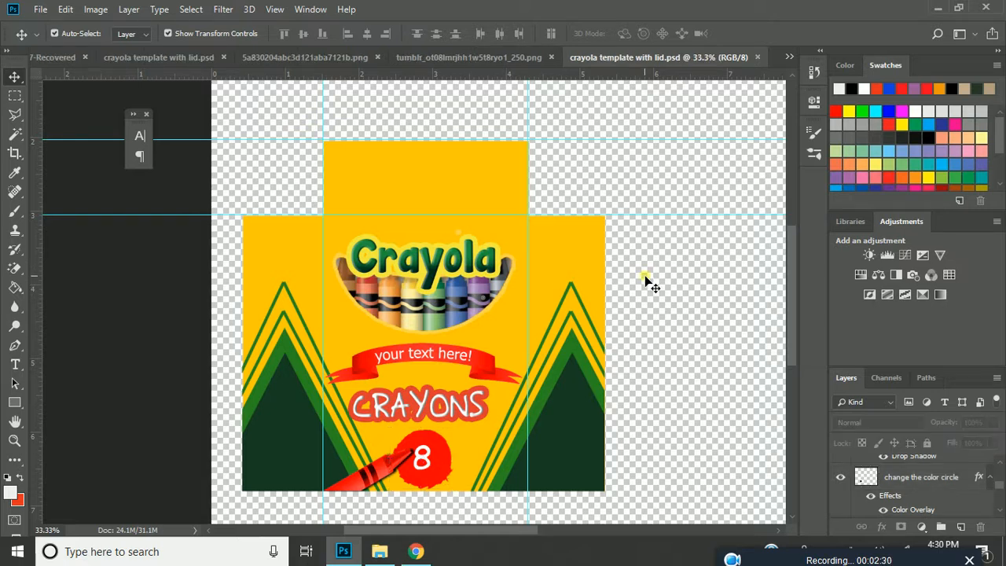
Step: Define the purple unicorn image as a pattern under its suggested name and close the image
drag(472, 57, 449, 140)
drag(546, 277, 358, 305)
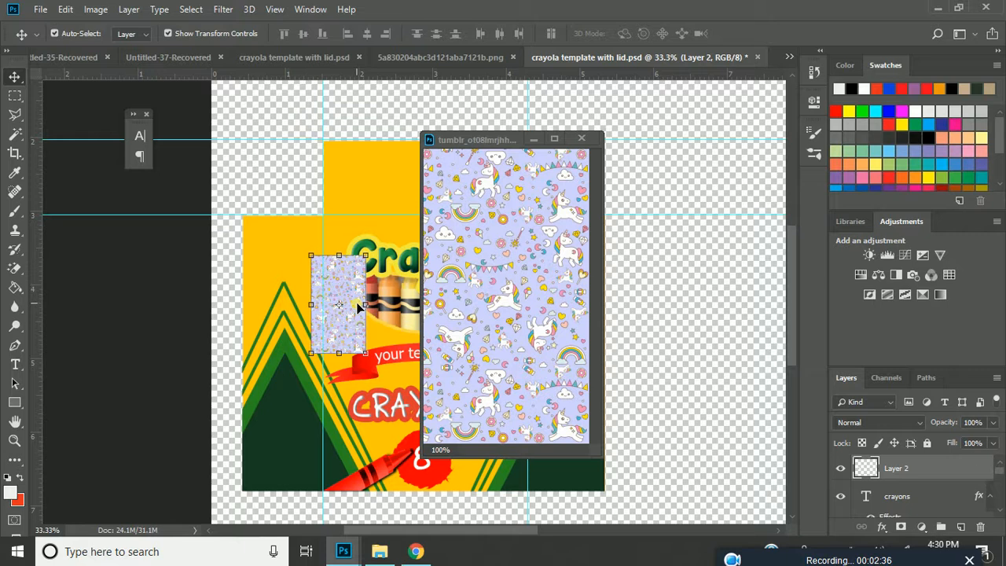
key(ctrl+z)
click(533, 258)
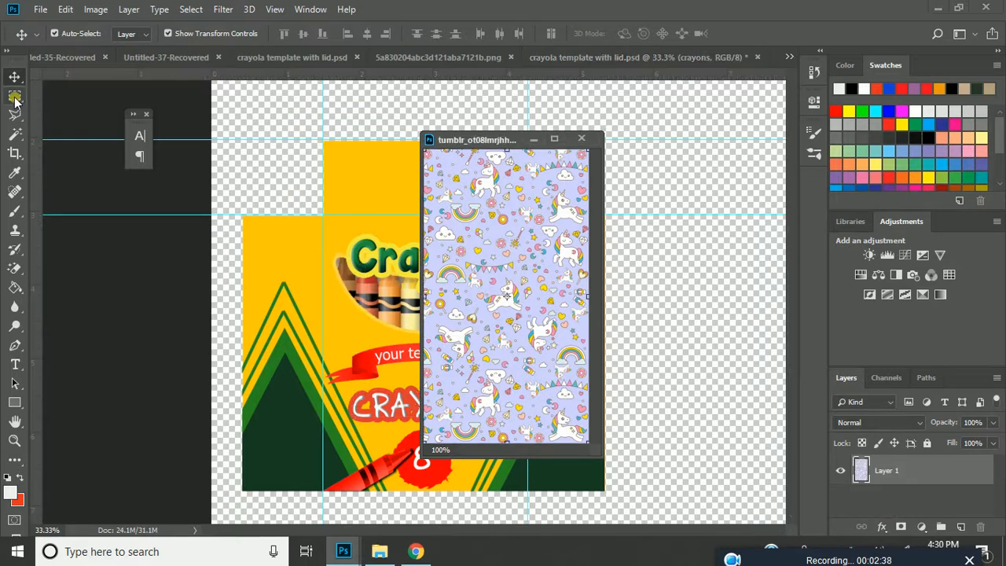
click(65, 9)
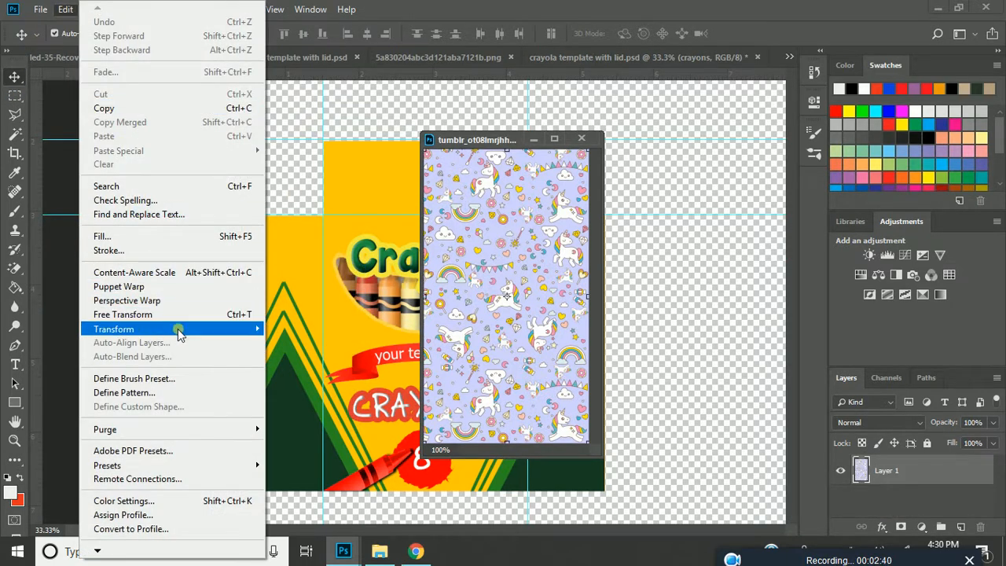
click(181, 393)
key(Return)
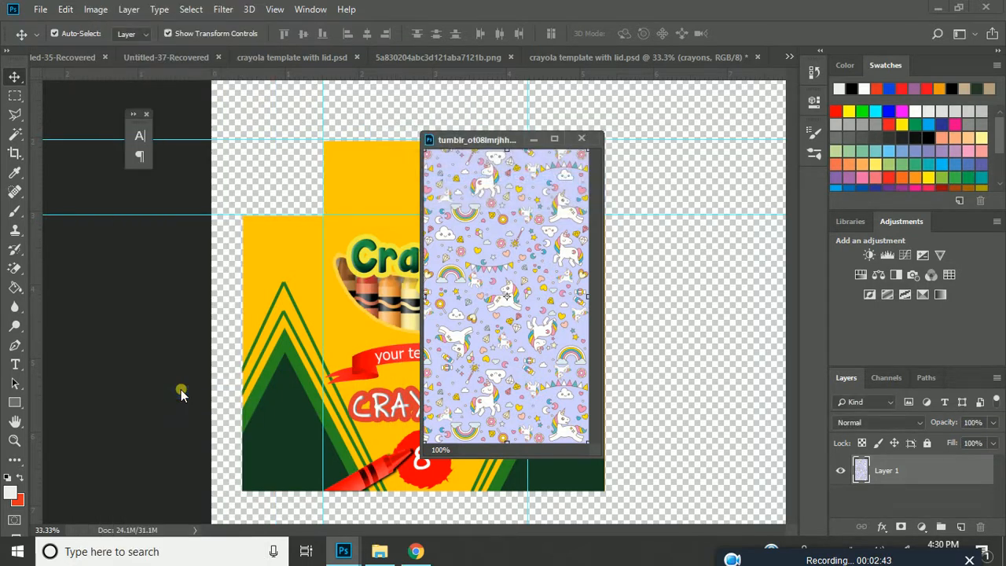
click(582, 139)
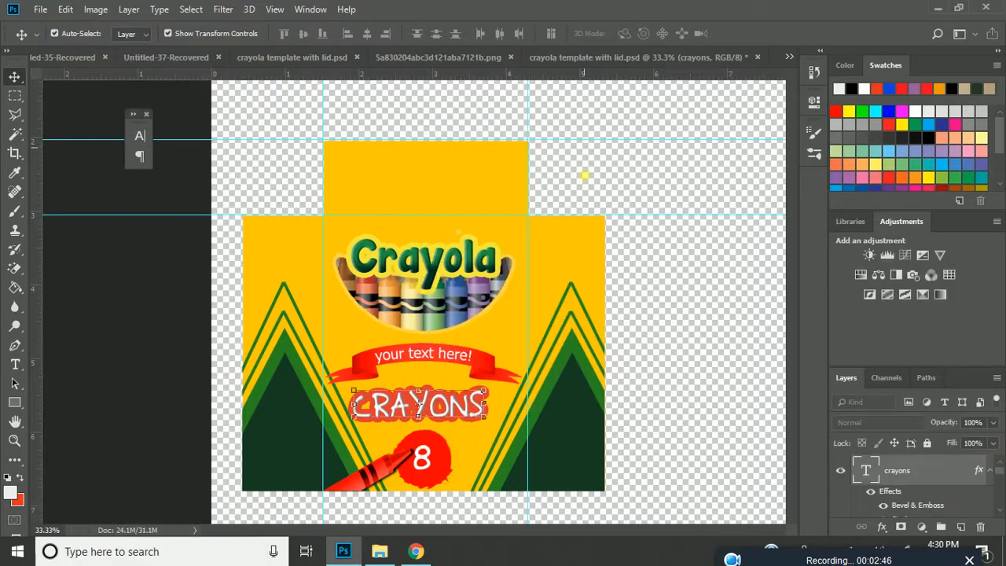
Step: Select the template's BACKGROUND layer and open its Color Overlay settings
click(588, 263)
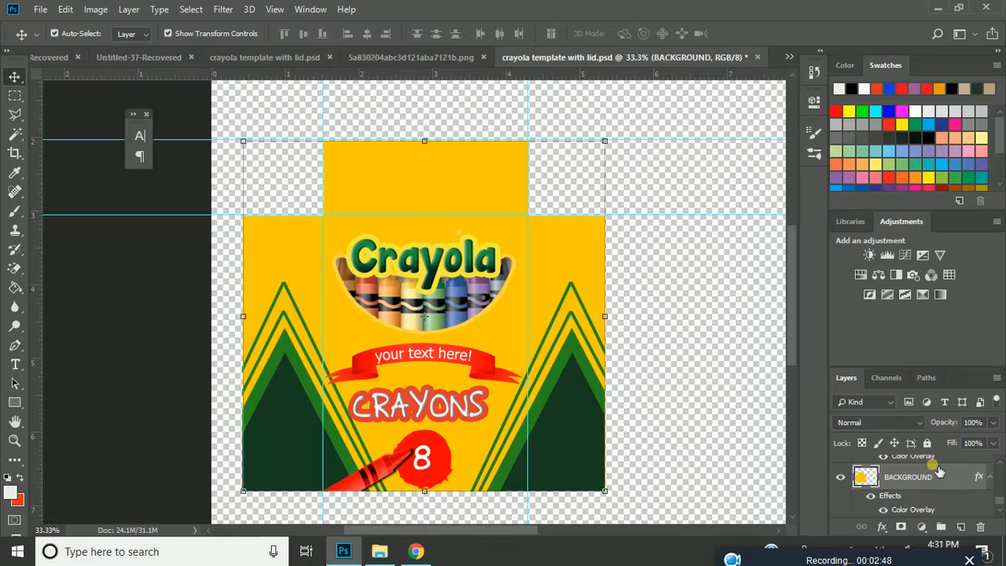
click(1001, 509)
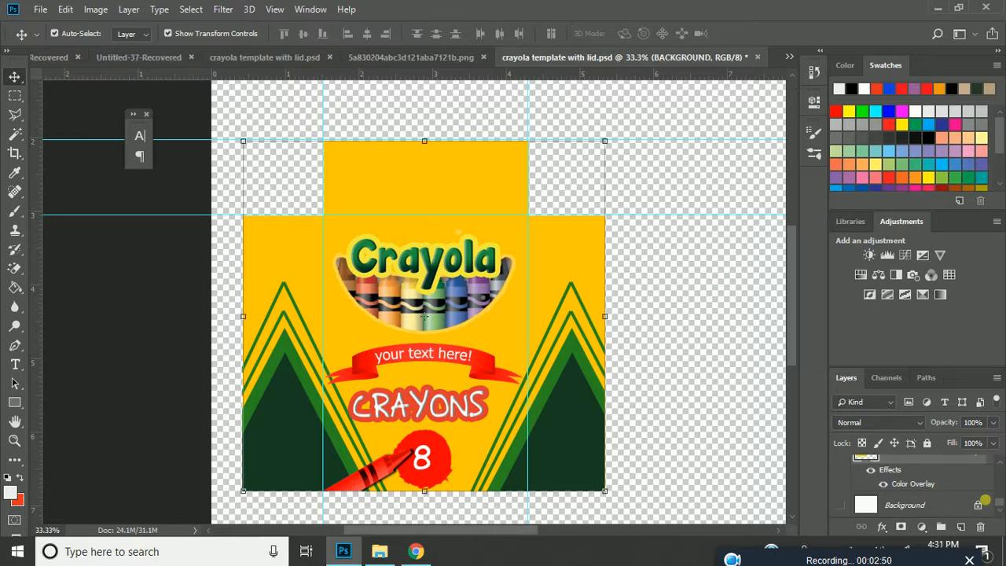
key(h)
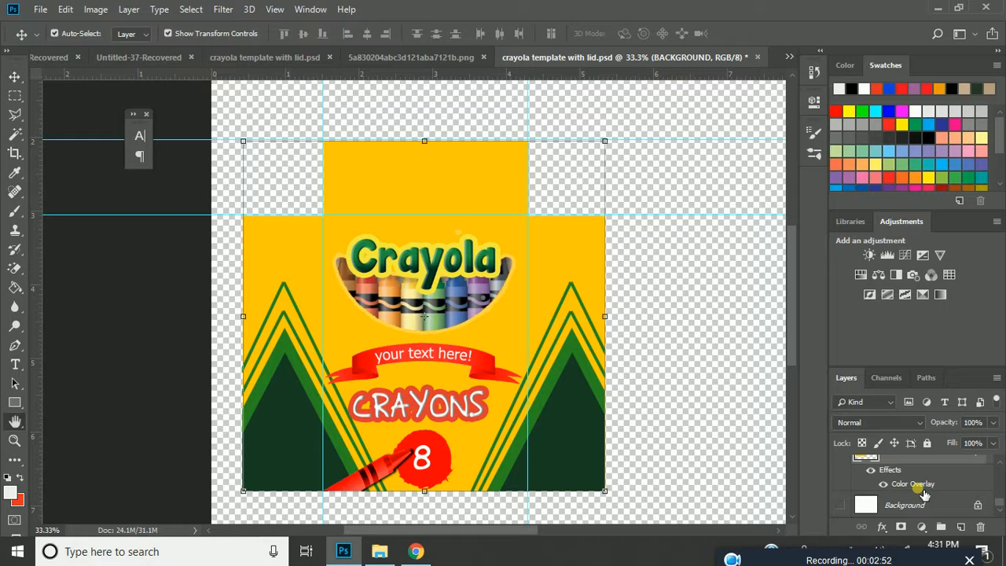
double_click(924, 493)
drag(718, 131, 906, 47)
Step: Try blue, cyan and green as the overlay color of the BACKGROUND layer
click(964, 91)
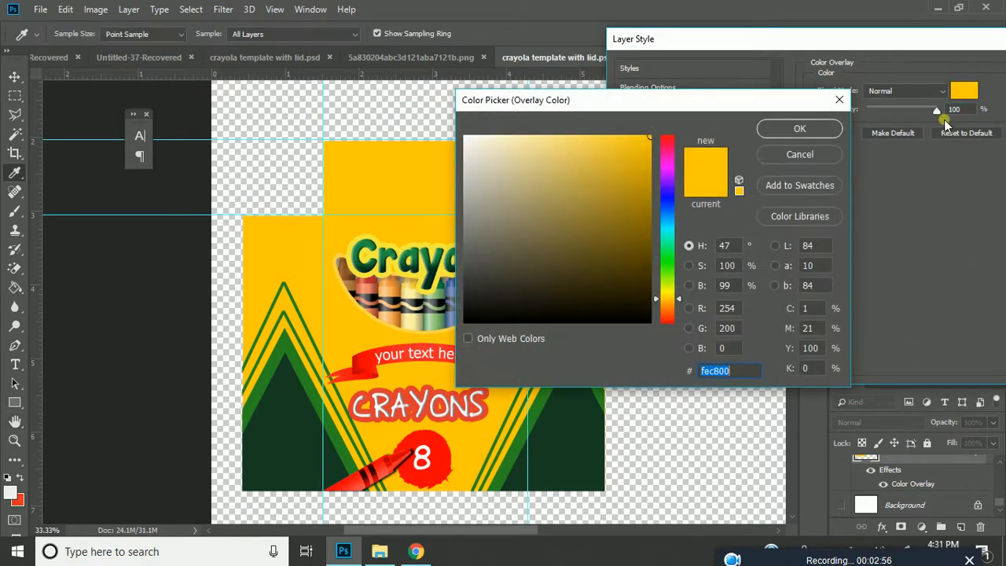
click(673, 201)
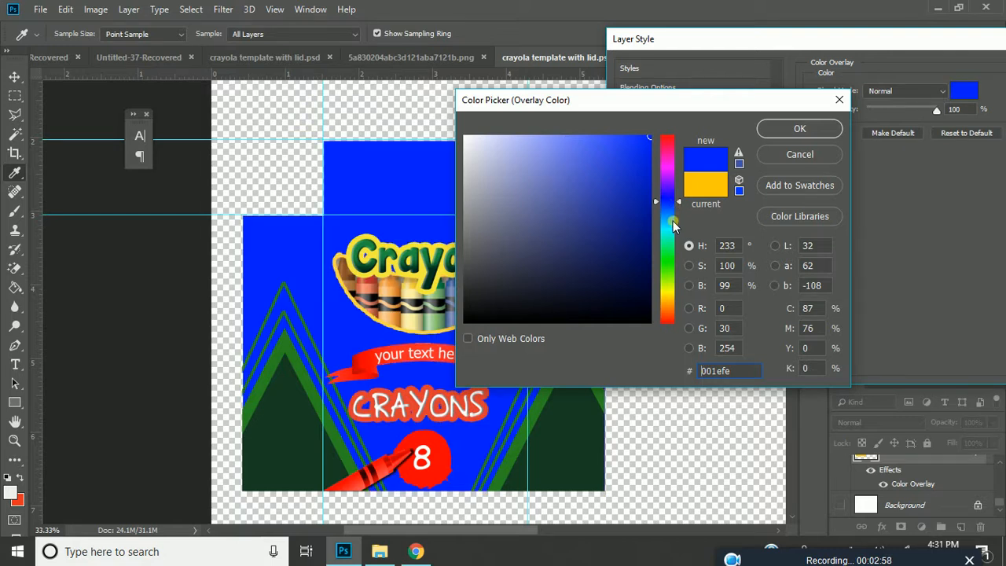
click(673, 226)
click(674, 245)
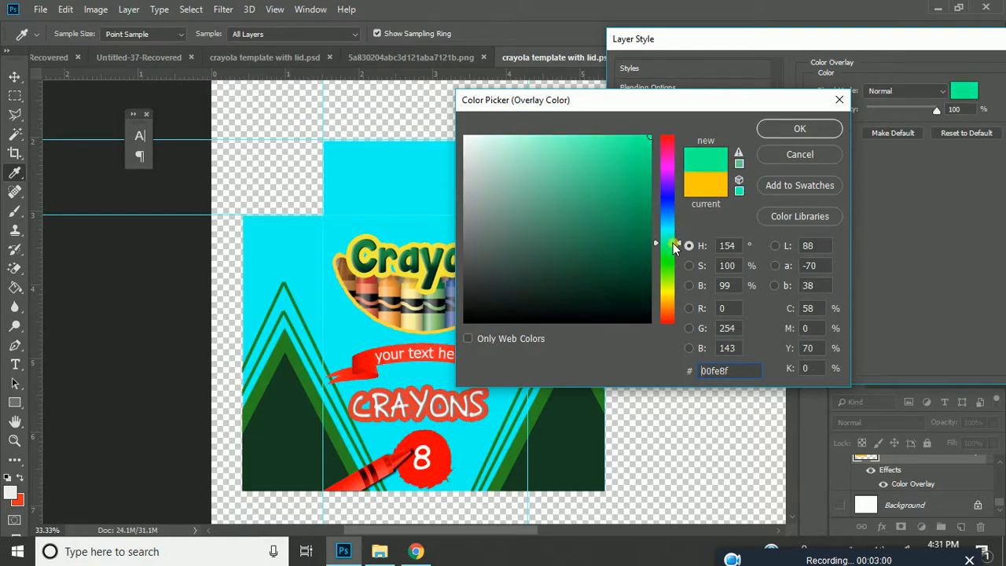
click(799, 153)
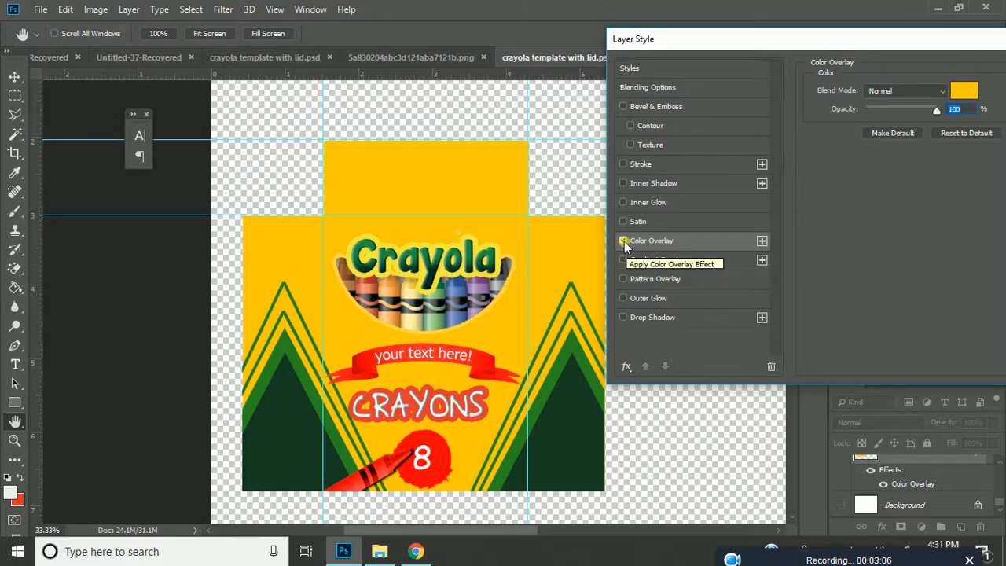
Step: Disable the BACKGROUND layer's Color Overlay and enable Pattern Overlay instead
click(624, 242)
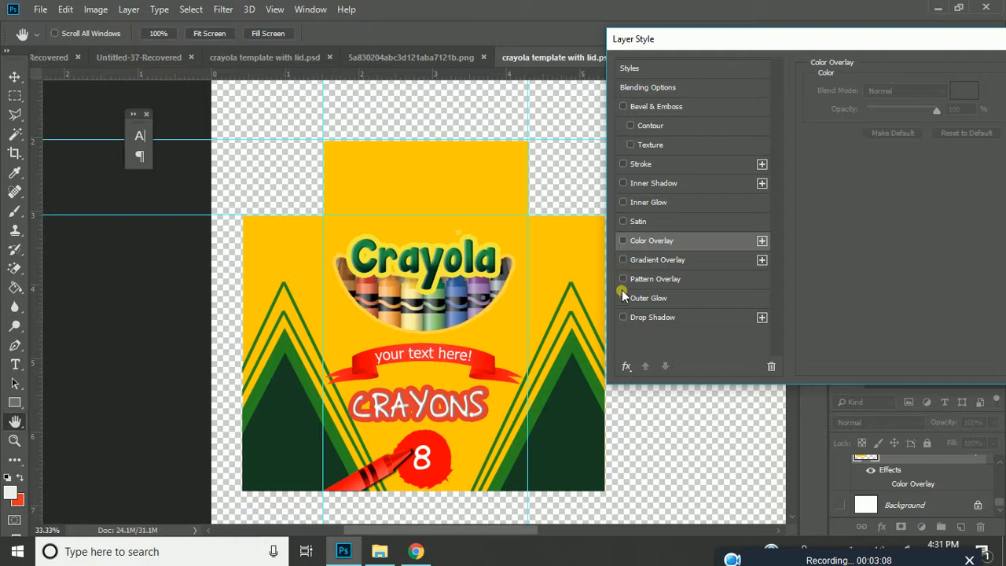
click(624, 280)
click(643, 280)
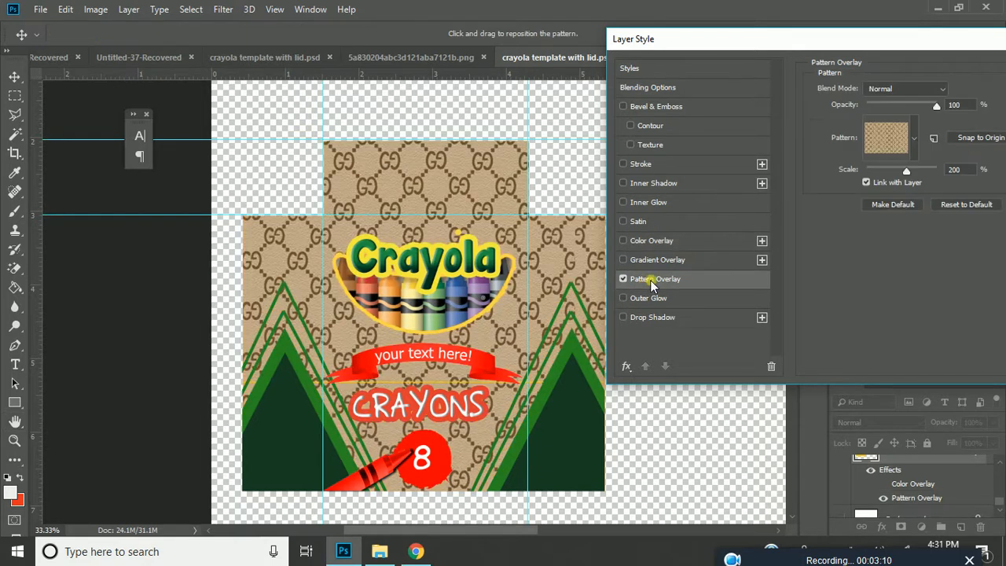
Step: Choose the purple unicorn pattern for the BACKGROUND layer's overlay, set its scale to 439%, and apply the layer style
click(889, 145)
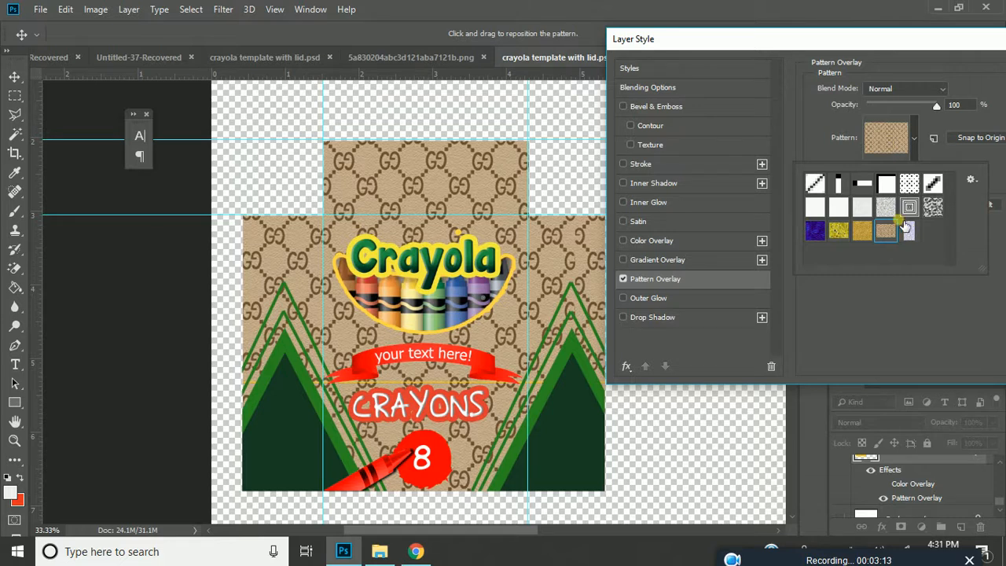
click(863, 230)
click(910, 229)
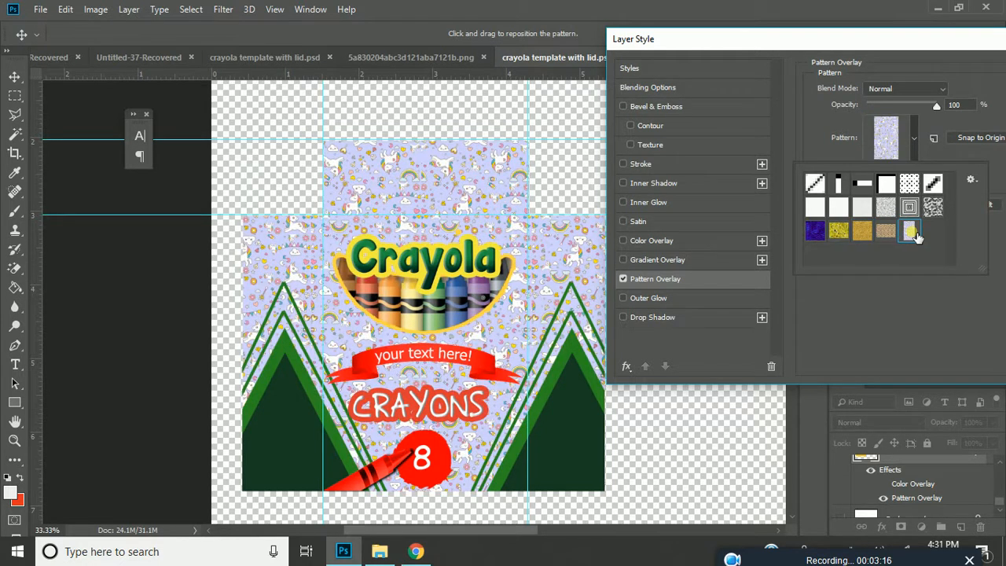
click(959, 281)
click(903, 173)
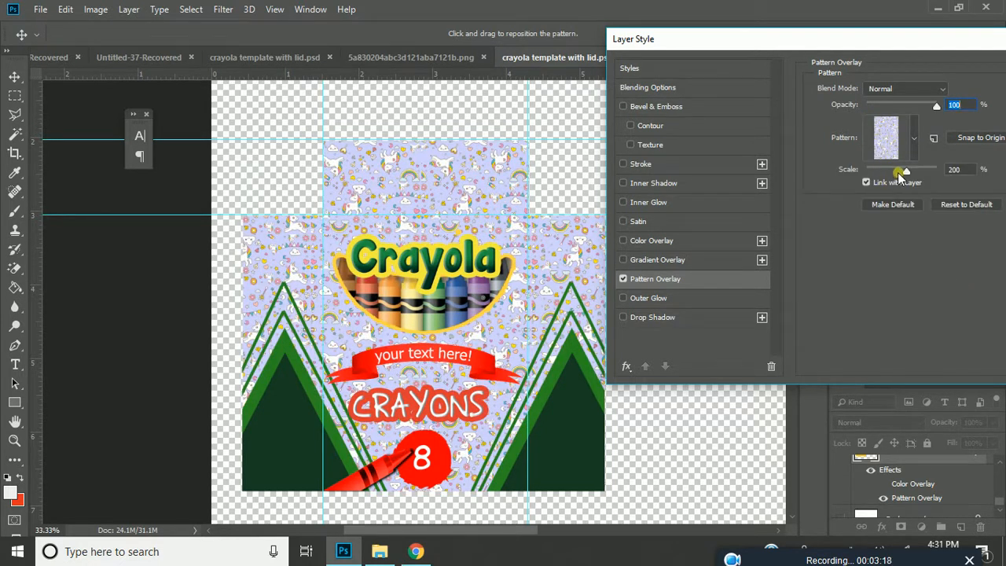
drag(900, 174, 916, 173)
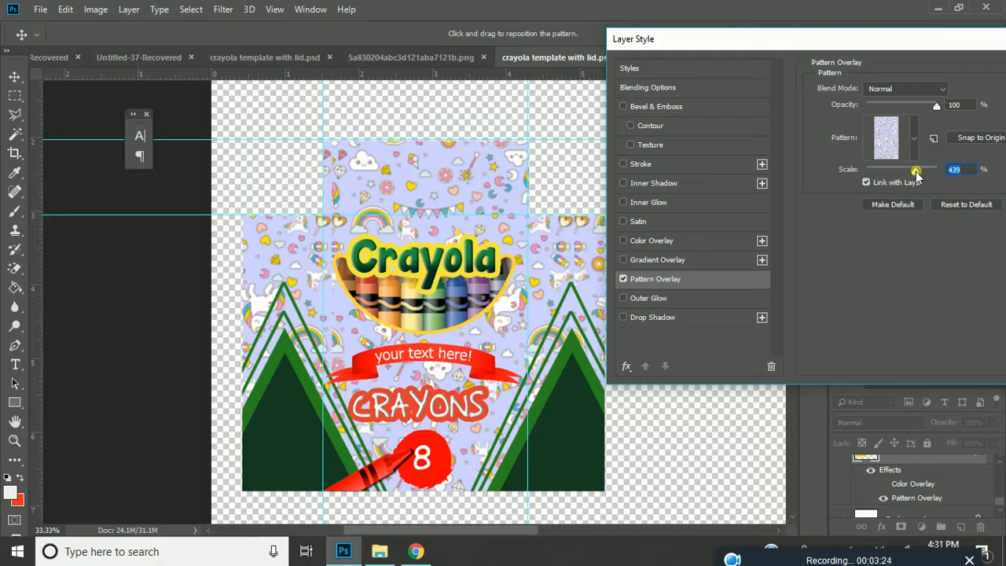
key(Return)
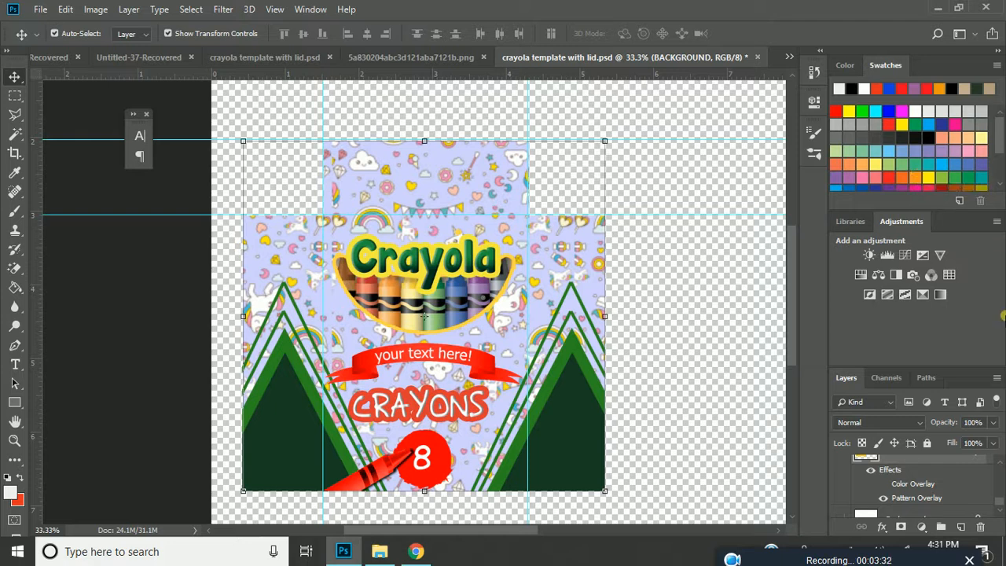
Step: Copy the girl cutout from the 5a830204abc3d121aba7121b.png image into the Crayola template and close the source image
scroll(997, 467, down, 2)
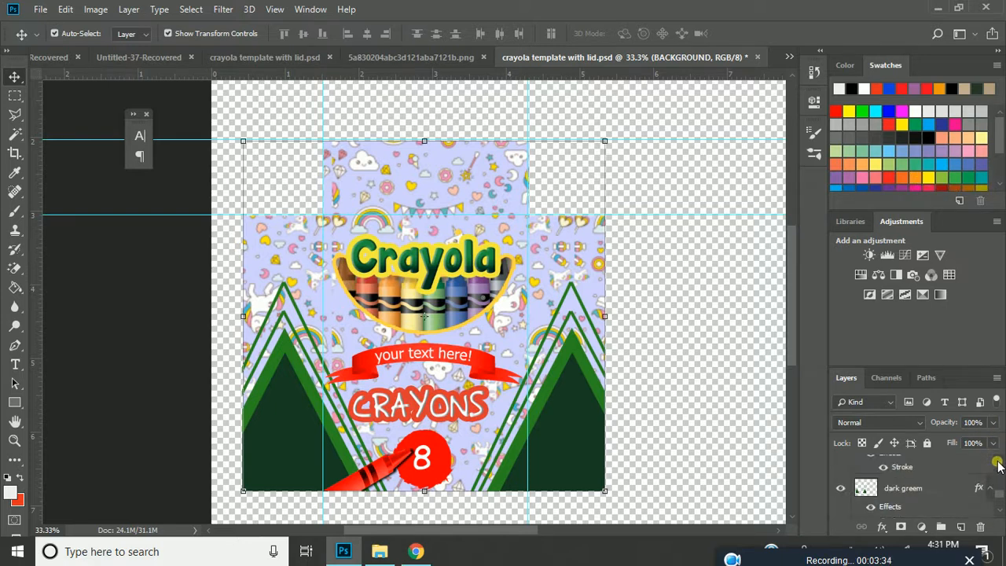
drag(449, 52, 514, 150)
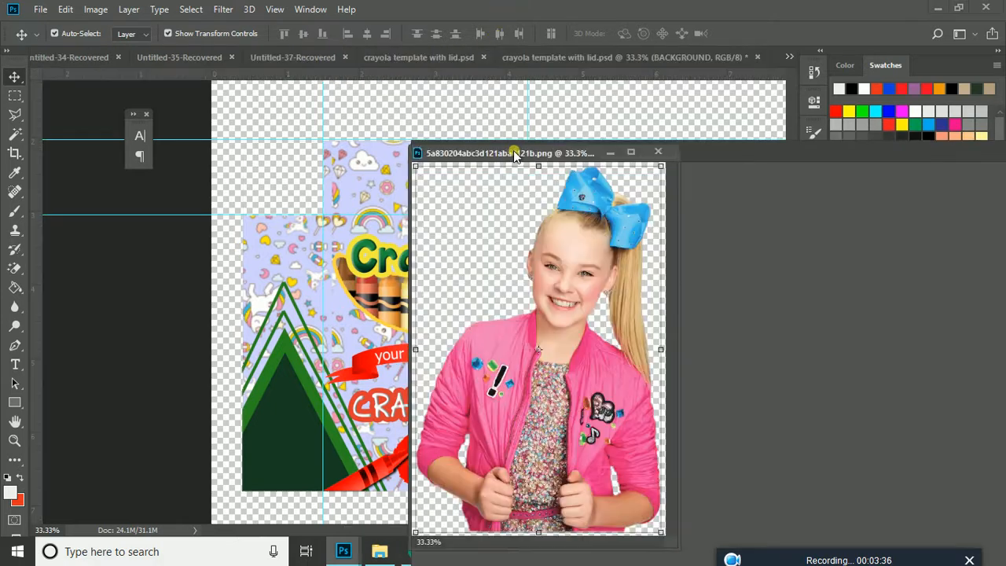
drag(578, 265, 377, 308)
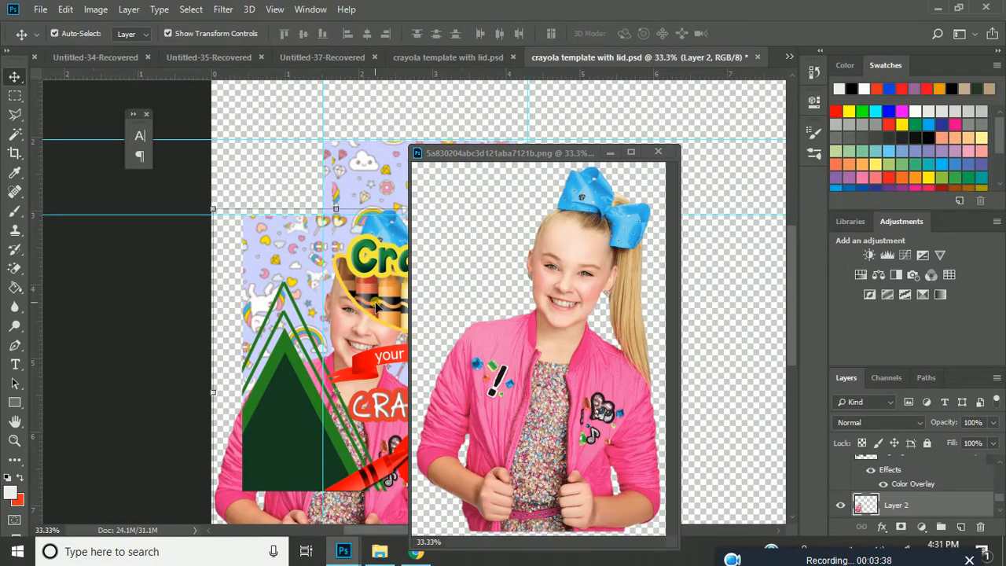
click(658, 152)
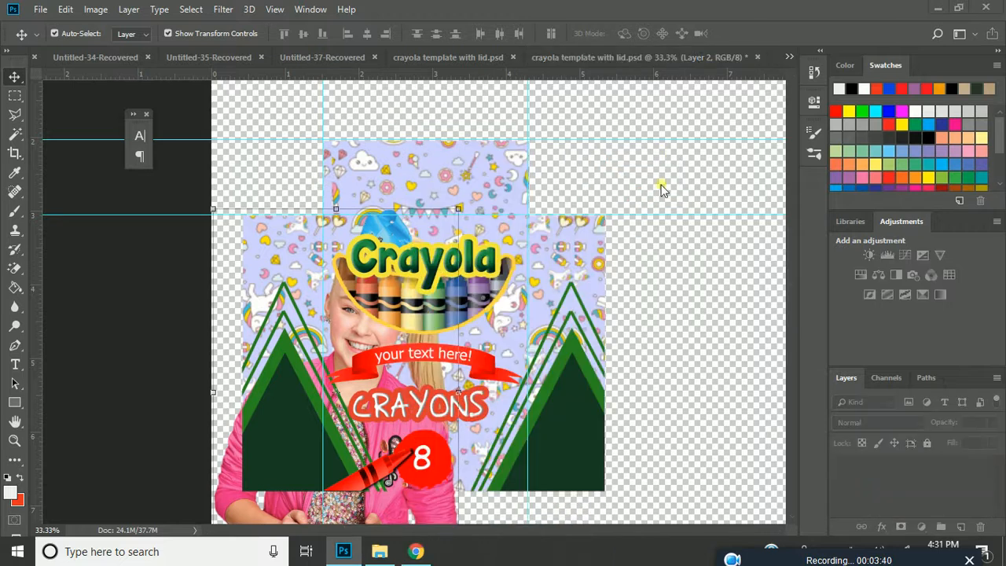
Step: Move the girl cutout above the "change the color circle" layer, scale it down and place it at the front panel's lower-right edge
drag(872, 508, 887, 475)
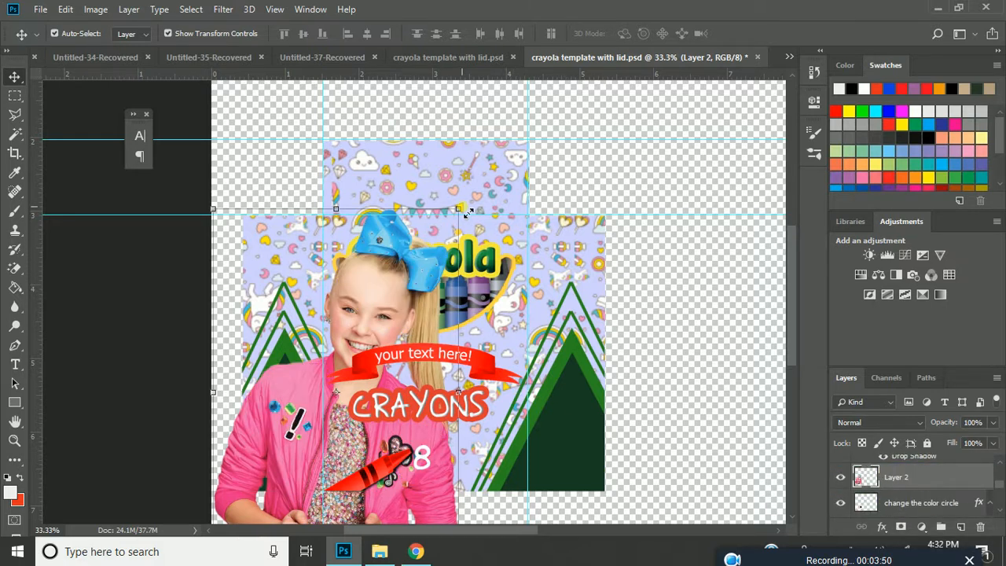
drag(468, 211, 519, 337)
key(Return)
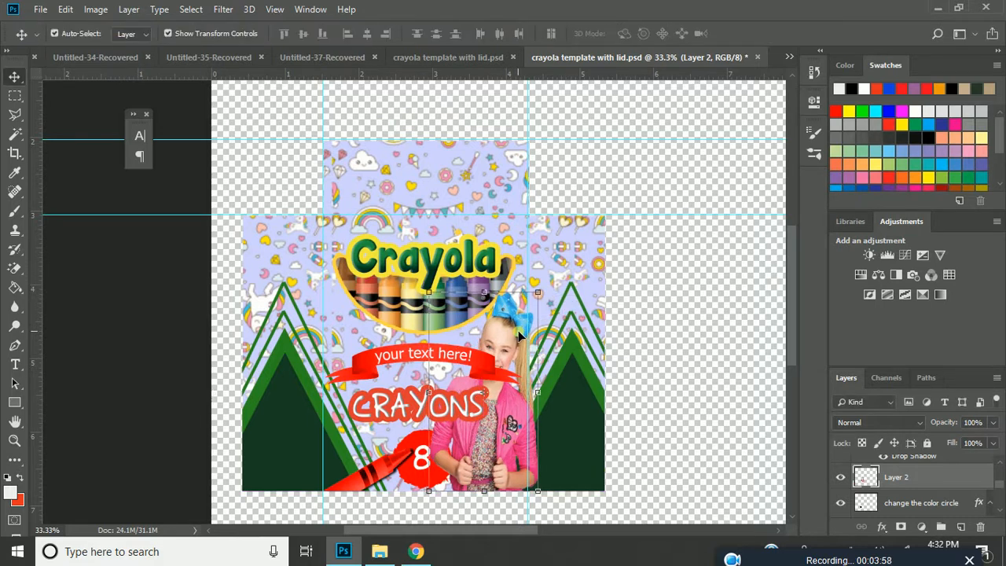
click(692, 375)
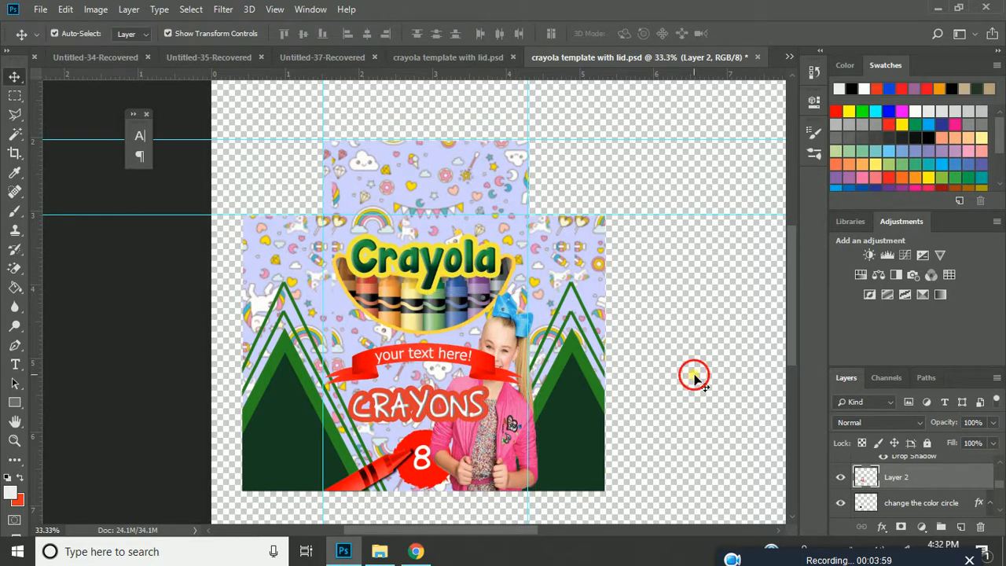
Step: Shrink the red banner together with its "your text here!" text and tilt both counterclockwise beside the girl's face
click(465, 360)
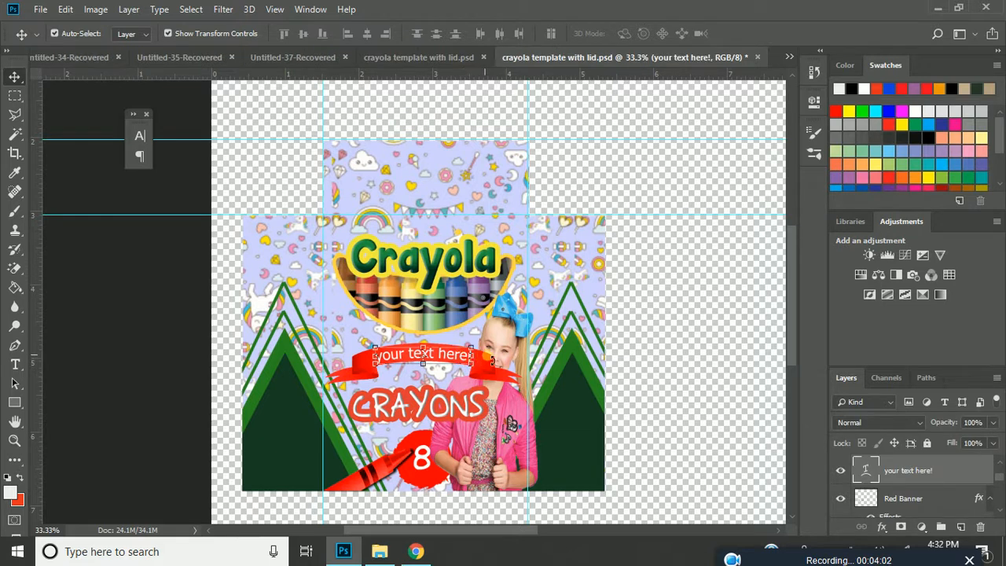
shift+click(497, 372)
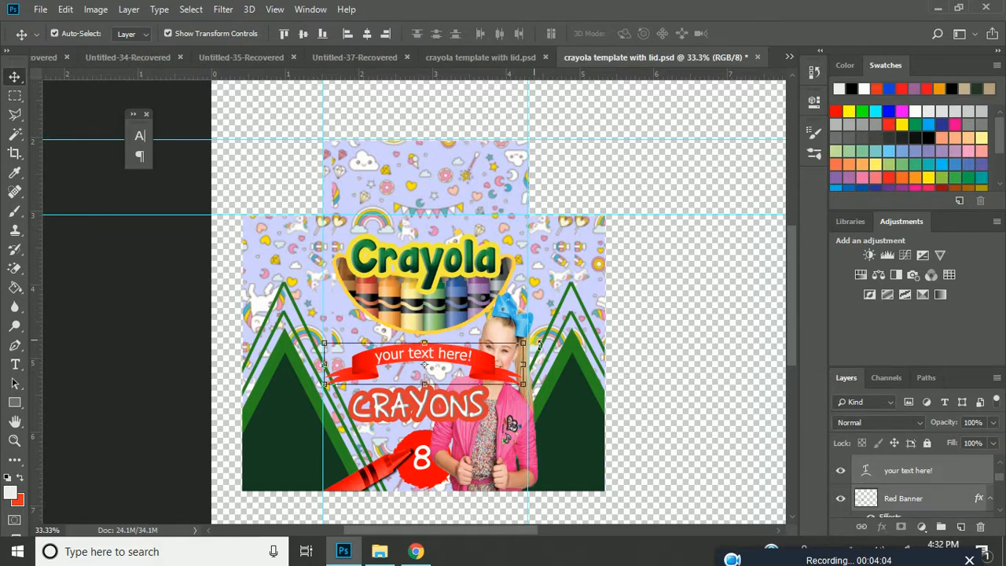
key(ctrl+t)
drag(540, 350, 477, 336)
key(Return)
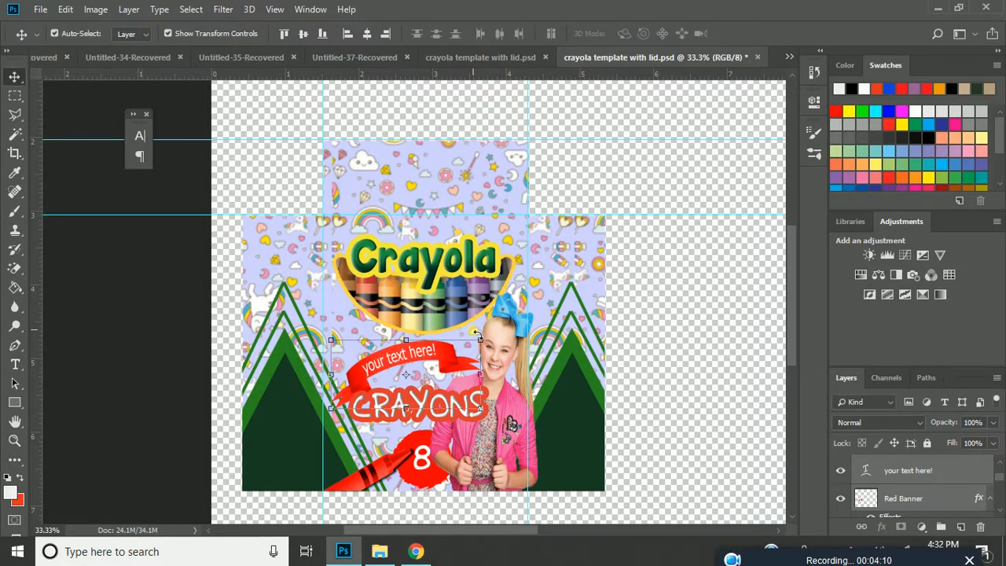
Step: Tilt the CRAYONS text clockwise and shift it right so that it overlaps the girl's jacket
click(476, 417)
key(Return)
drag(464, 403, 492, 416)
key(ctrl+t)
key(Return)
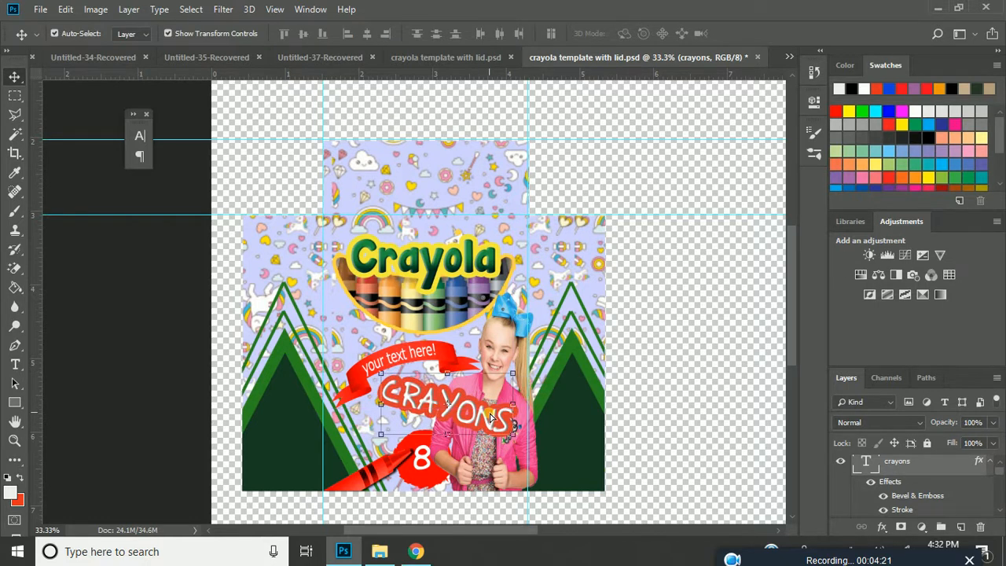
click(654, 400)
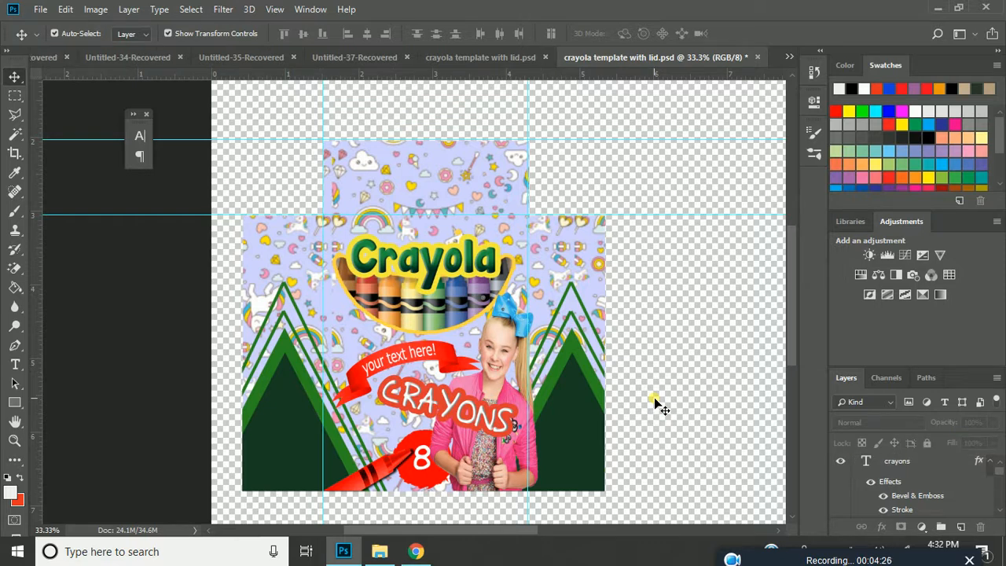
Step: Change the stroke color of the crayon bowl image to the jacket's pink, e72c82
click(472, 311)
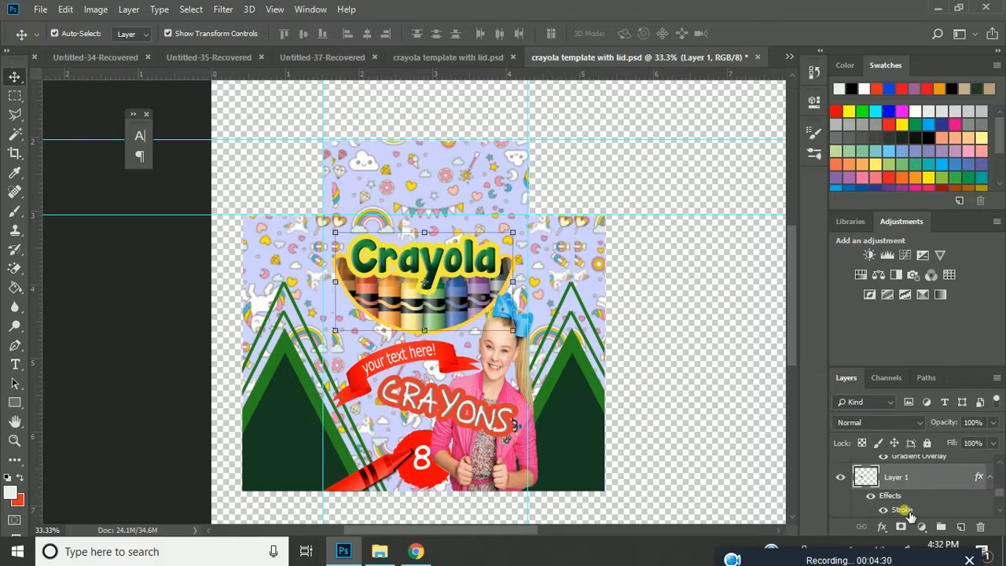
double_click(905, 511)
click(665, 202)
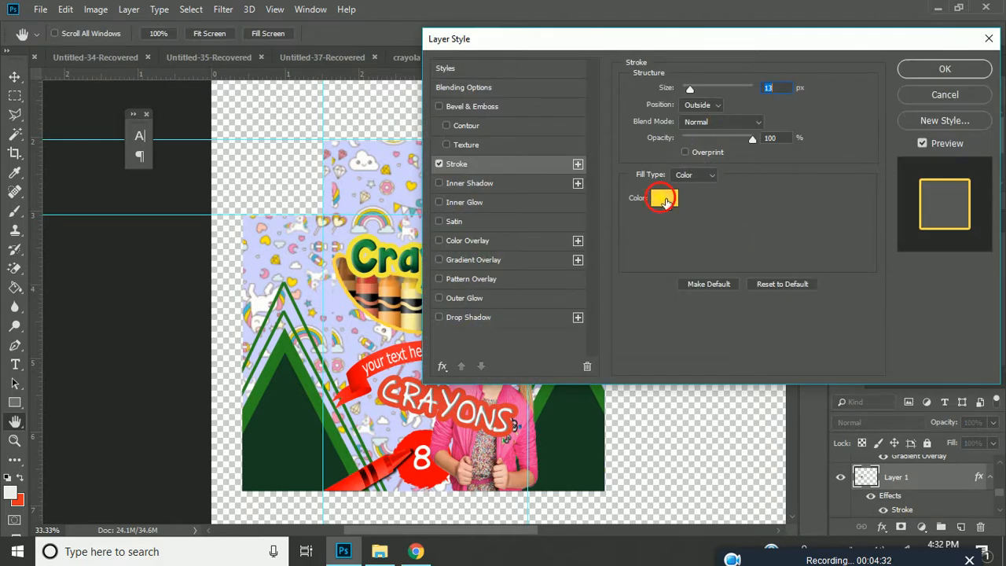
click(527, 448)
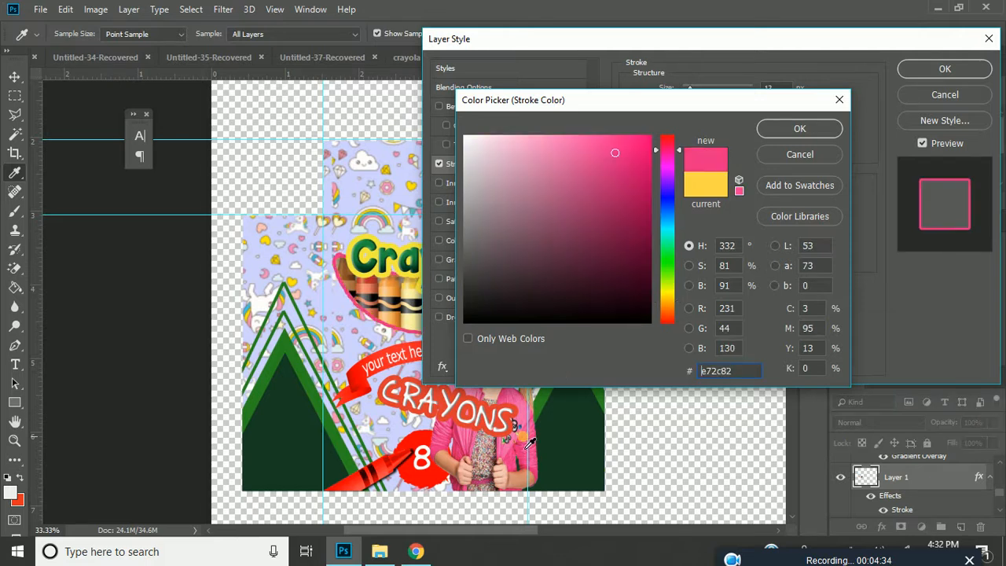
key(Return)
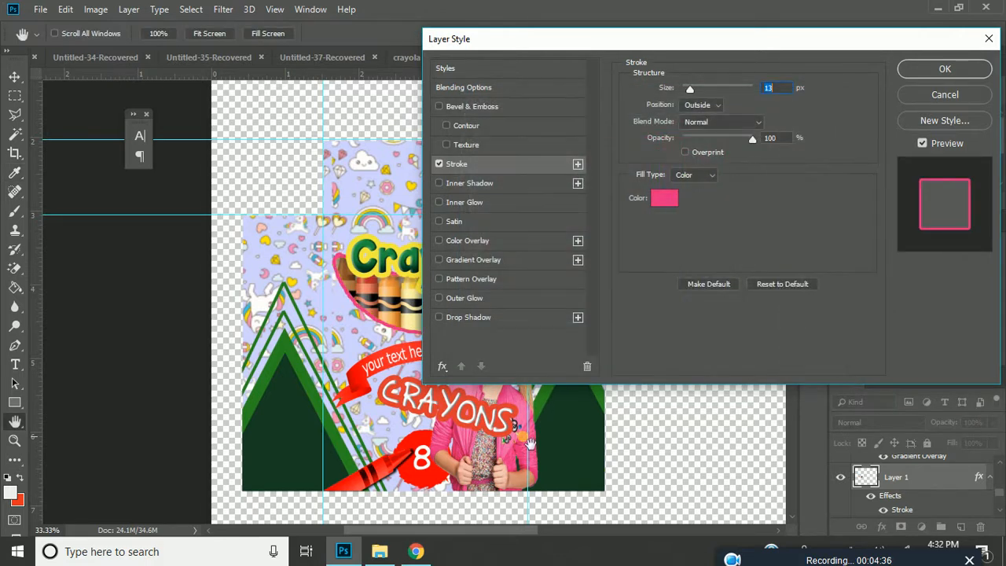
key(Return)
click(441, 263)
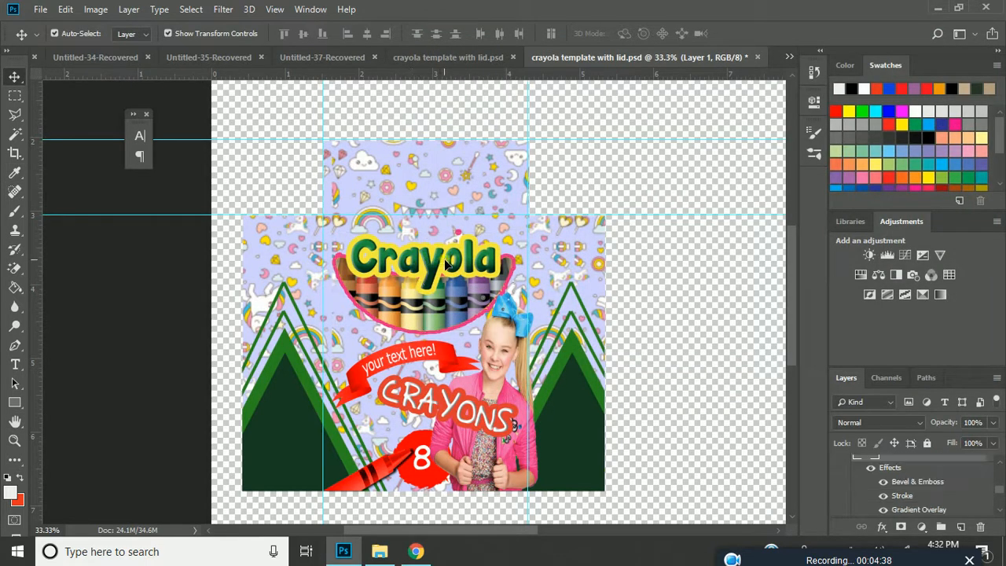
double_click(877, 464)
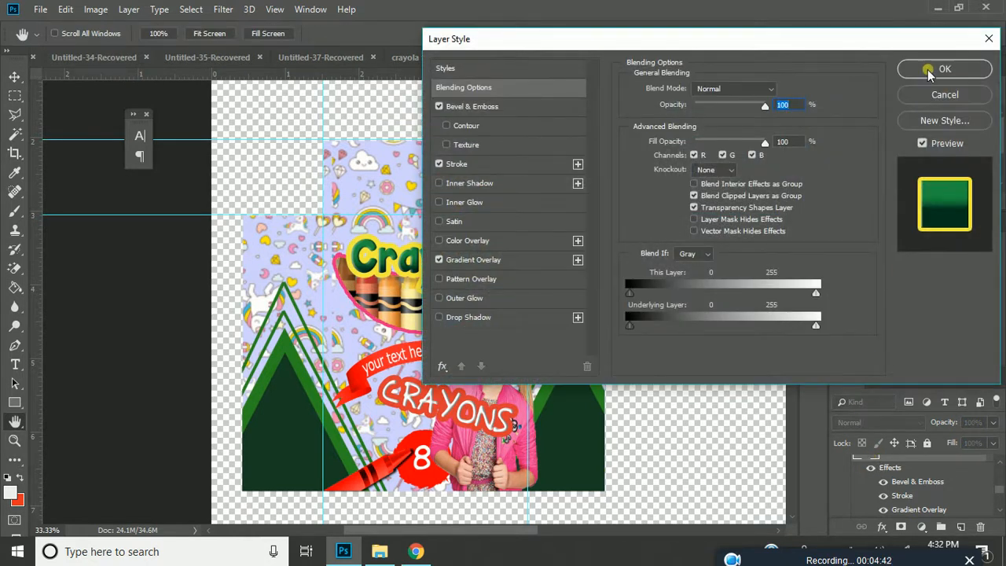
click(934, 94)
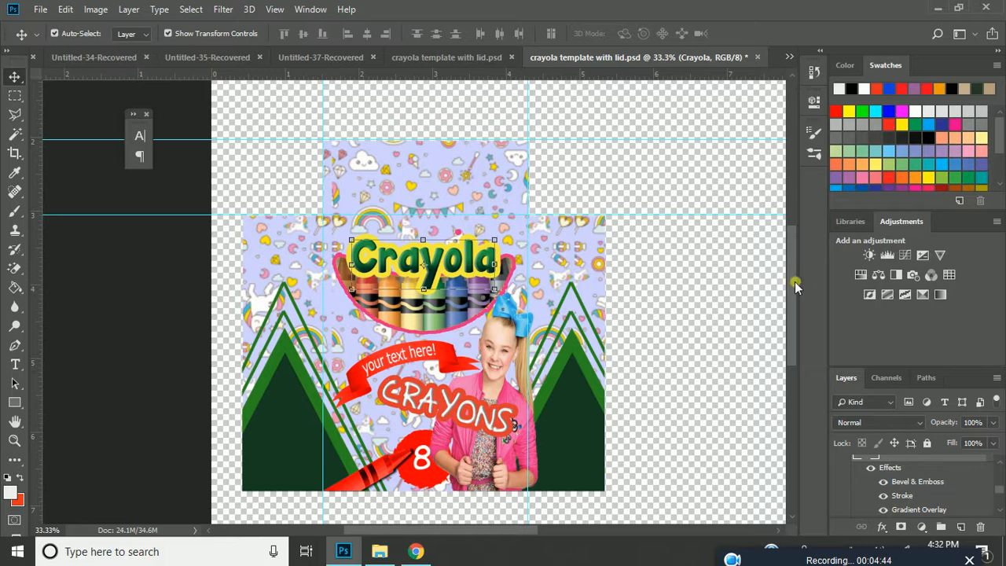
drag(795, 280, 791, 274)
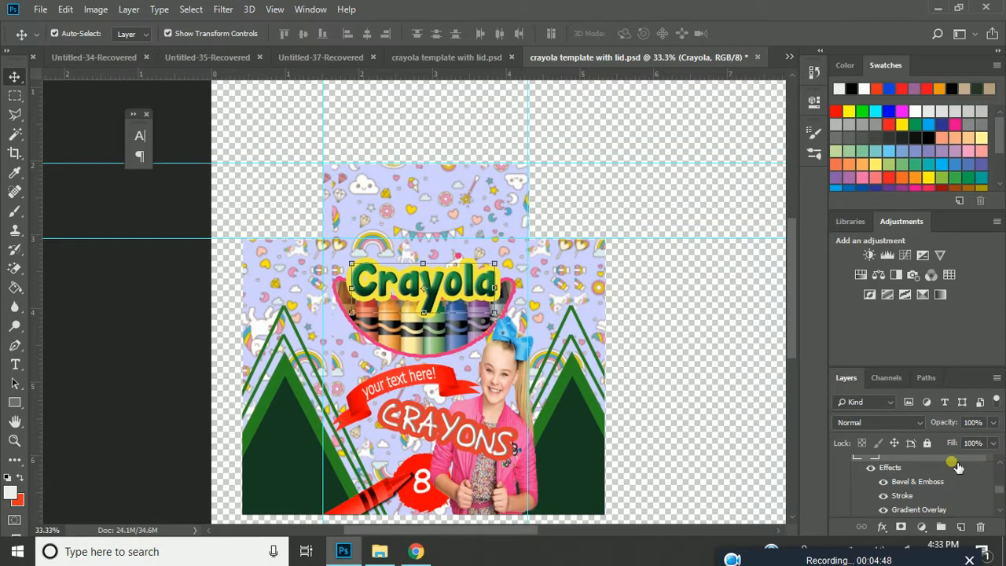
double_click(874, 465)
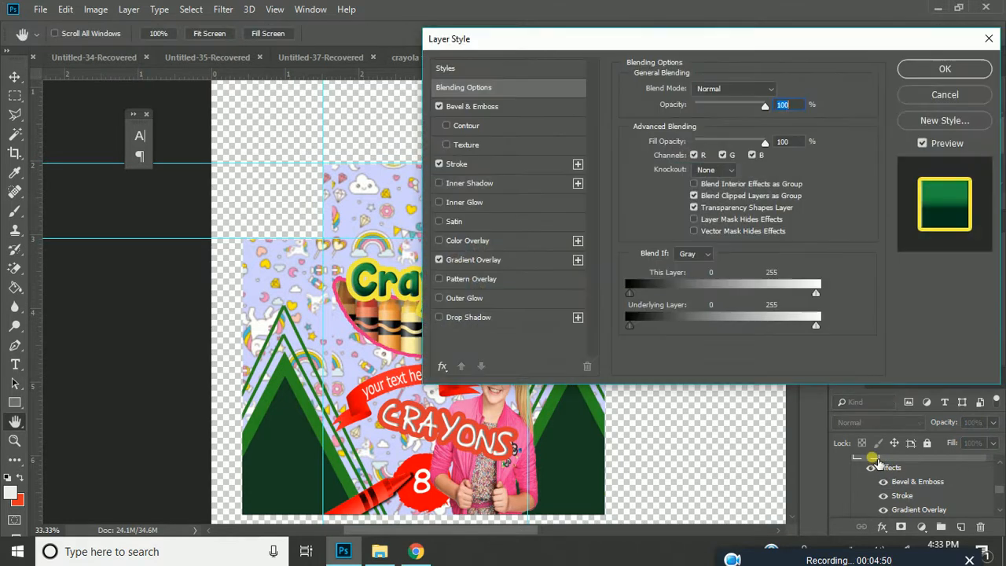
click(924, 96)
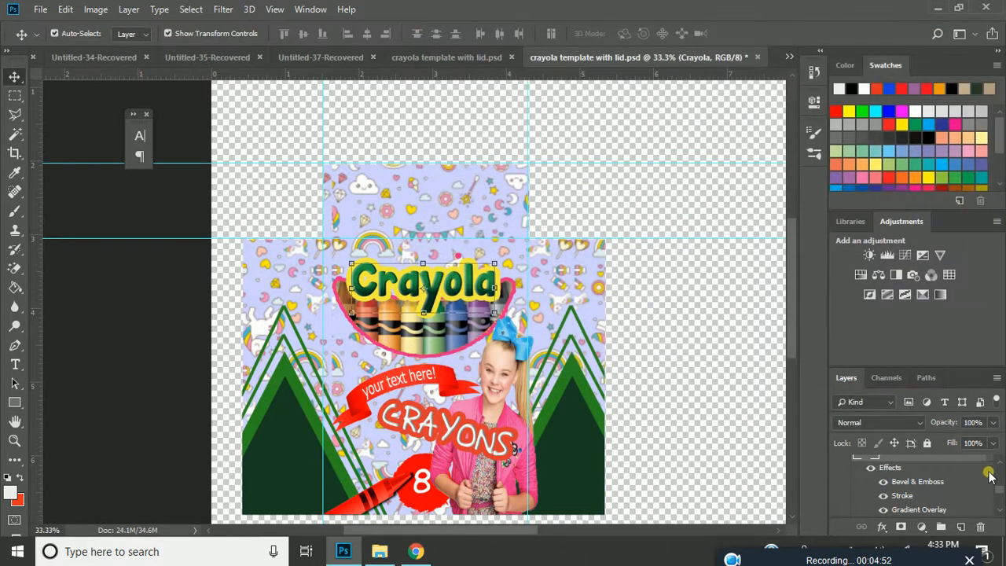
Step: Try replacing the Crayola title text with a first name followed by "is"
scroll(1000, 469, up, 3)
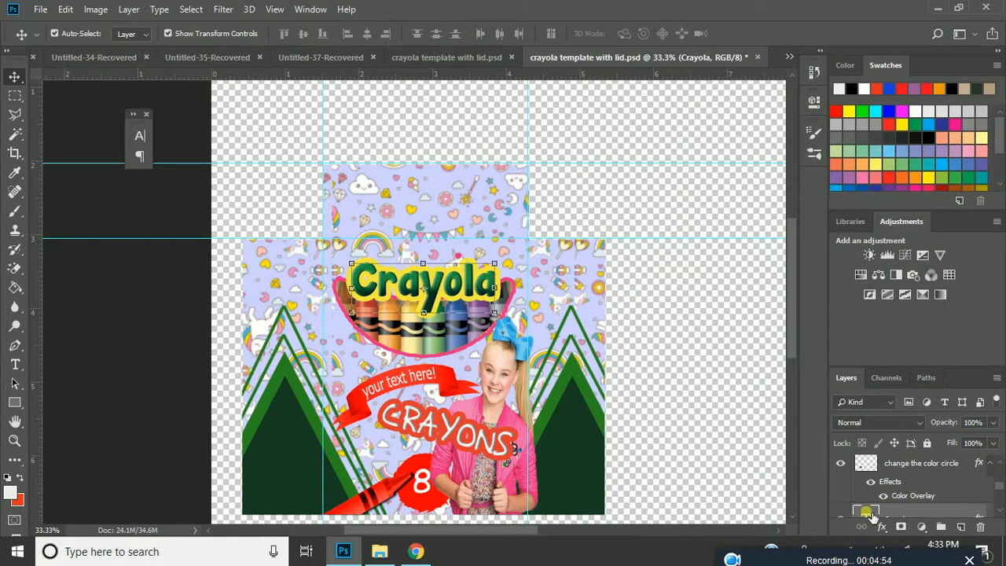
double_click(868, 513)
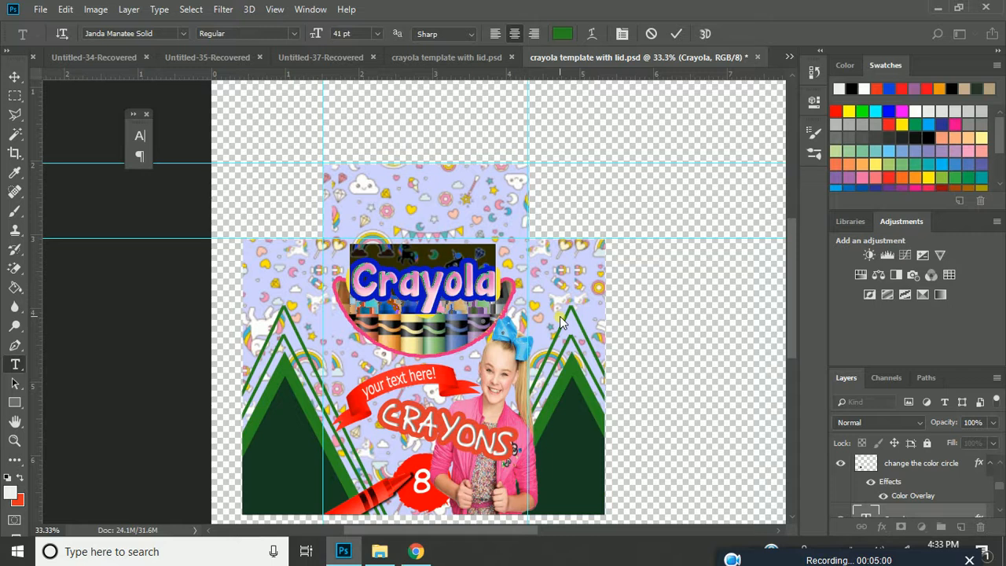
text(Sally)
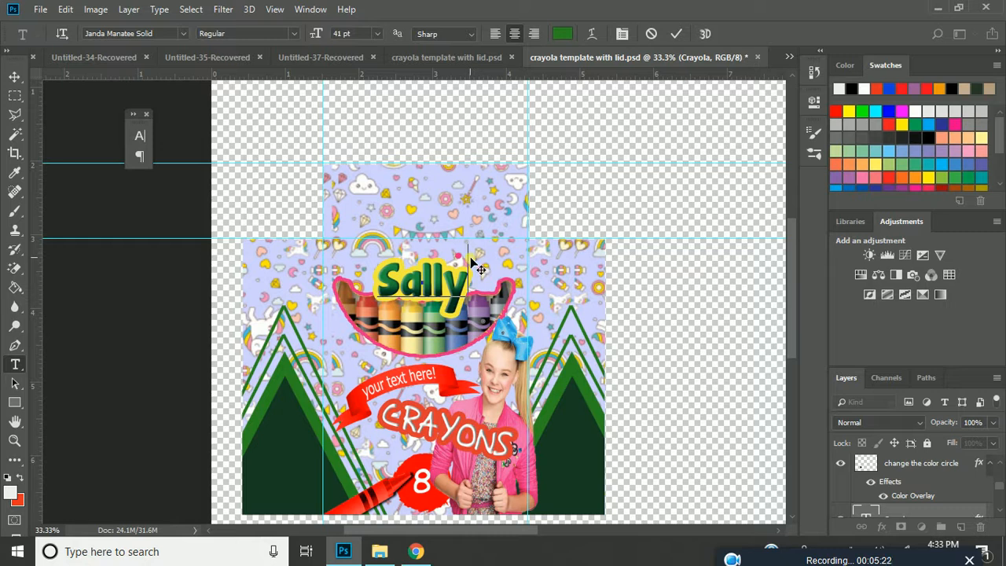
drag(468, 291, 354, 287)
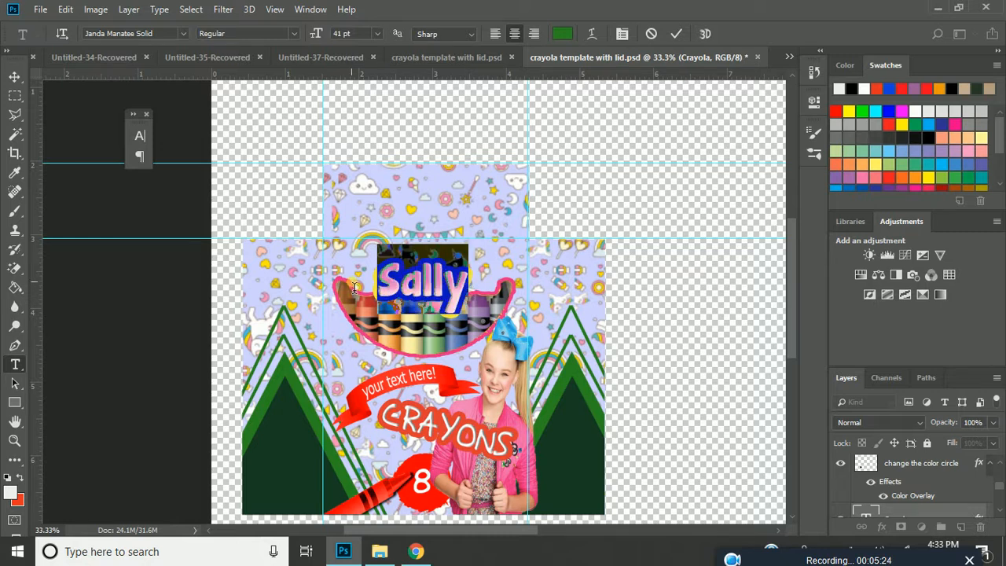
click(473, 296)
text(is)
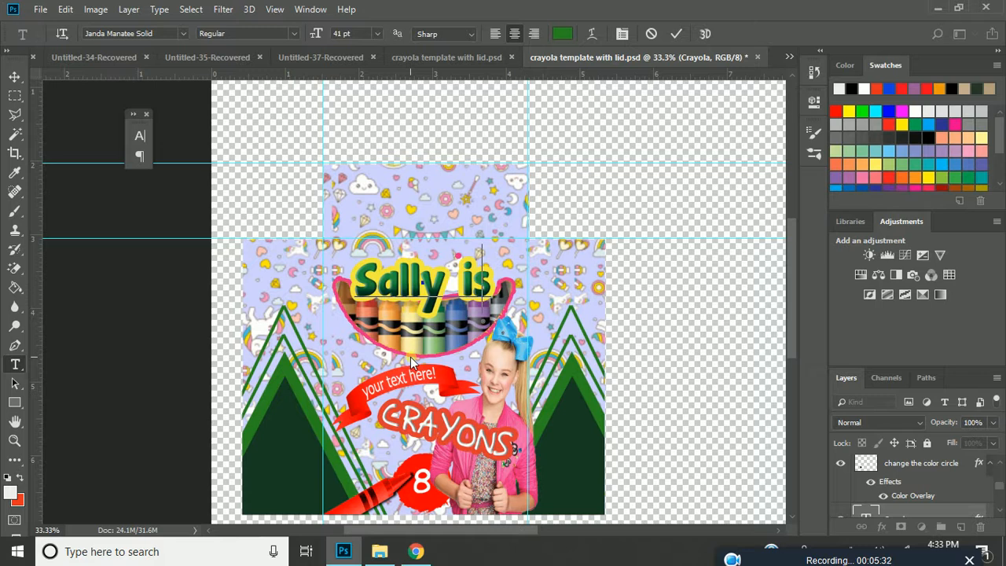
Step: Clear the title text above the crayons, enter the child's first name instead and commit the edit
key(BackSpace)
key(BackSpace)
key(BackSpace)
key(BackSpace)
key(BackSpace)
key(BackSpace)
key(BackSpace)
key(BackSpace)
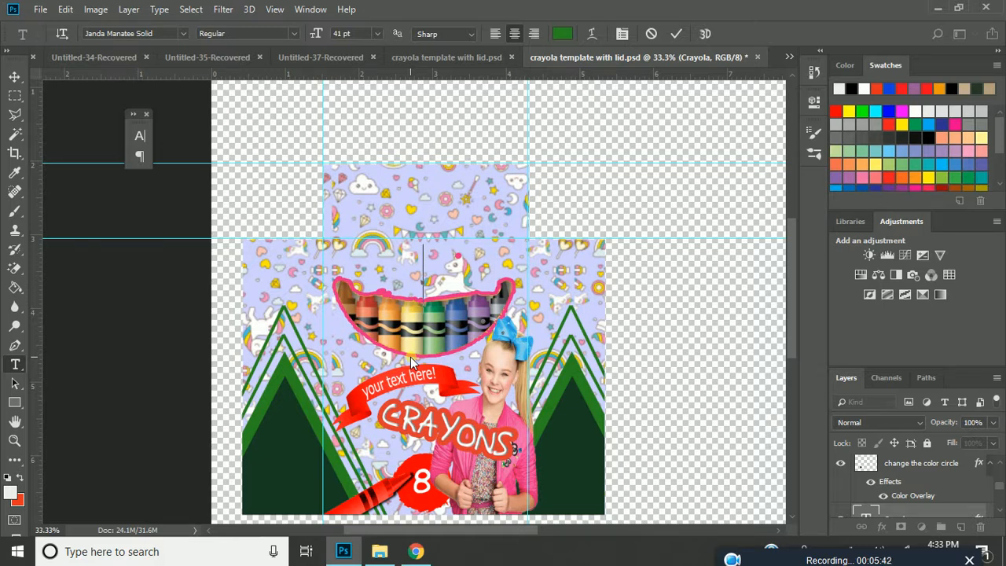
text(Ja)
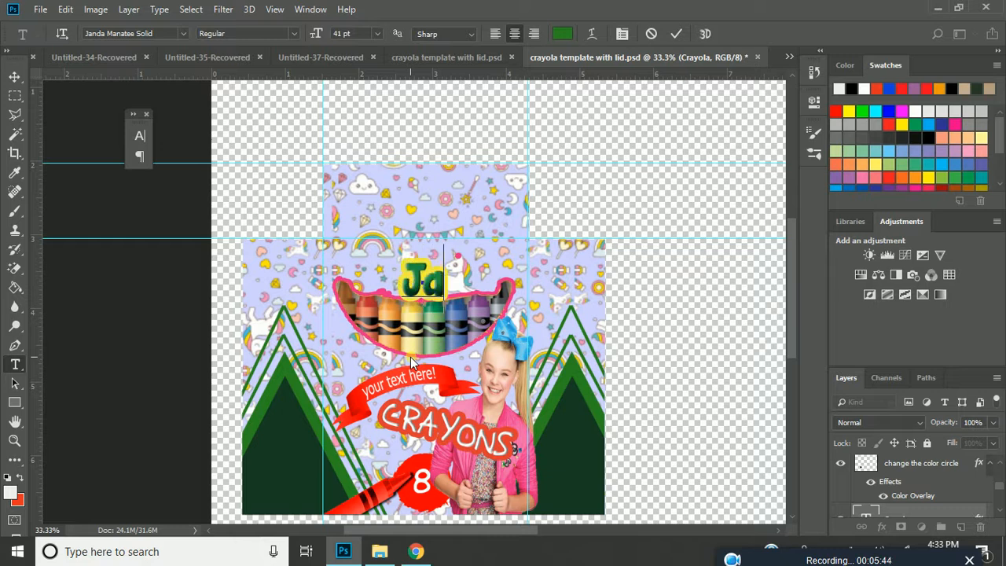
text(sm)
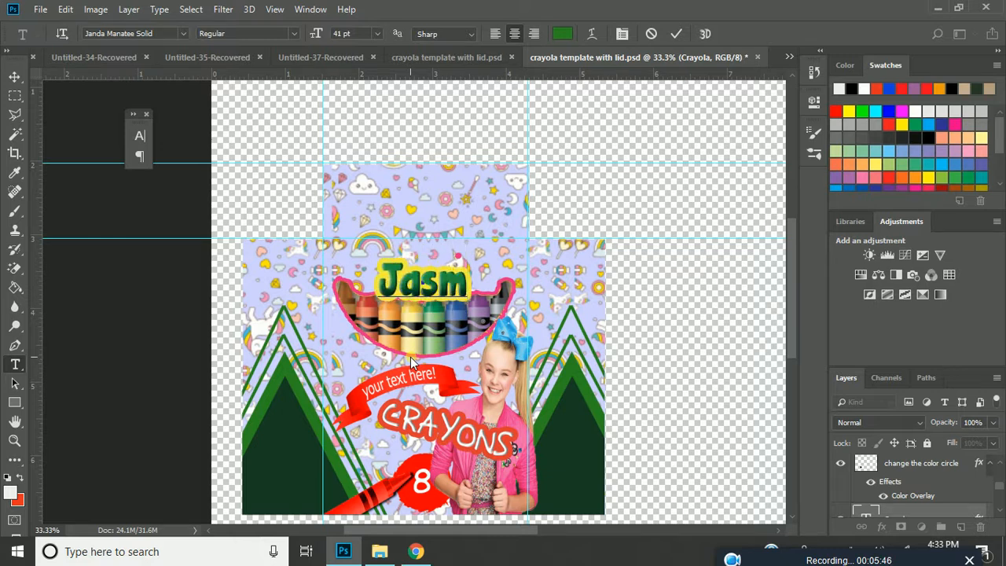
text(ine)
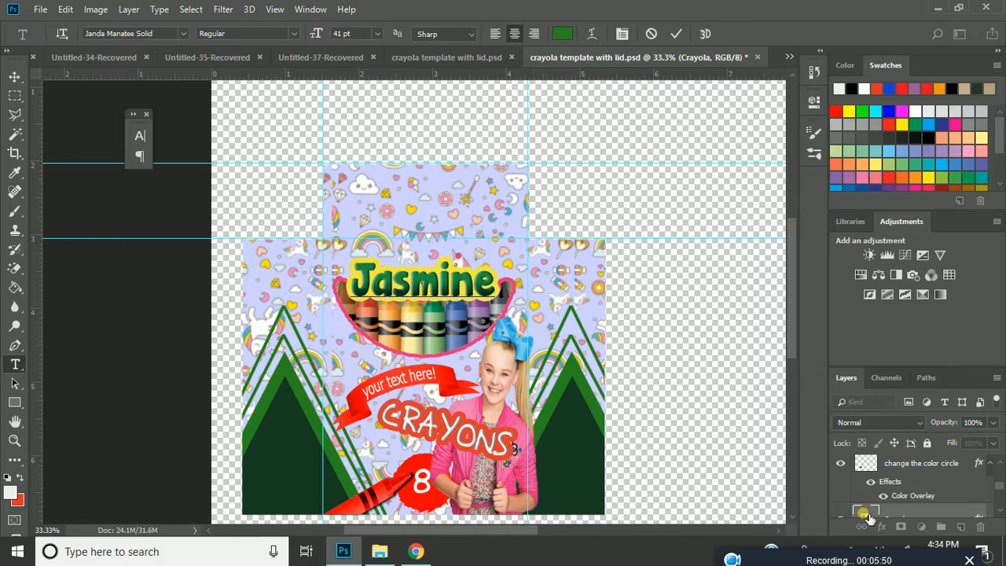
key(ctrl+Return)
key(v)
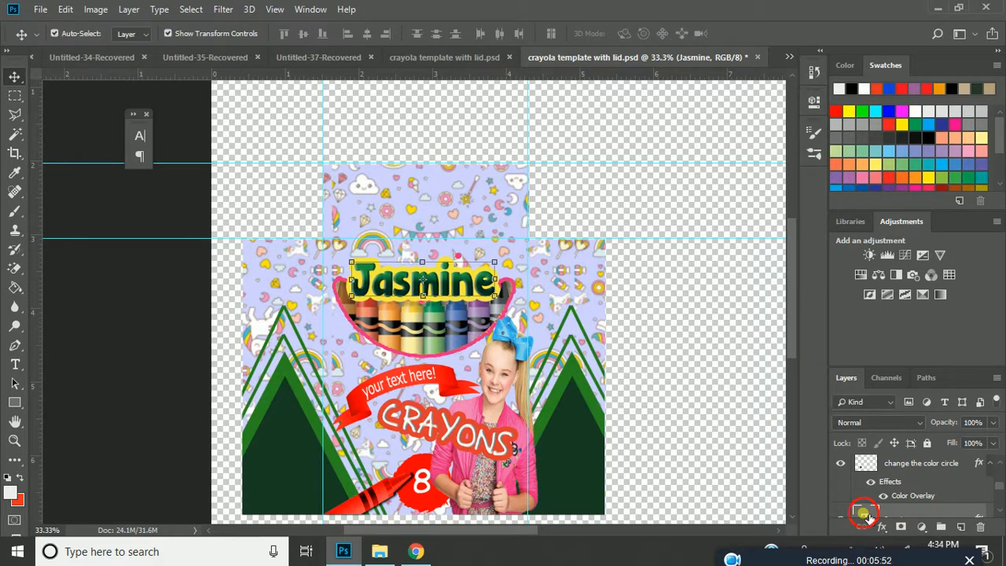
double_click(865, 515)
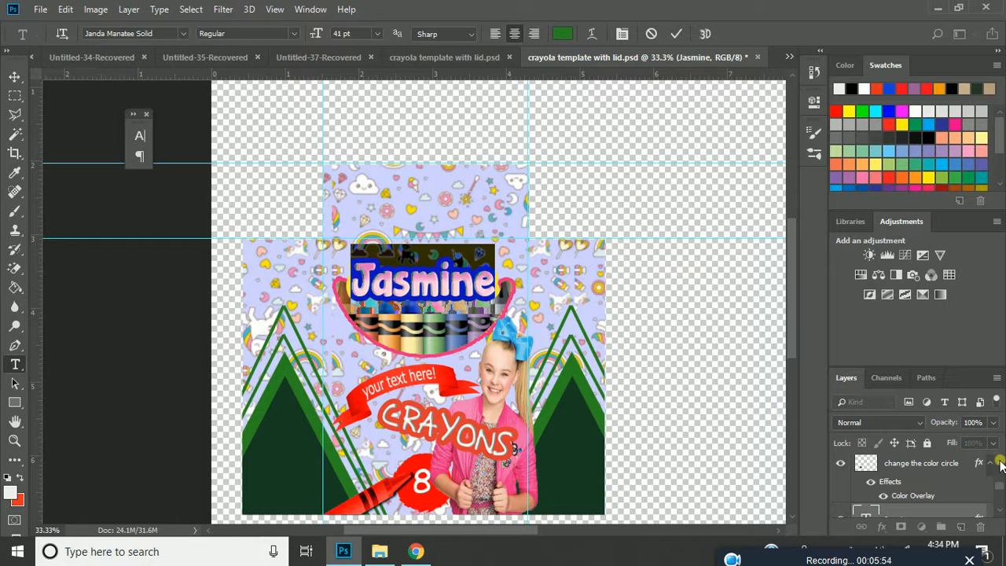
click(998, 515)
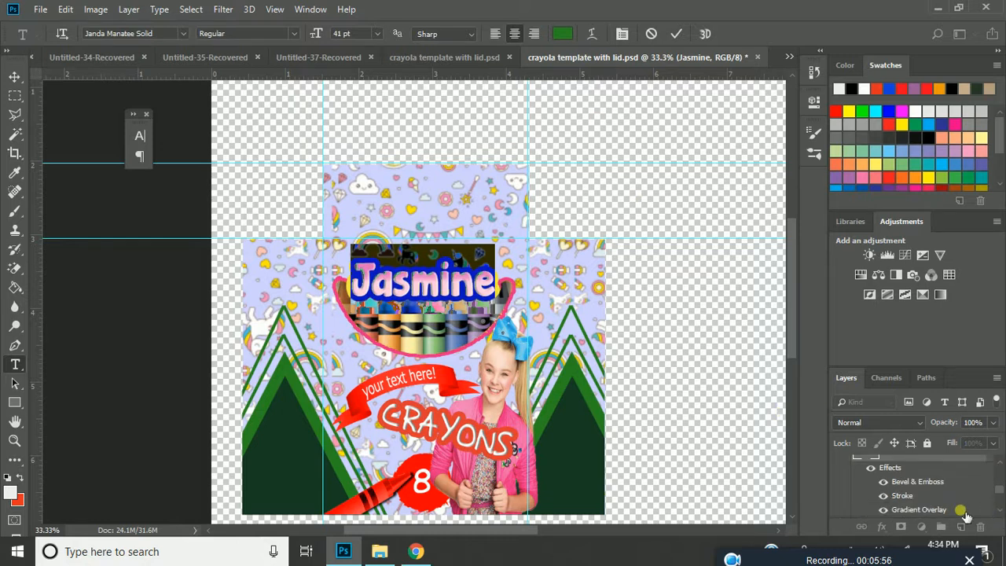
key(ctrl+Return)
key(v)
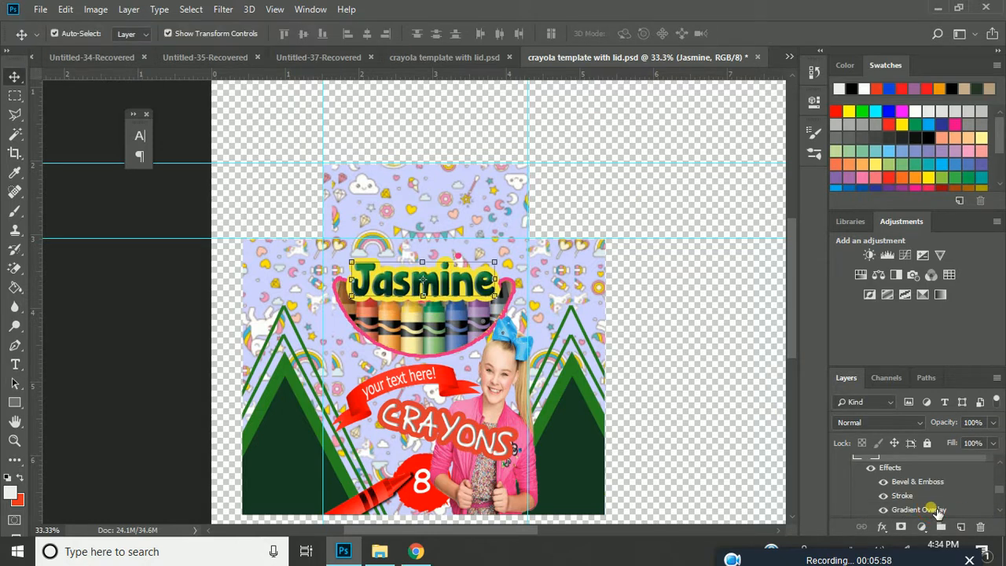
Step: Set the starting color of the name text's gradient overlay to the lavender sampled from the unicorn background
double_click(936, 510)
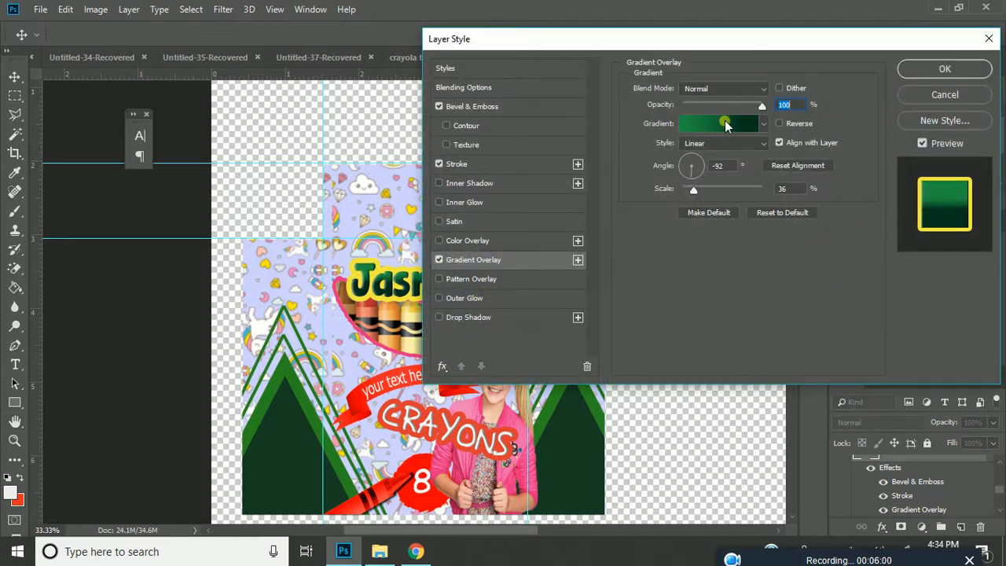
click(725, 126)
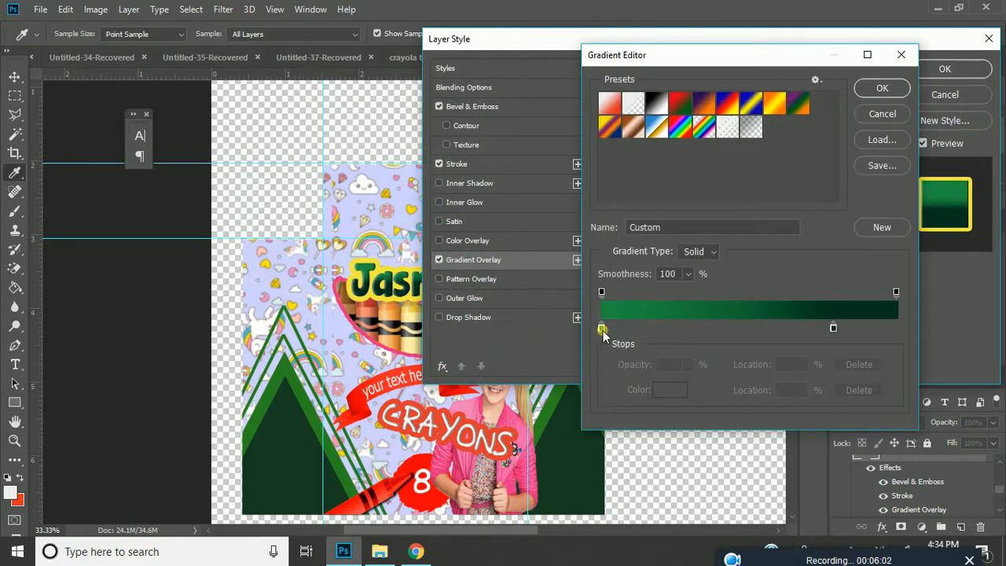
double_click(601, 330)
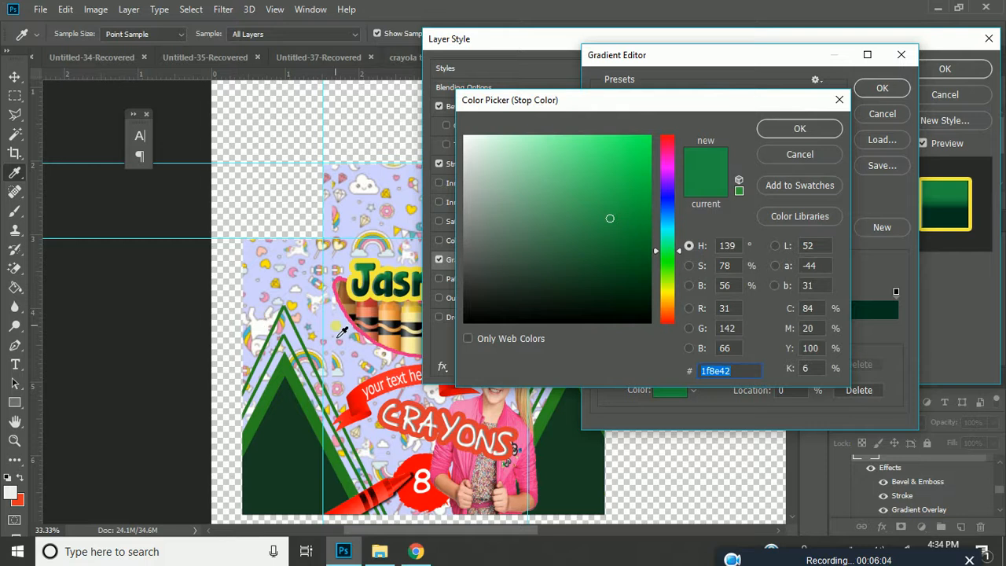
click(335, 326)
key(Return)
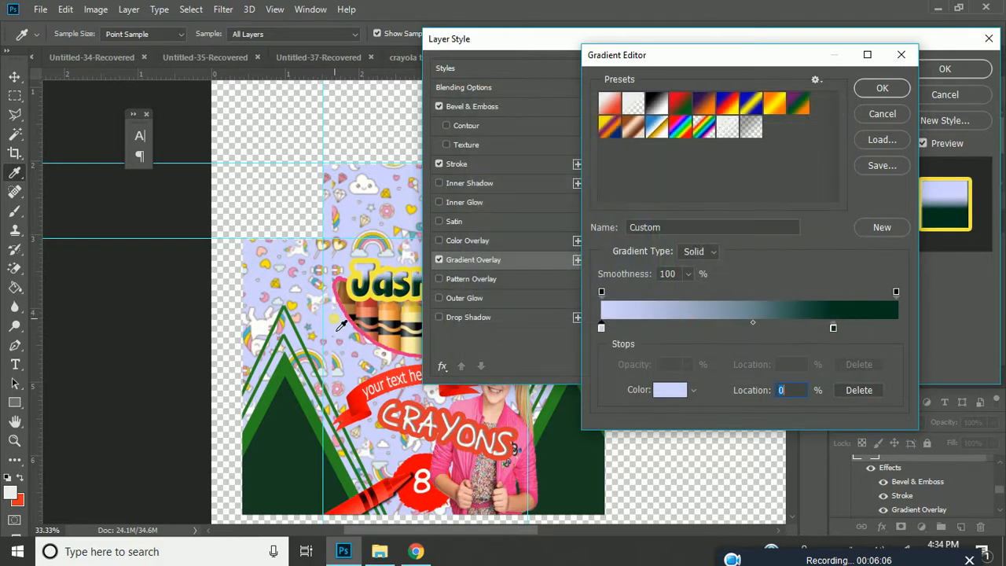
Step: Set the end color of the name text's gradient overlay to the lighter pink fa6faf and accept the gradient
double_click(833, 327)
click(398, 361)
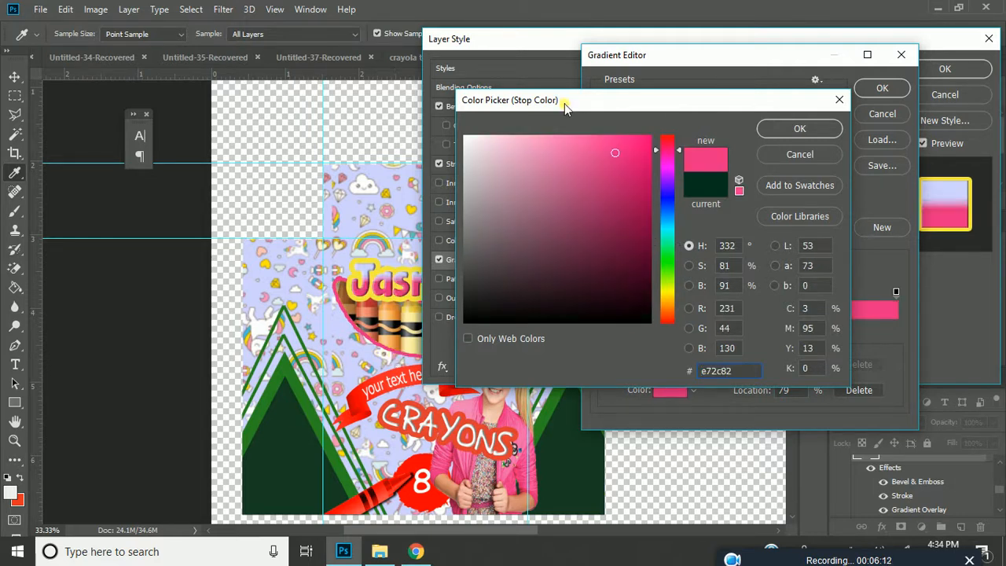
click(573, 143)
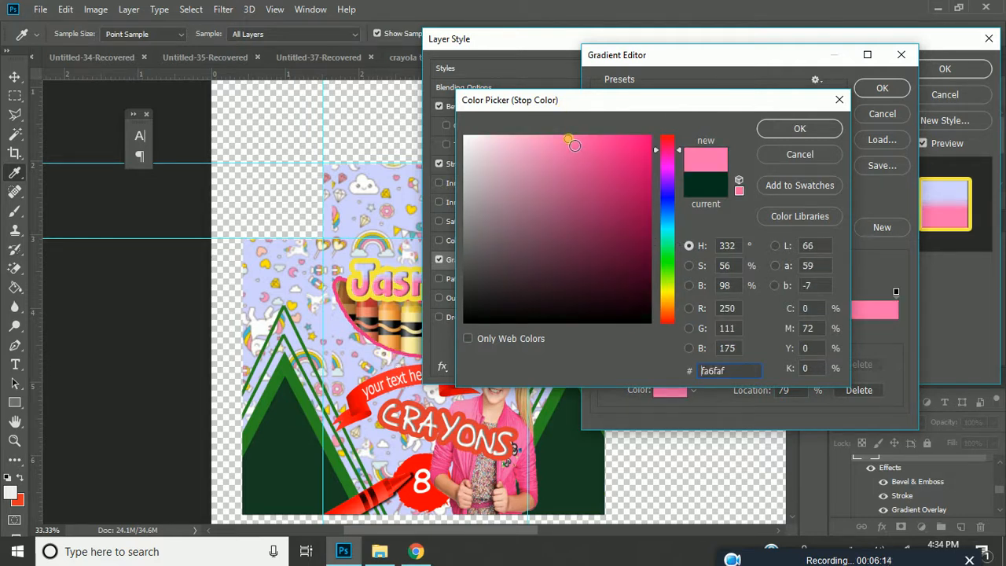
key(Return)
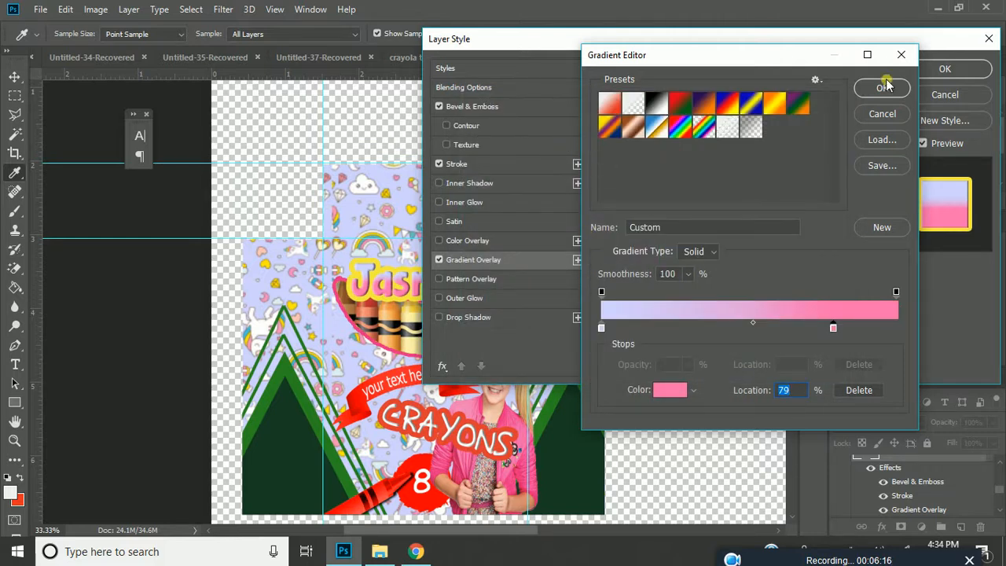
click(884, 86)
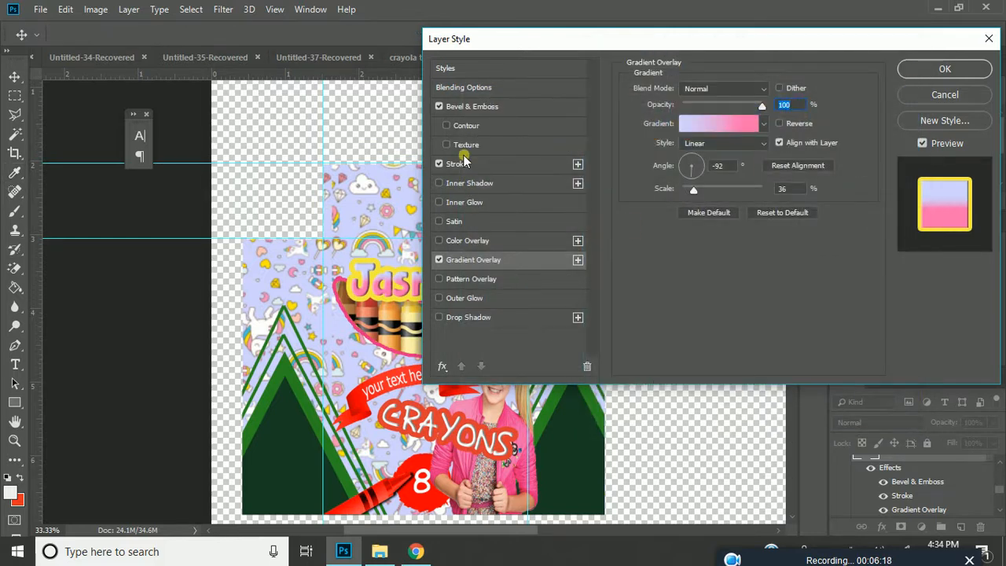
Step: Change the name text's stroke color to the crayon bowl outline's pink, e72c82, and apply the layer style
click(463, 163)
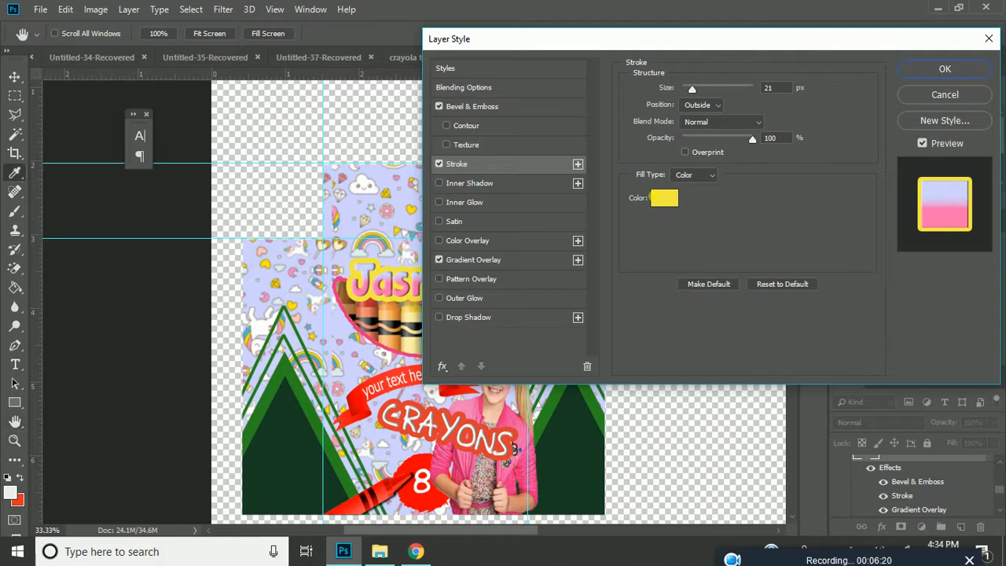
click(666, 197)
click(338, 294)
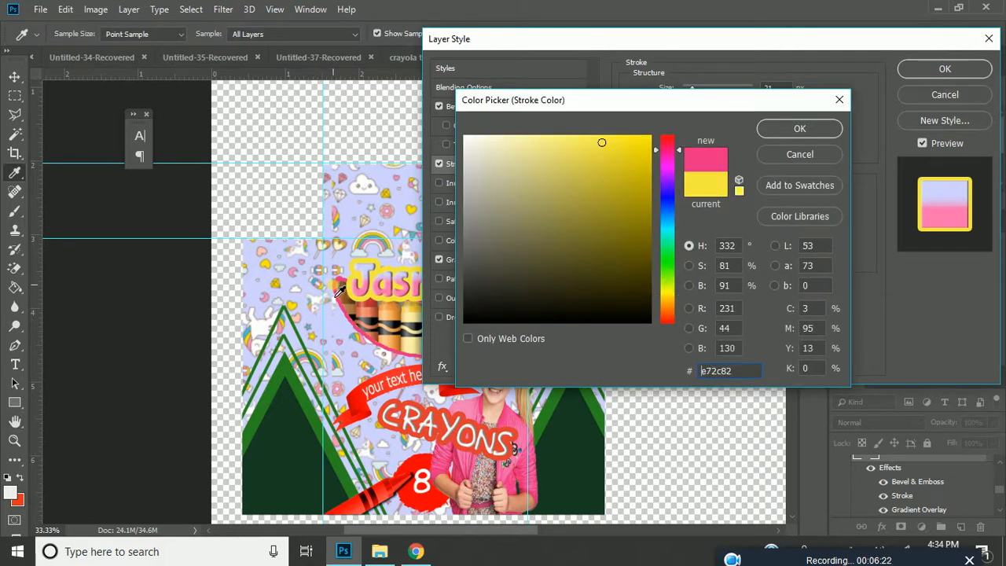
key(Return)
key(Return)
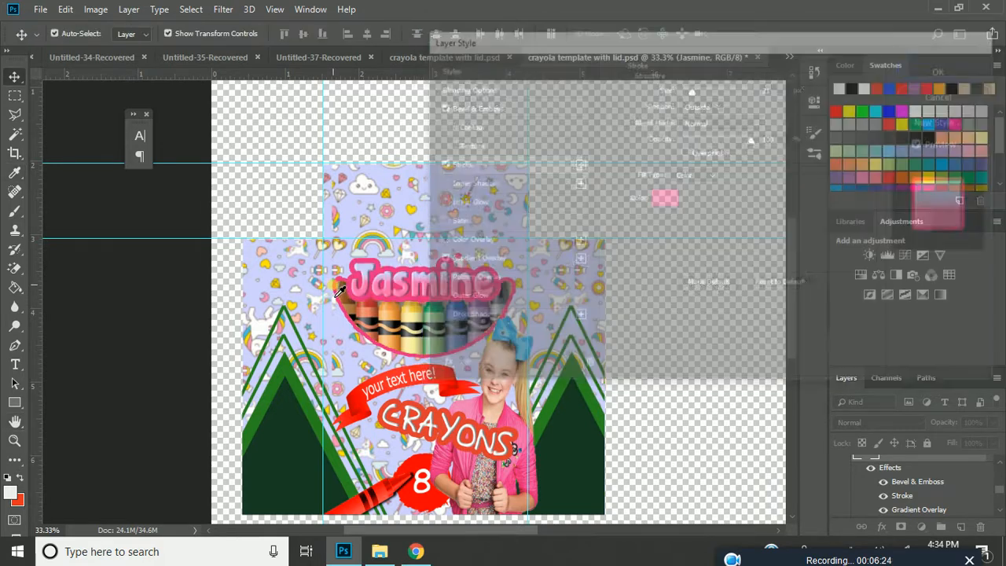
click(636, 350)
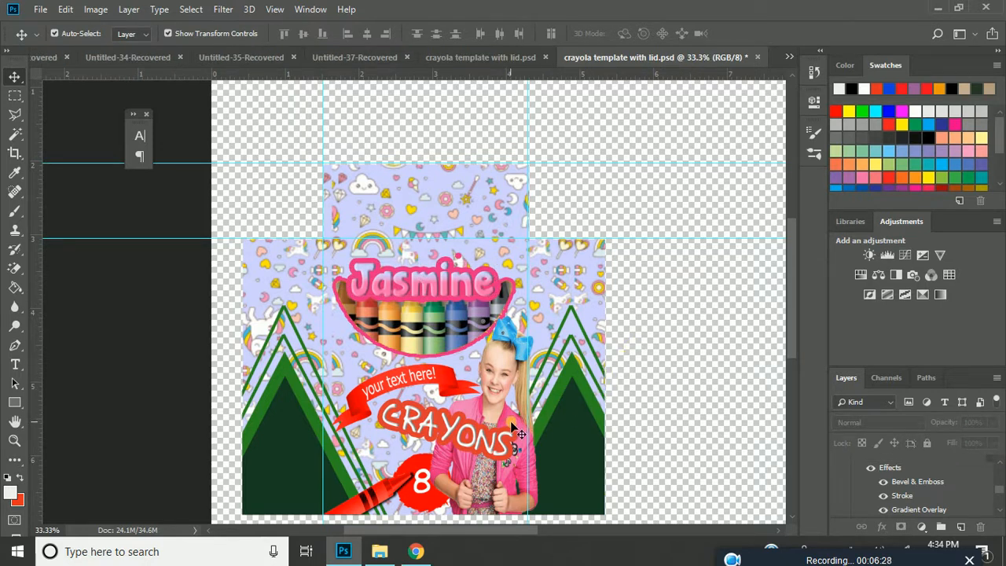
Step: Change the color overlay of the single crayon beside the number 8 to pink e72c82
click(391, 492)
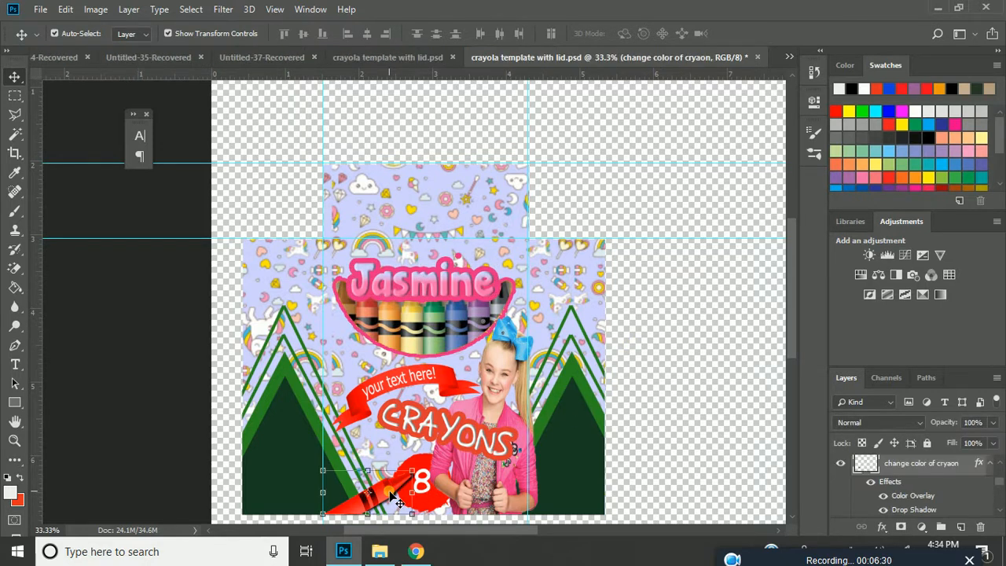
double_click(914, 496)
click(786, 96)
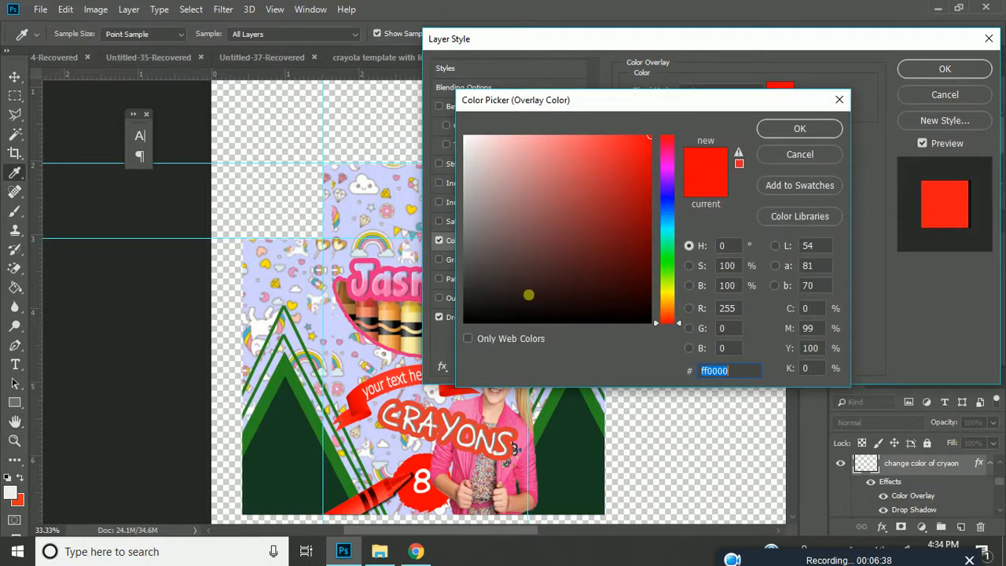
click(412, 304)
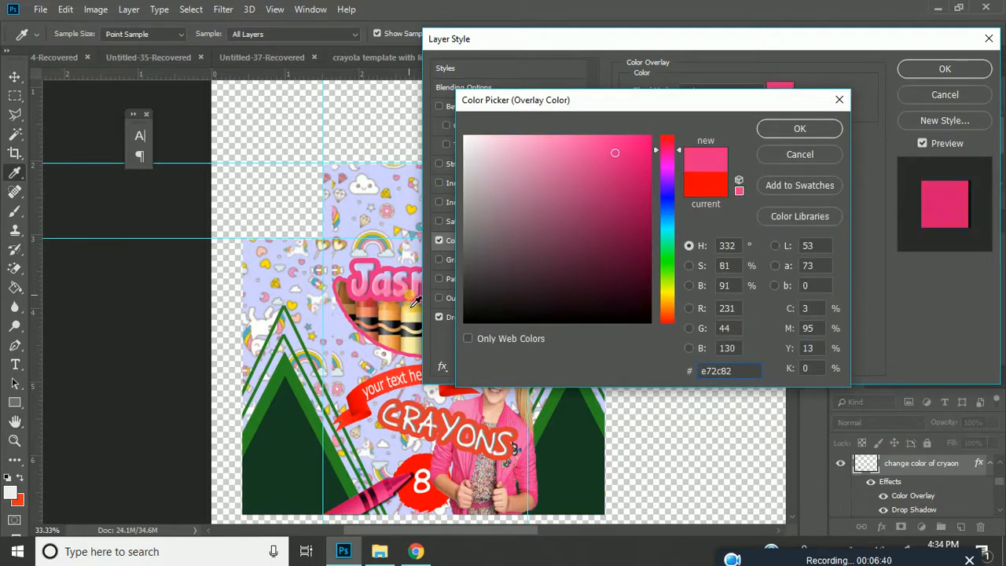
key(Return)
key(Return)
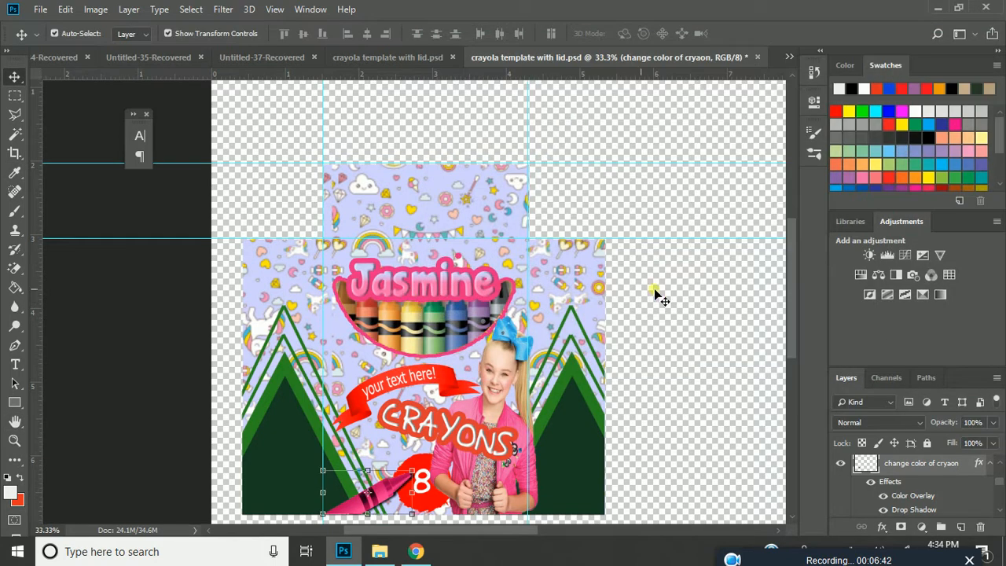
Step: Recolor the dark green inner triangles on the side panels with a color overlay of pink e72c82
scroll(792, 305, down, 2)
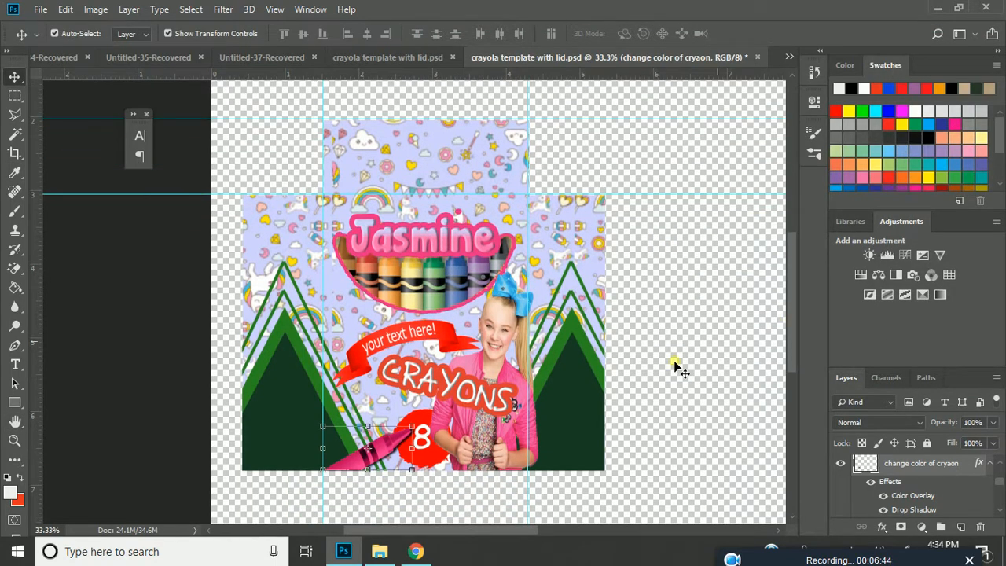
click(580, 411)
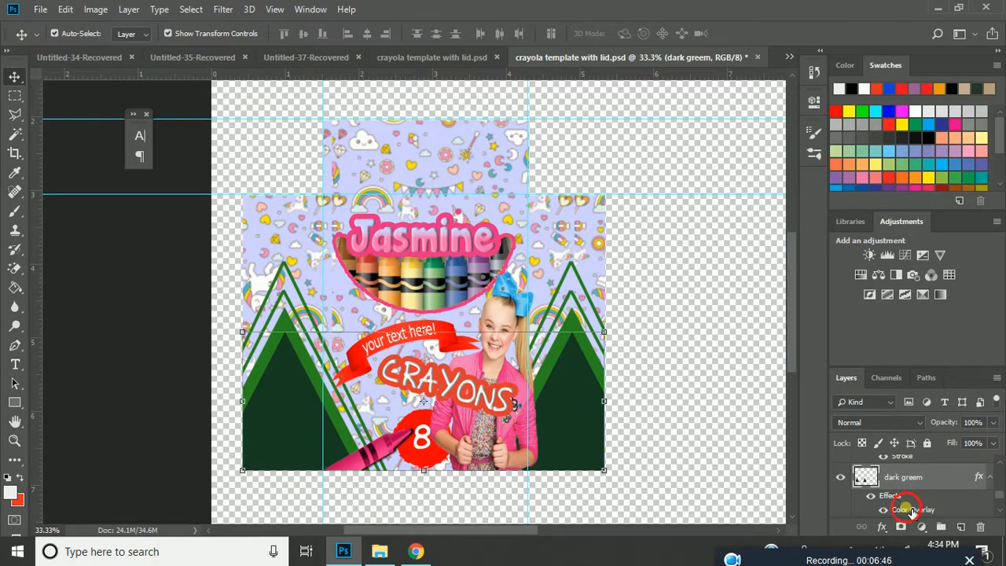
double_click(913, 511)
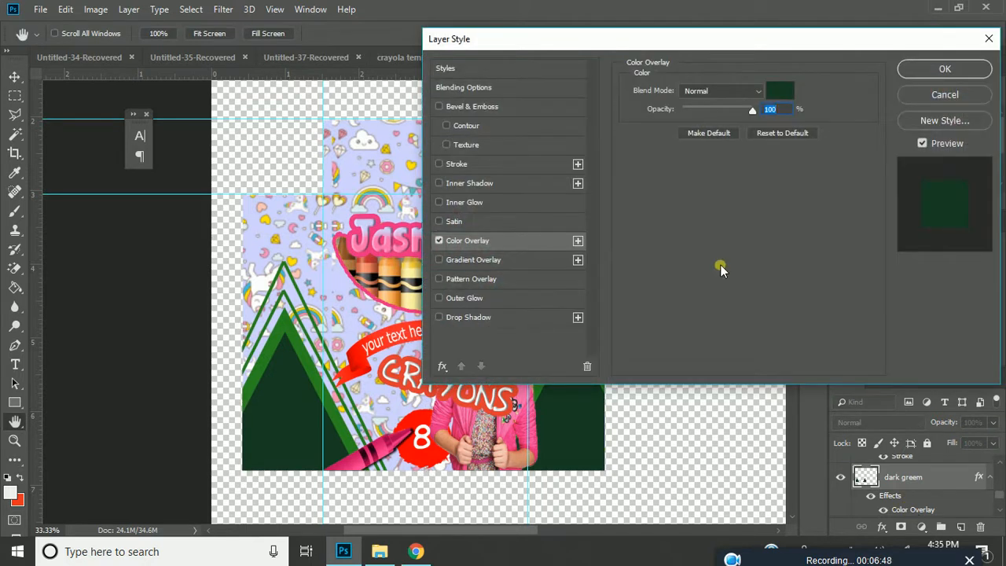
click(781, 91)
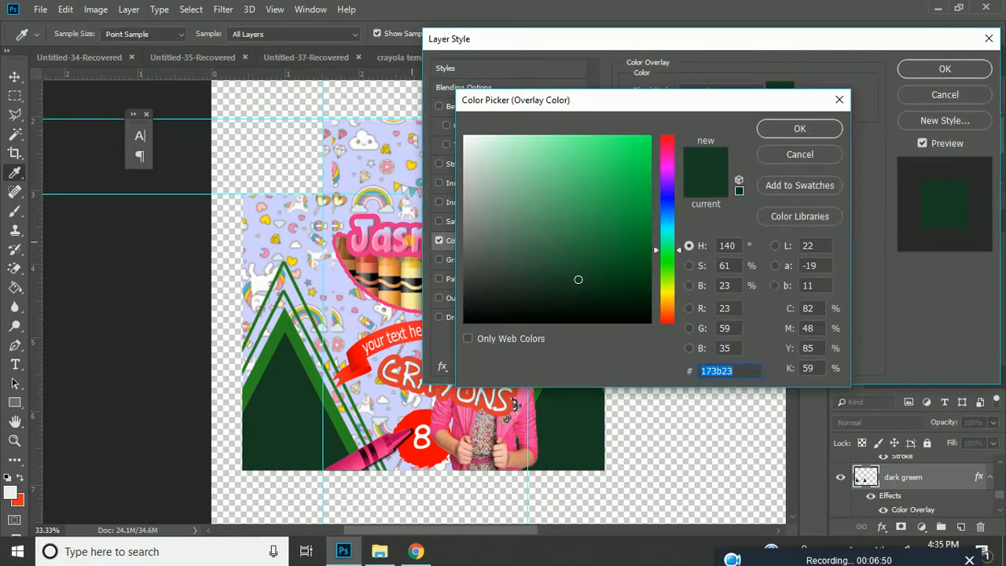
click(374, 259)
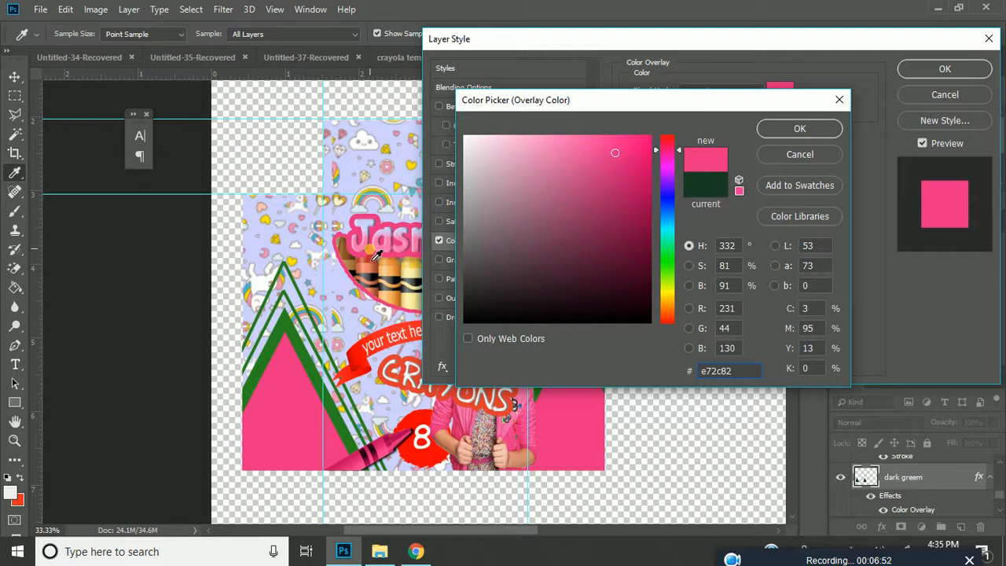
key(Return)
key(Return)
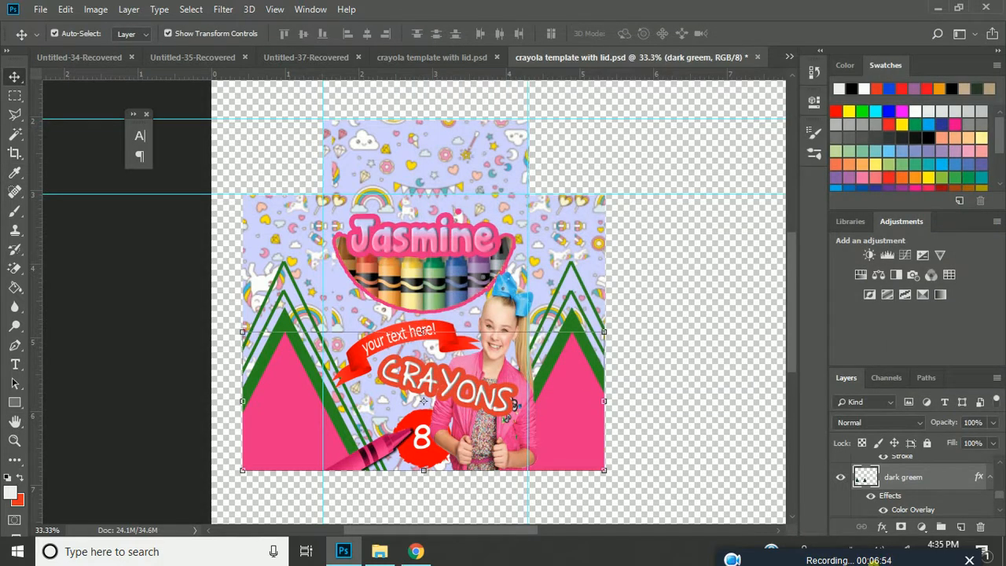
click(611, 325)
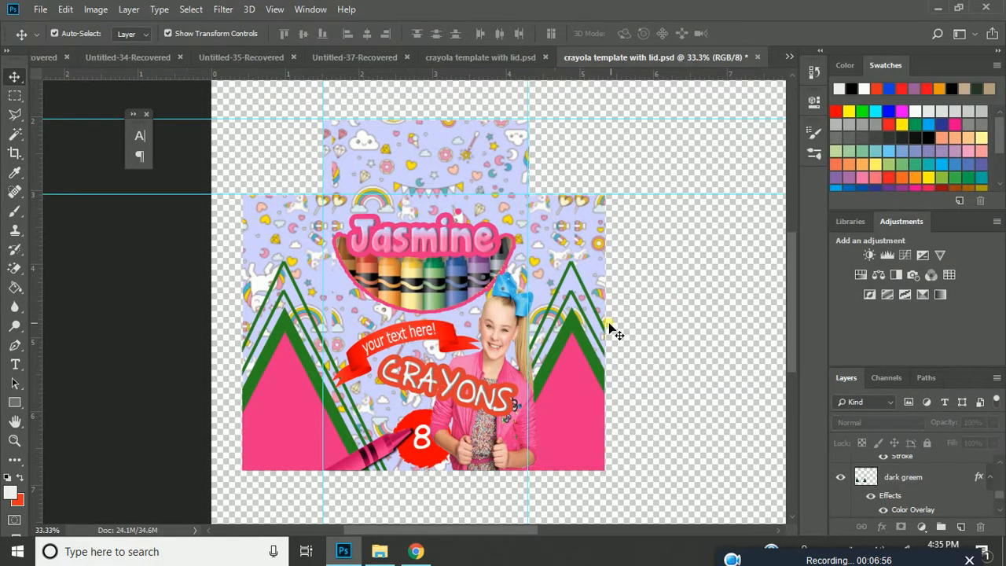
Step: Recolor the light green triangle borders and outlines with a color overlay of light pink fa70af
click(574, 324)
click(905, 511)
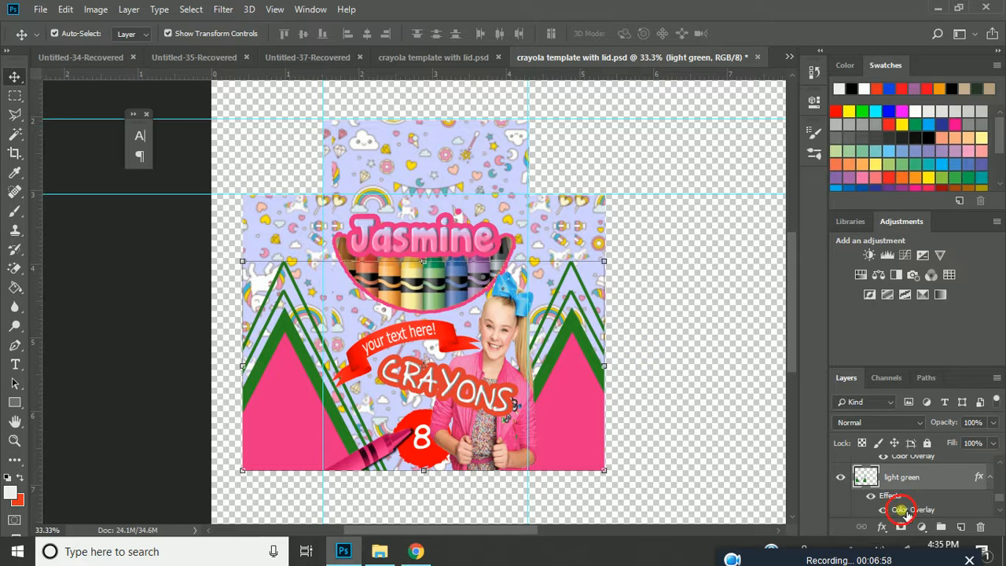
double_click(905, 511)
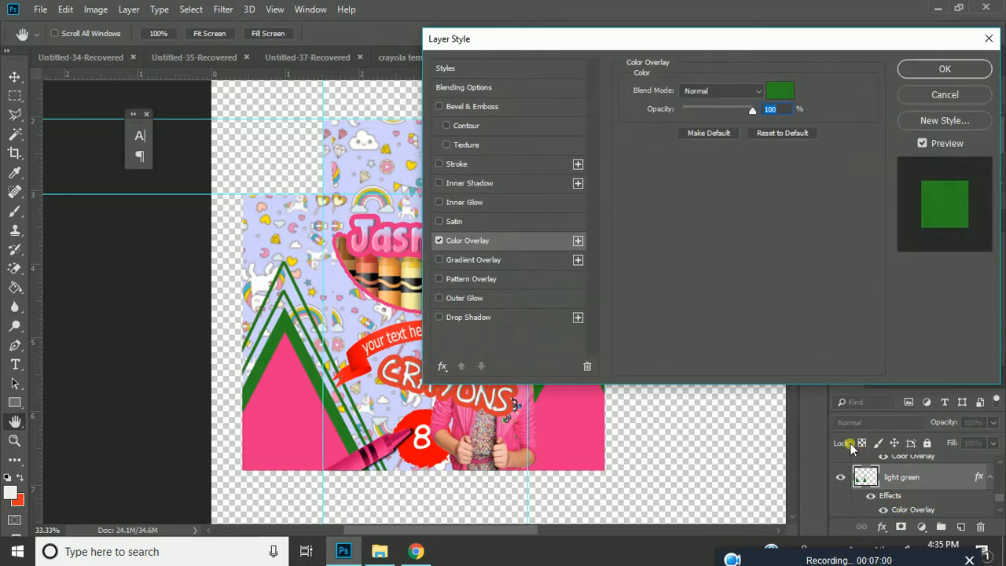
click(776, 92)
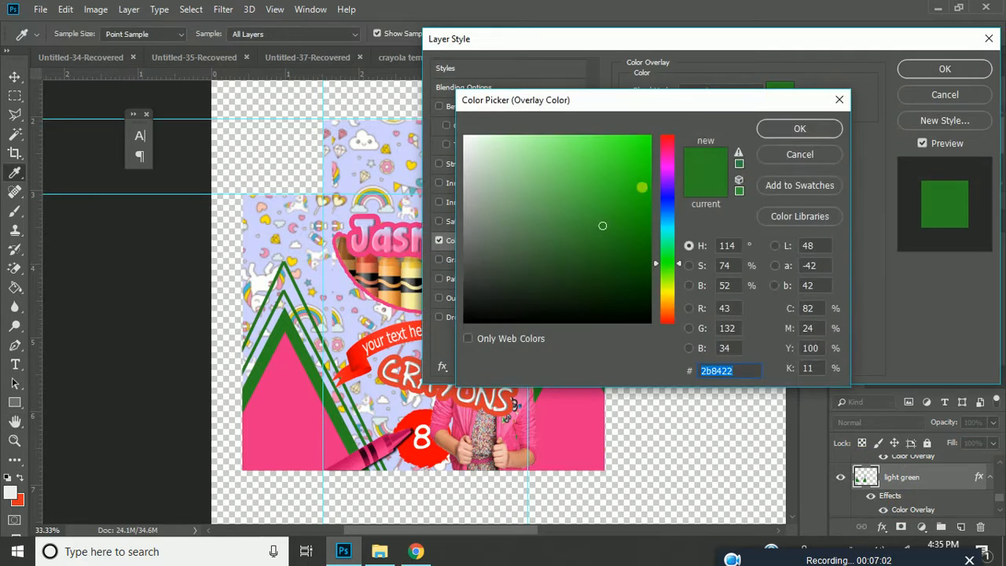
click(381, 256)
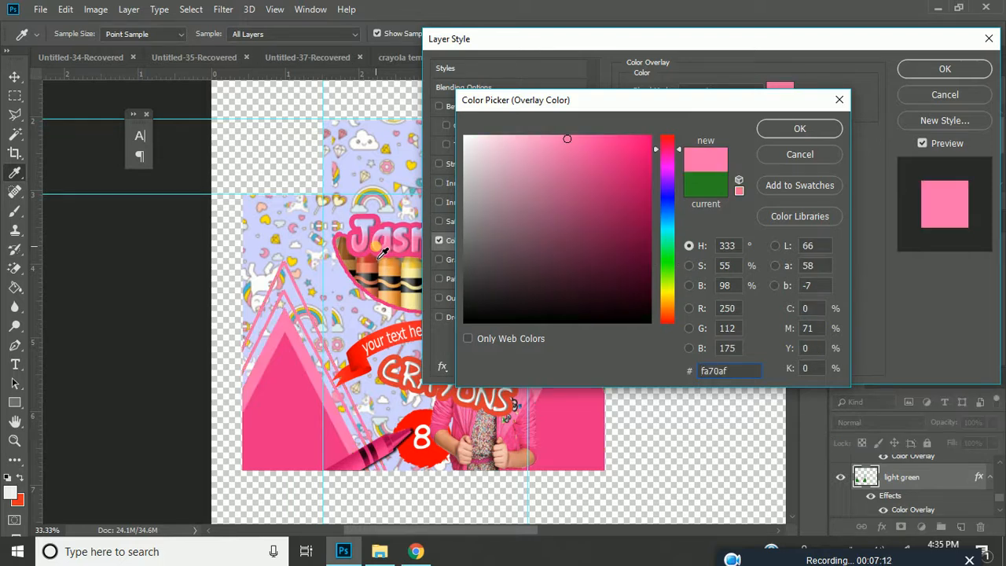
key(Return)
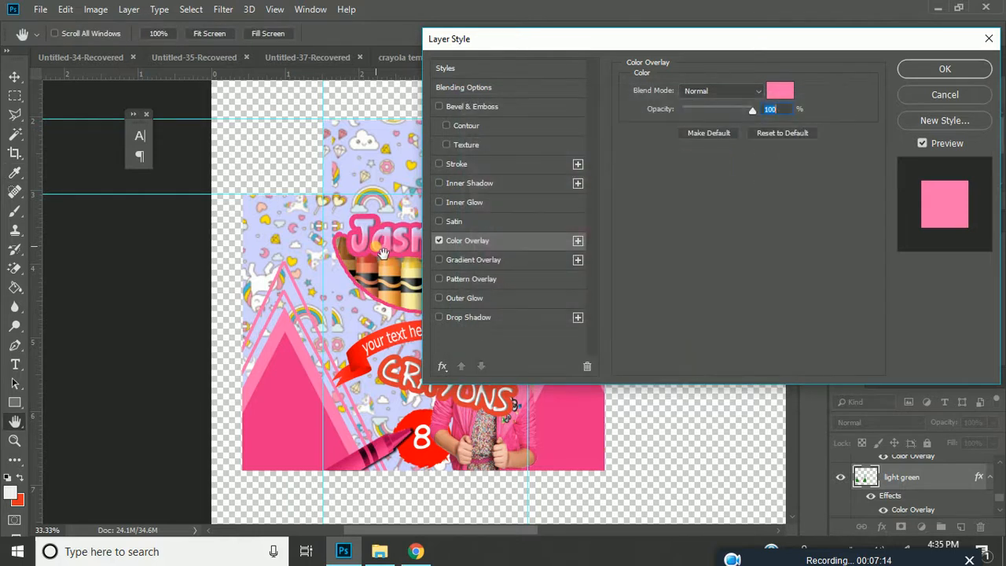
key(Return)
key(v)
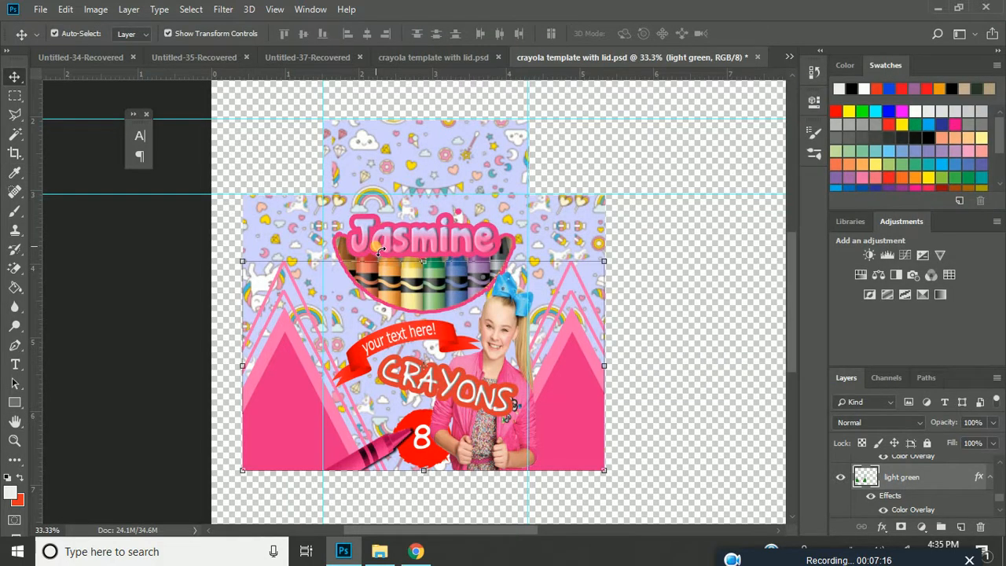
click(674, 234)
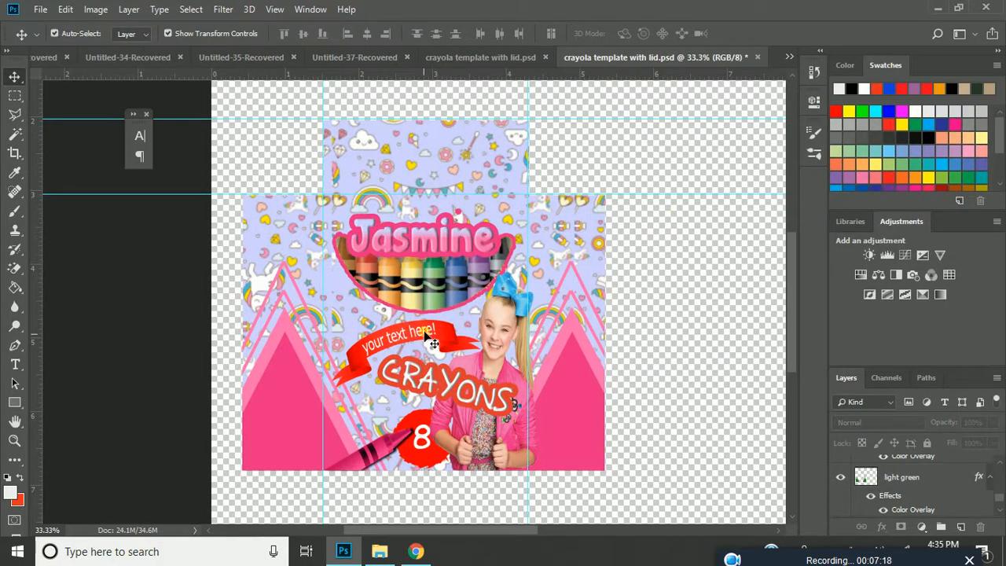
Step: Change the color overlay of the circle behind the number 8 to the dark pink sampled from the side triangles
click(457, 378)
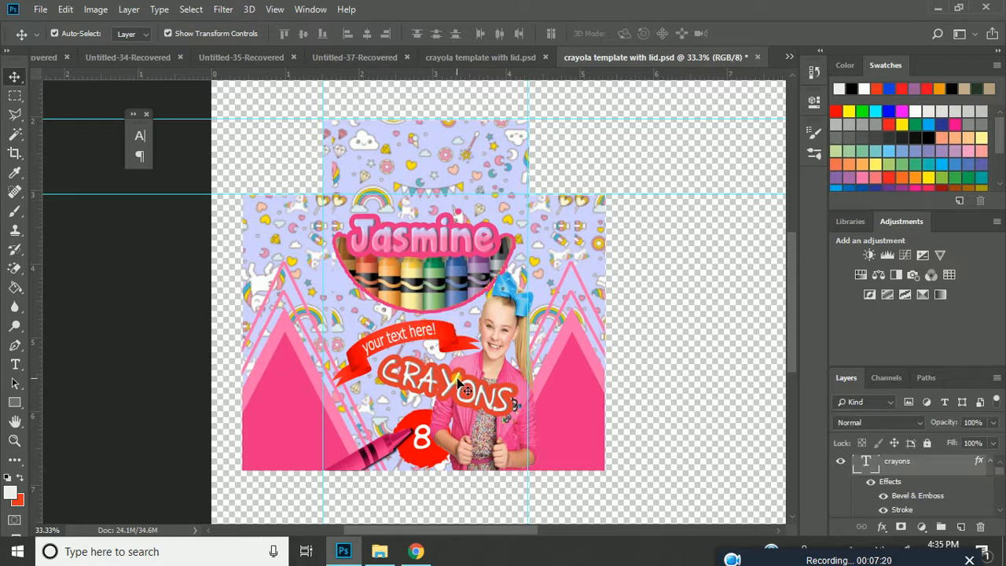
click(438, 458)
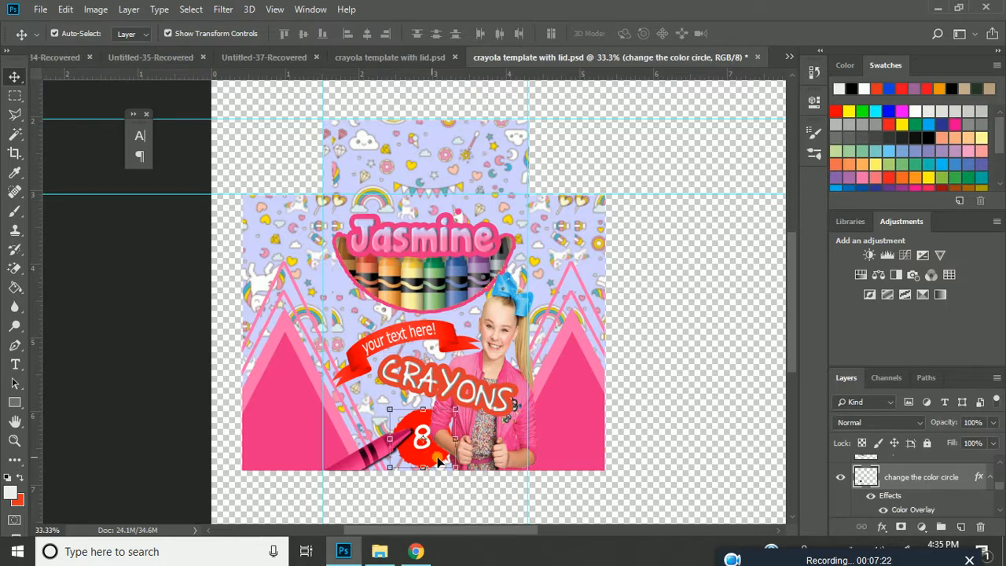
click(911, 509)
double_click(913, 510)
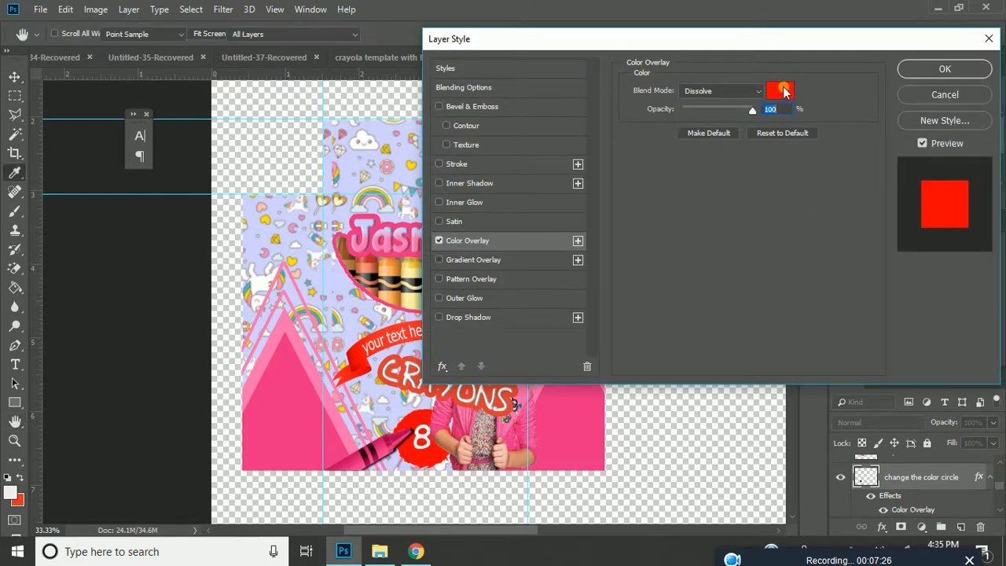
click(784, 92)
click(581, 442)
key(Return)
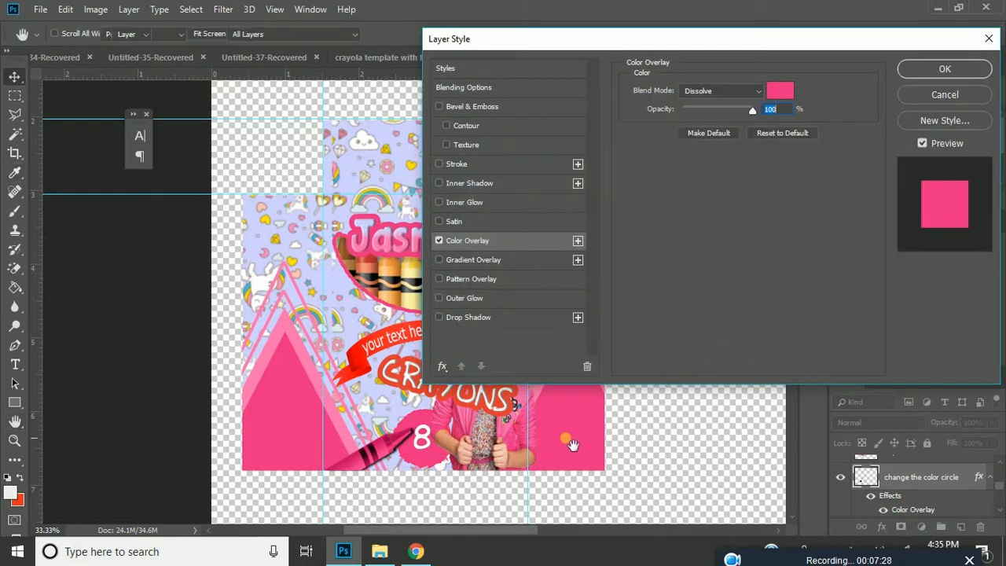
key(Return)
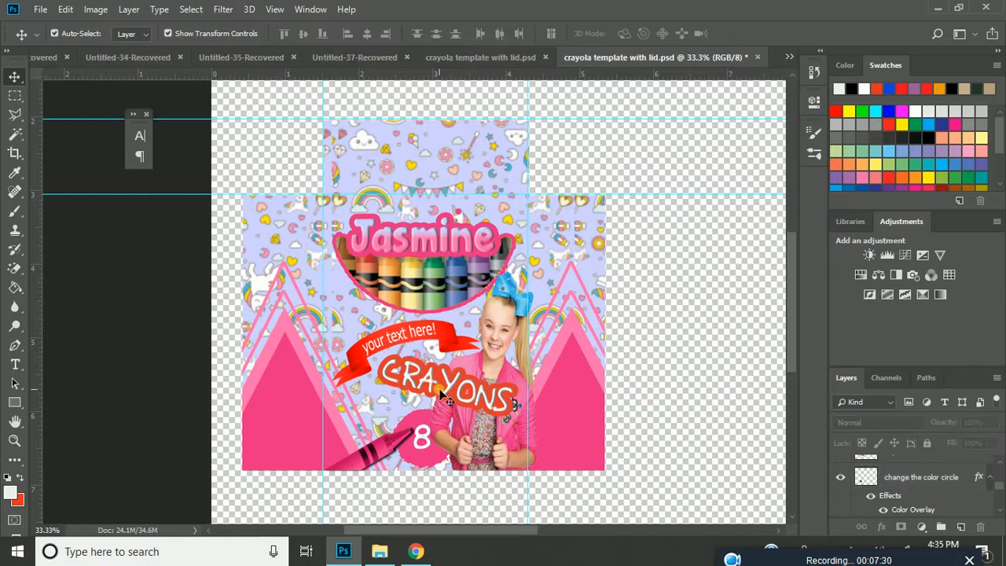
Step: Delete the "your text here!" text and the red banner behind it from the front panel
click(445, 398)
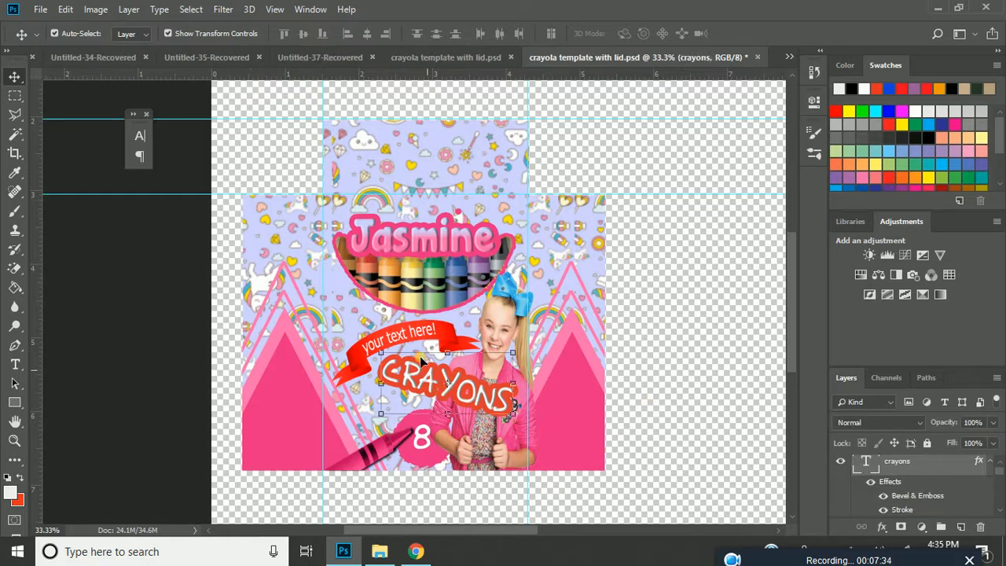
click(398, 334)
key(Delete)
key(Delete)
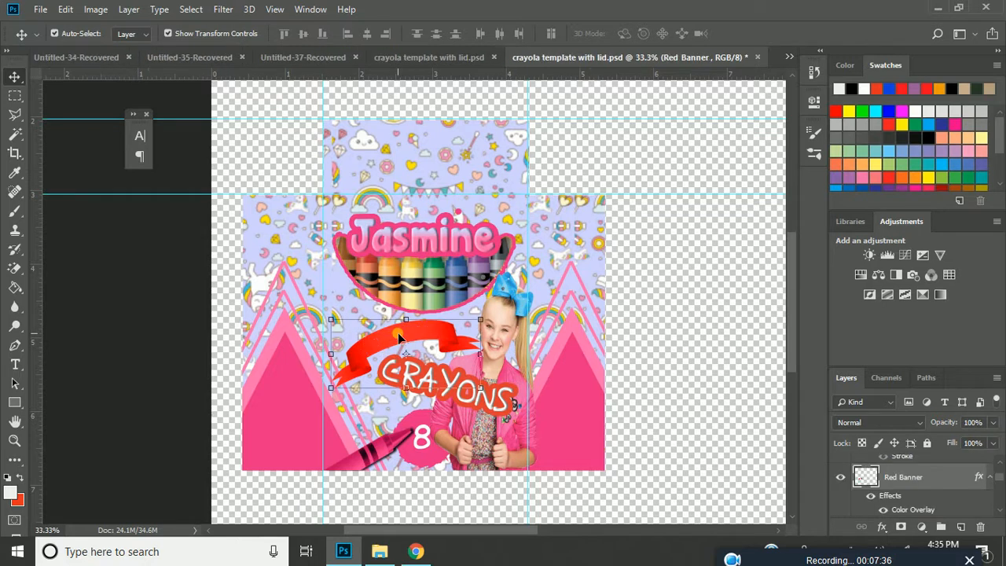
Step: Move the CRAYONS text up to just beneath the crayon row and rotate it about -21.5 degrees
click(447, 390)
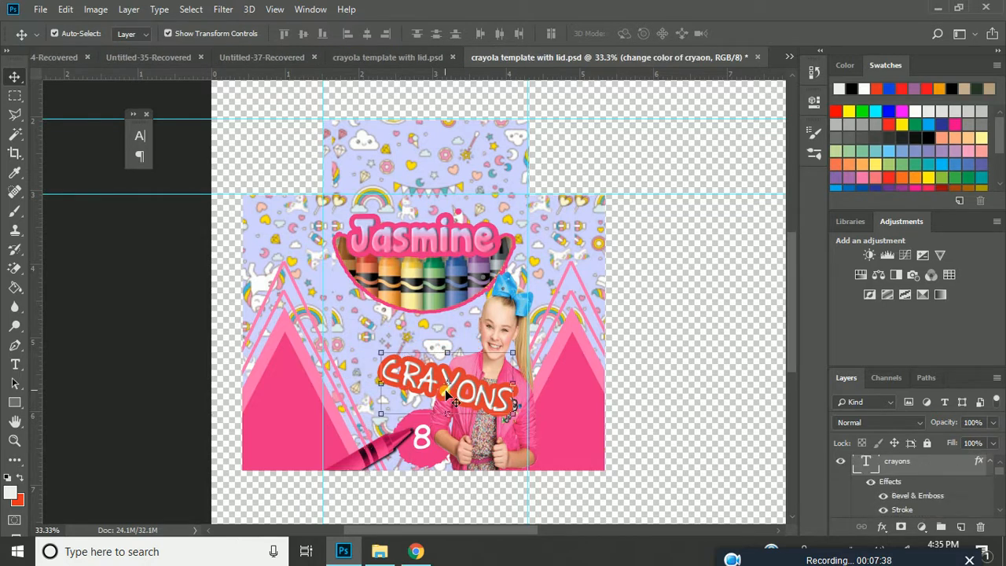
key(ctrl+t)
drag(455, 392, 447, 342)
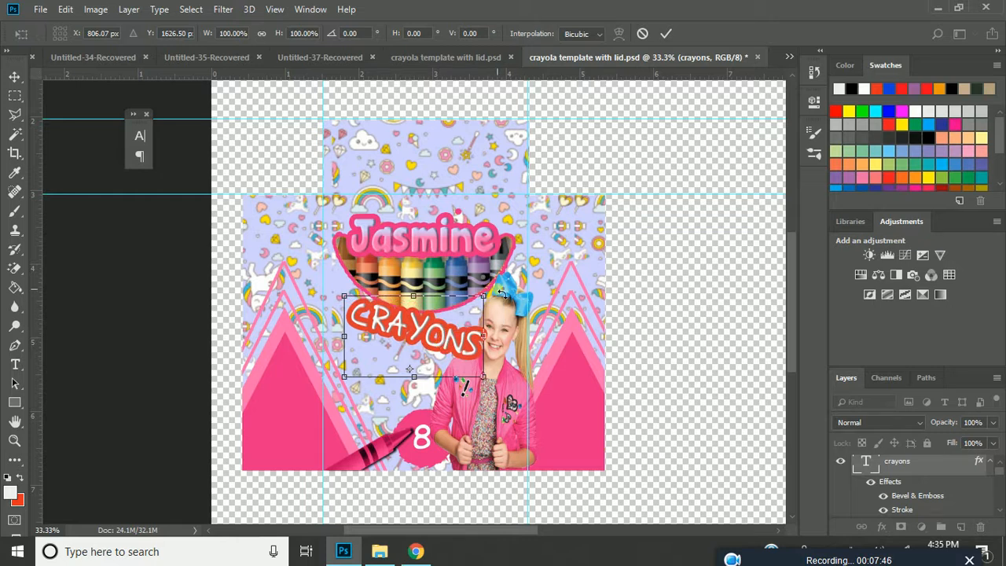
drag(503, 295, 450, 275)
drag(455, 345, 457, 351)
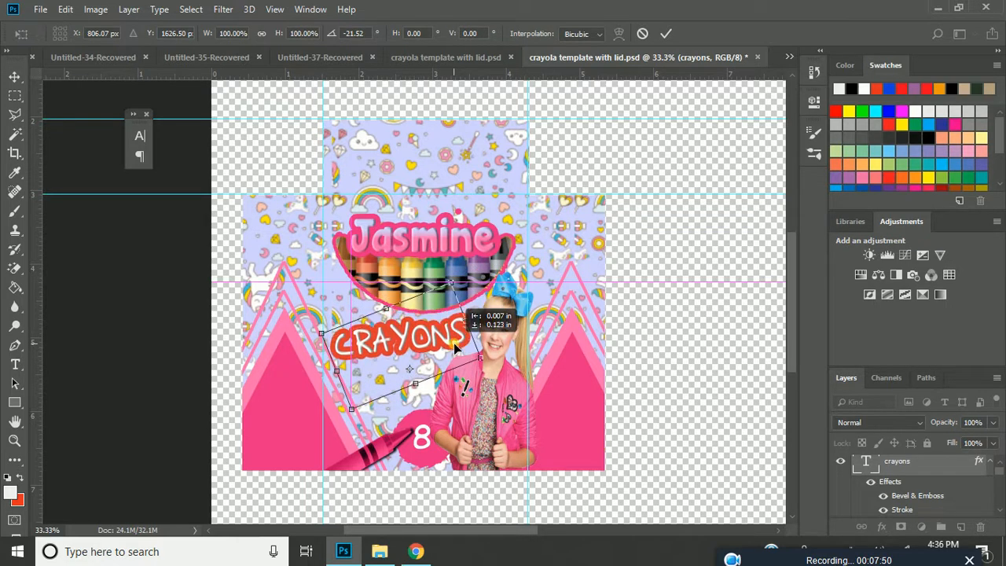
key(Escape)
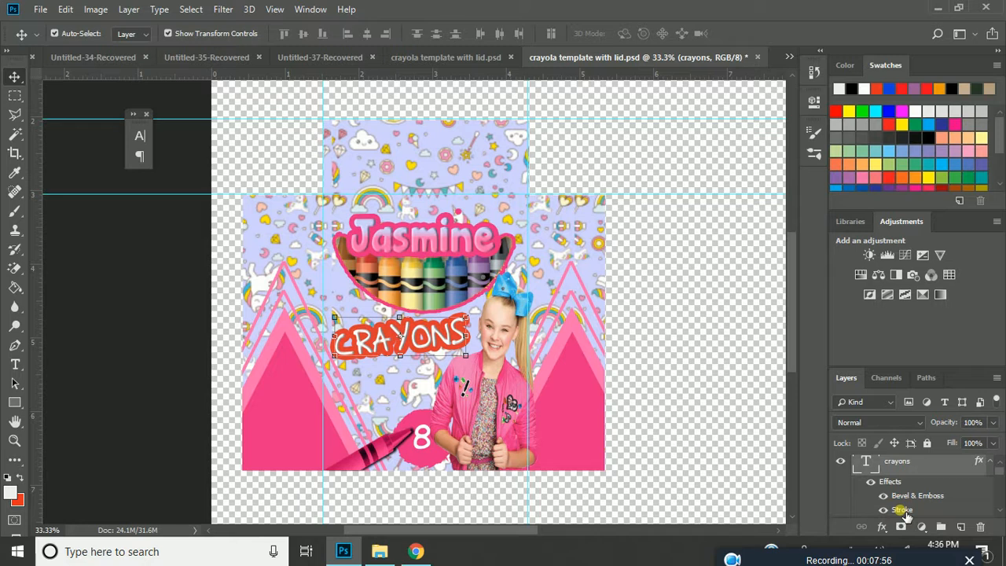
Step: Change the stroke color of the CRAYONS text to pink e72c82 sampled from the side triangles
double_click(903, 510)
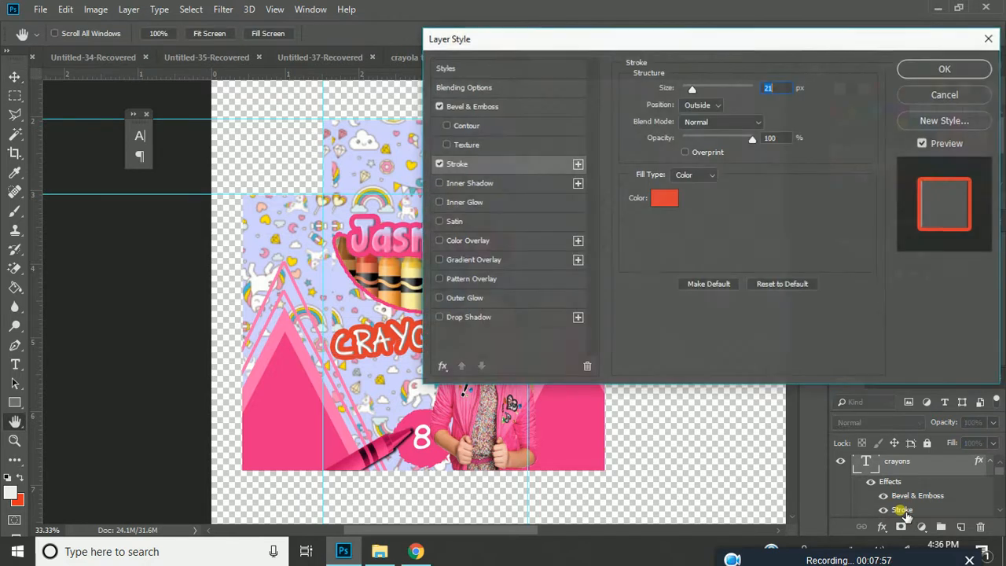
click(670, 206)
click(582, 438)
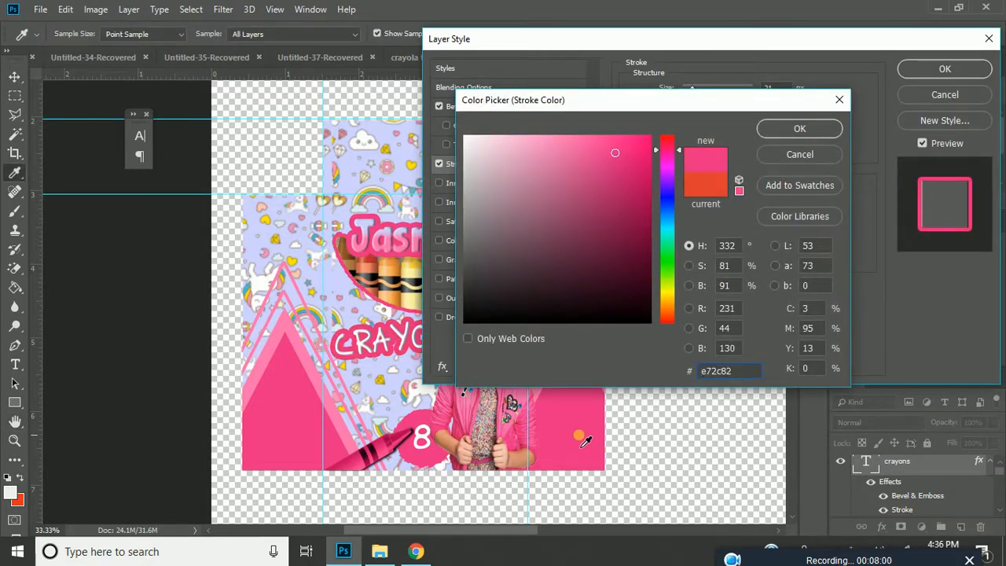
click(316, 380)
click(582, 438)
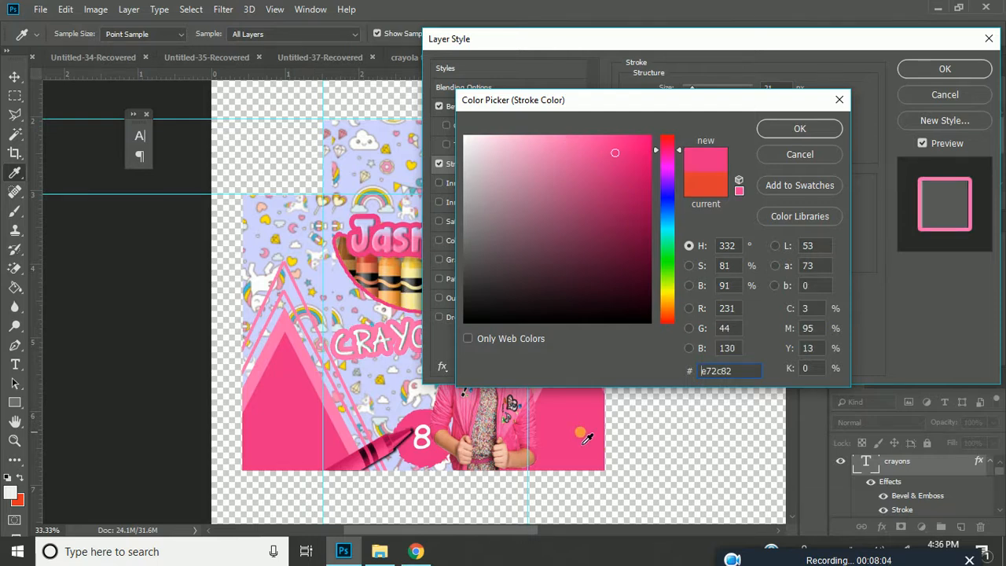
key(Return)
key(Return)
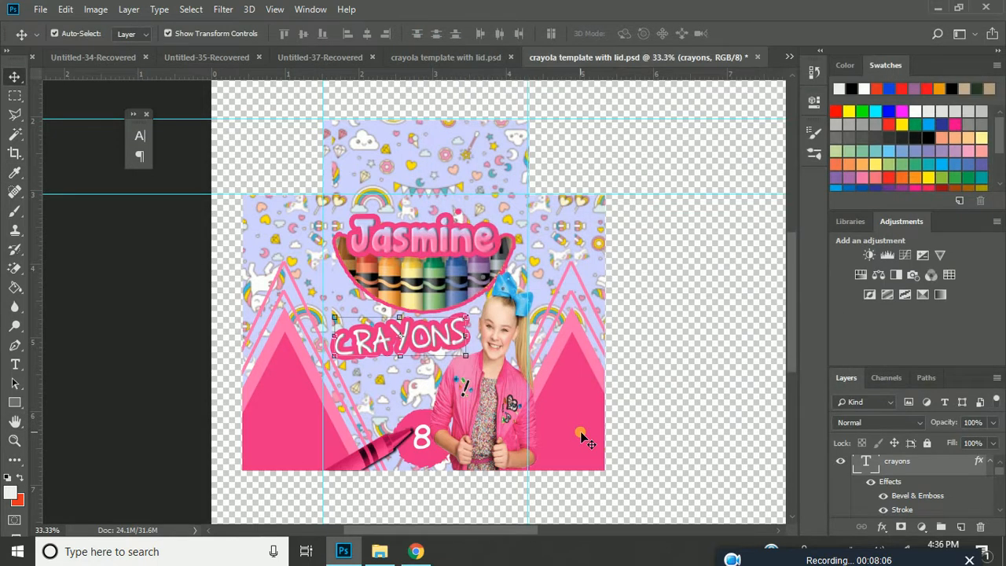
click(696, 417)
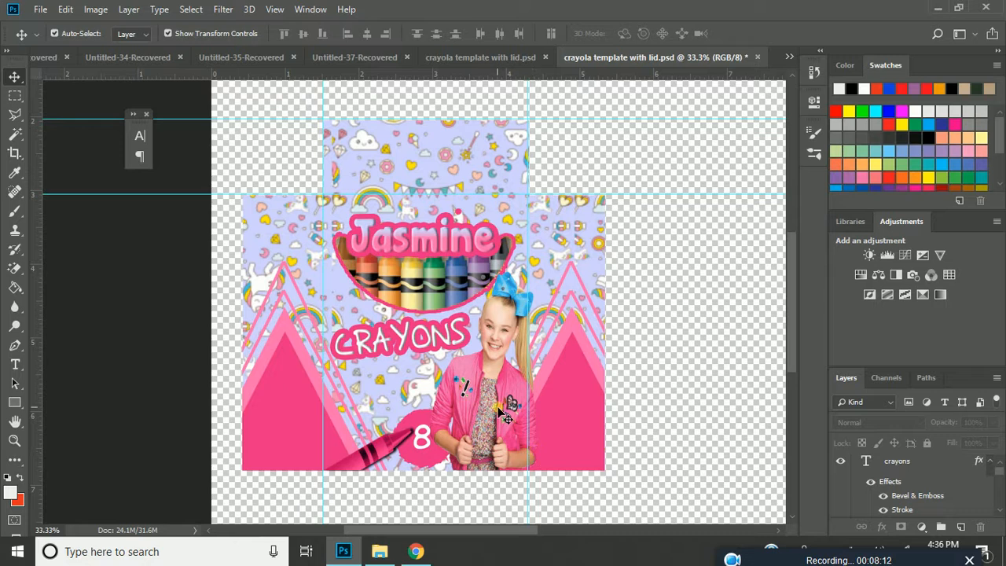
mouse_move(501, 413)
mouse_down()
mouse_move(542, 405)
mouse_move(500, 412)
mouse_up()
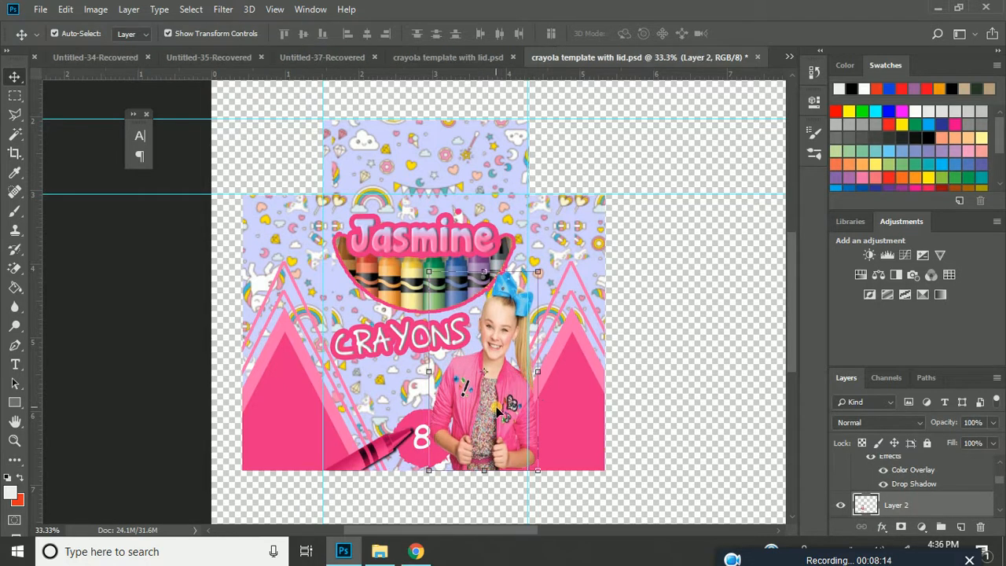
click(717, 445)
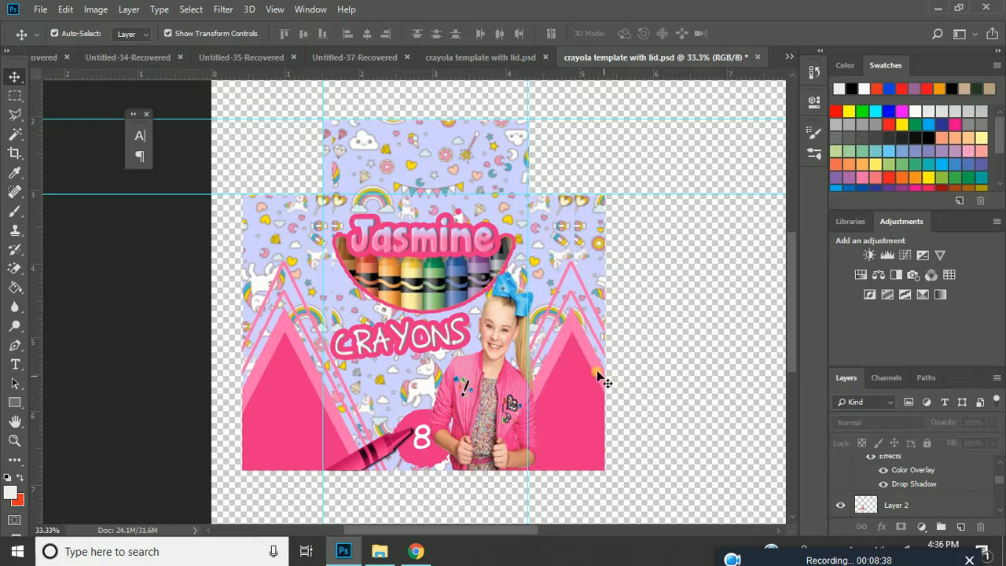
Step: Turn off the color overlay on the triangle borders and outlines, and try a pink-to-purple gradient overlay instead
click(582, 340)
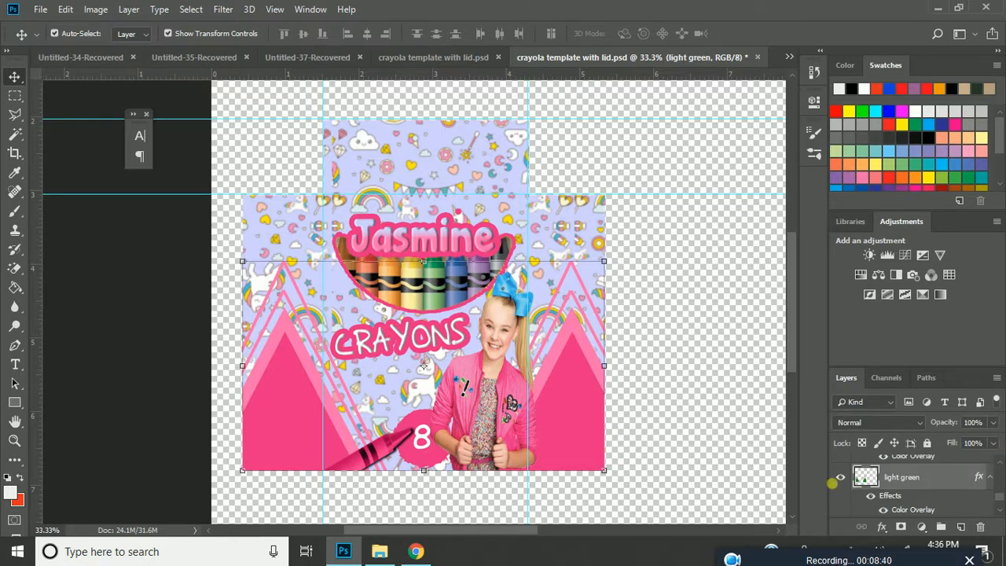
click(909, 511)
double_click(912, 512)
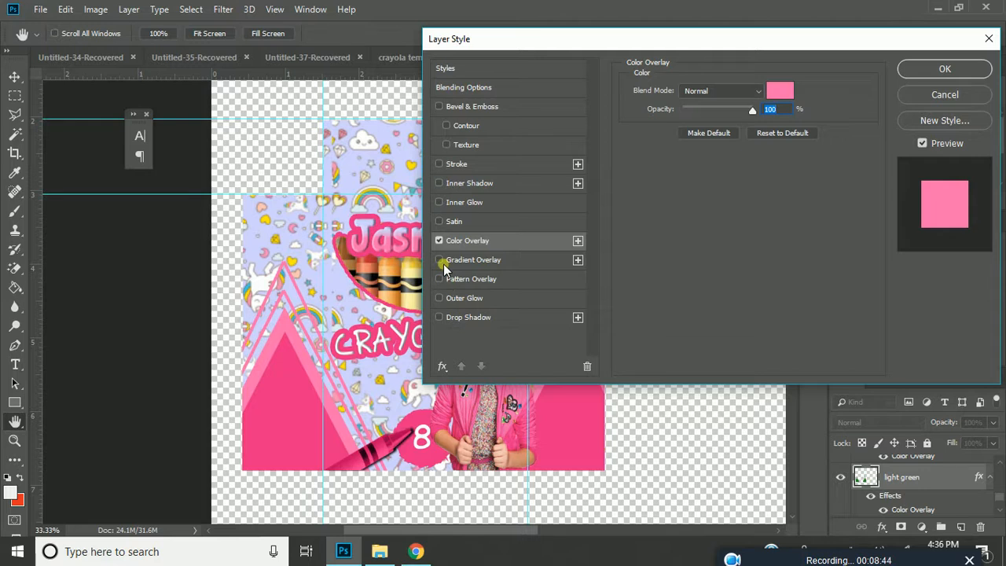
click(439, 259)
click(439, 240)
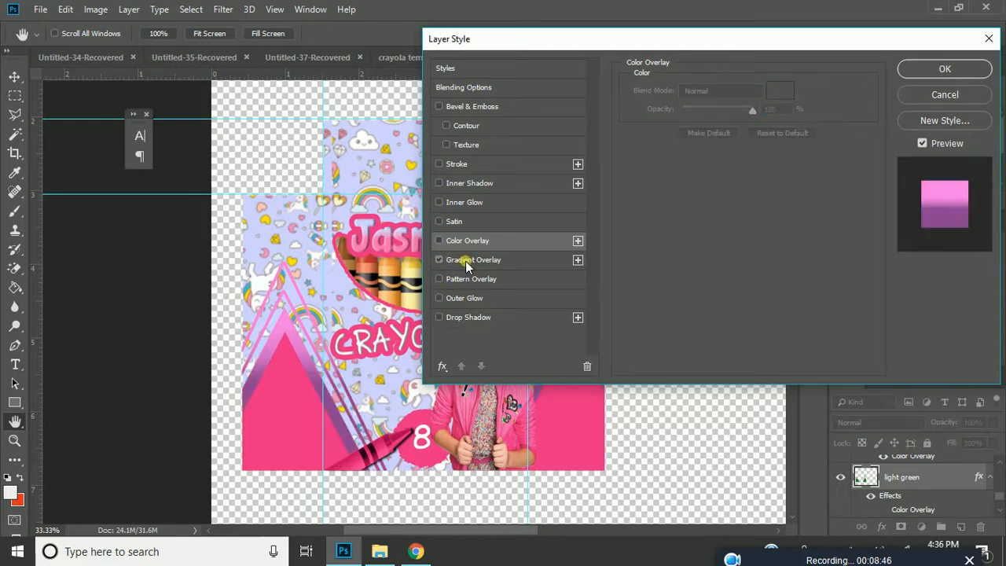
click(464, 260)
click(439, 261)
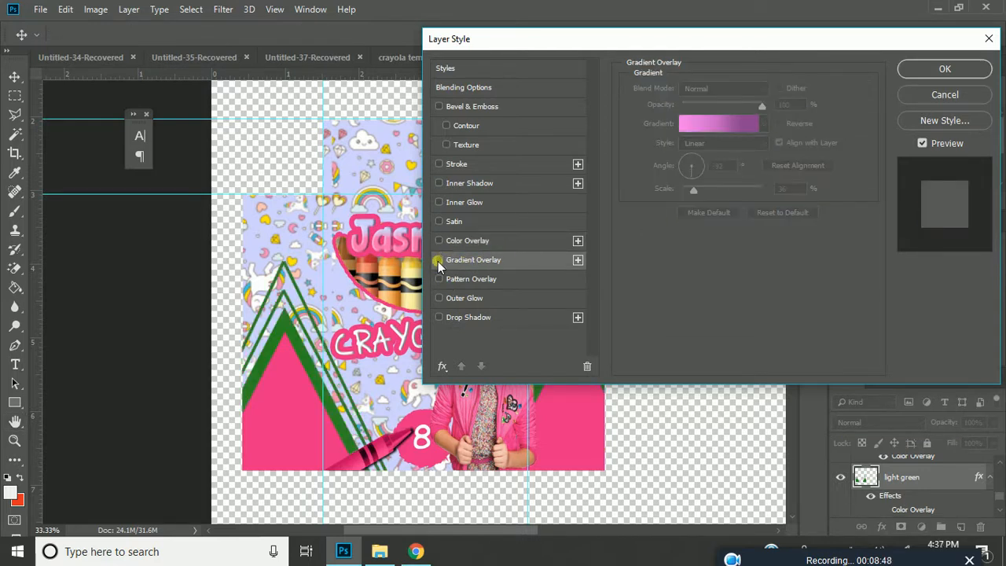
click(439, 260)
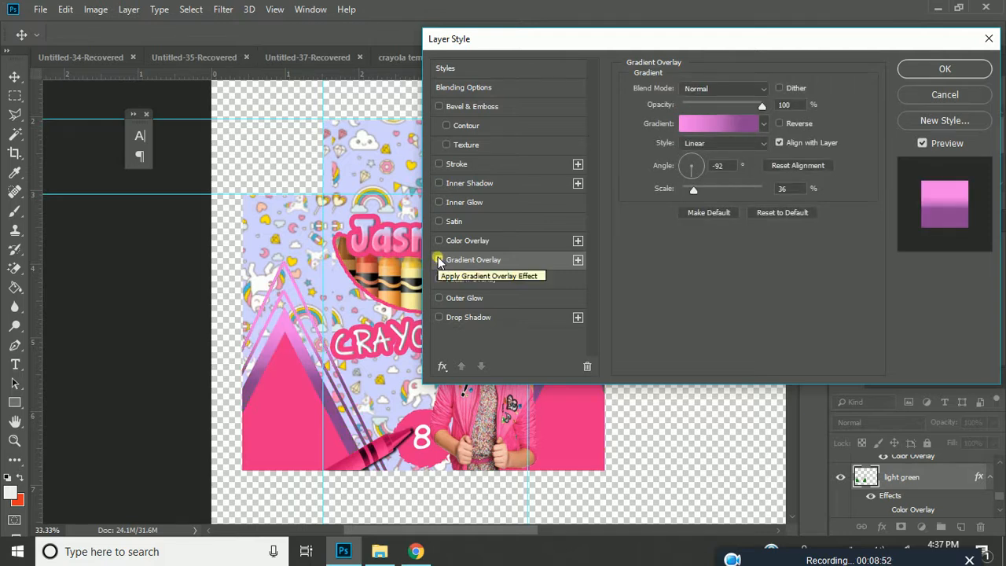
click(439, 260)
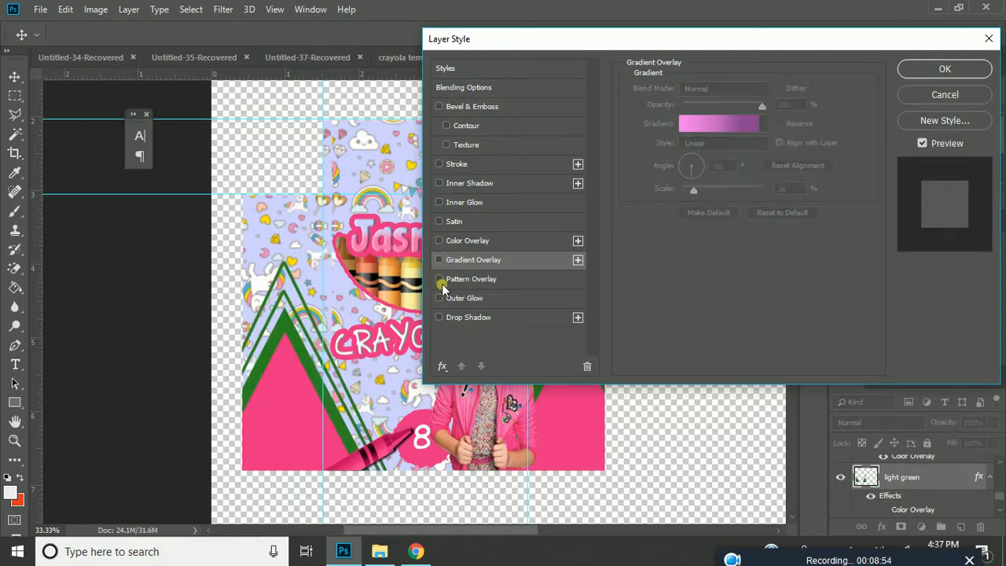
Step: Apply a pattern overlay with the gold glitter pattern to the triangle borders and outlines
click(439, 279)
click(445, 280)
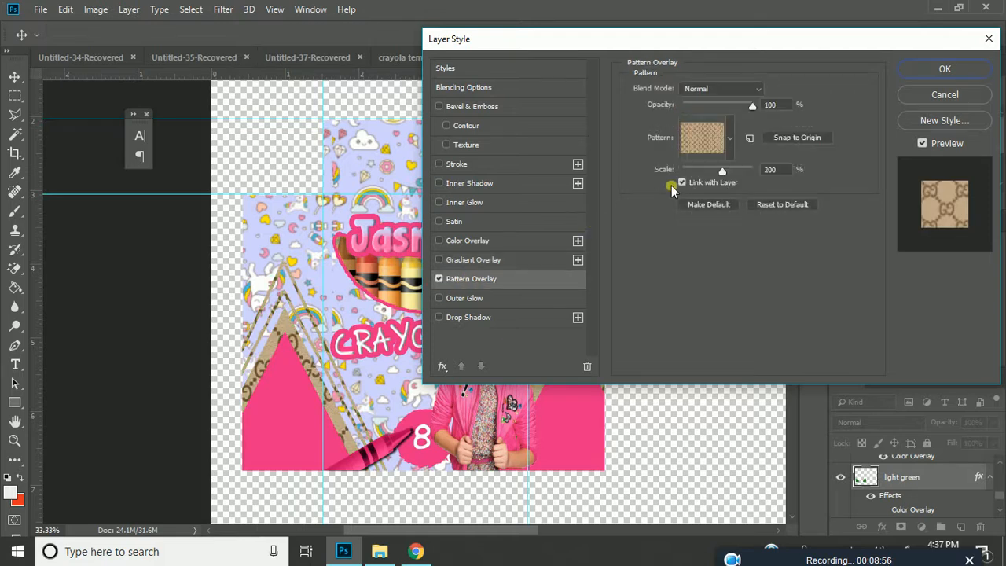
click(716, 149)
click(677, 230)
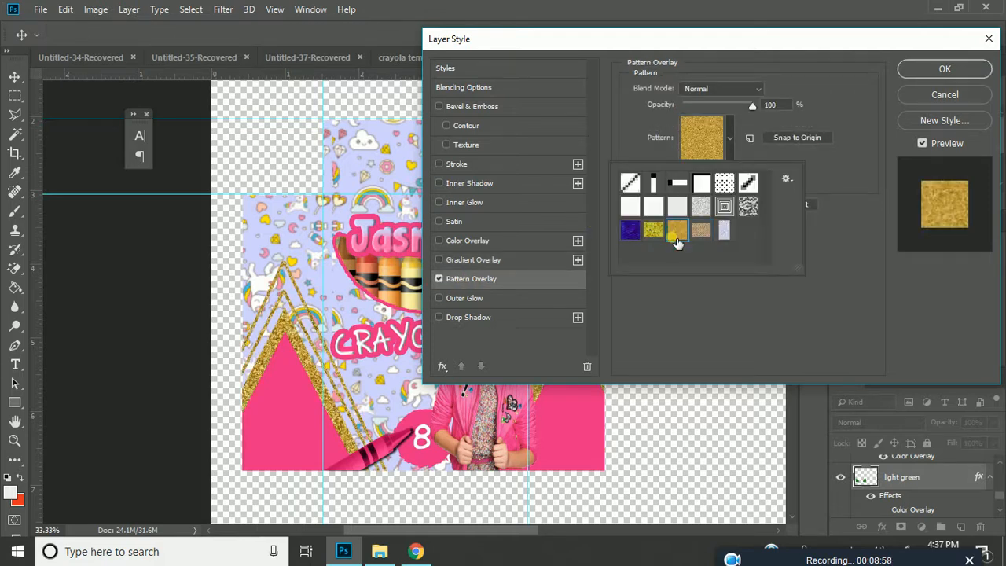
drag(705, 43, 979, 123)
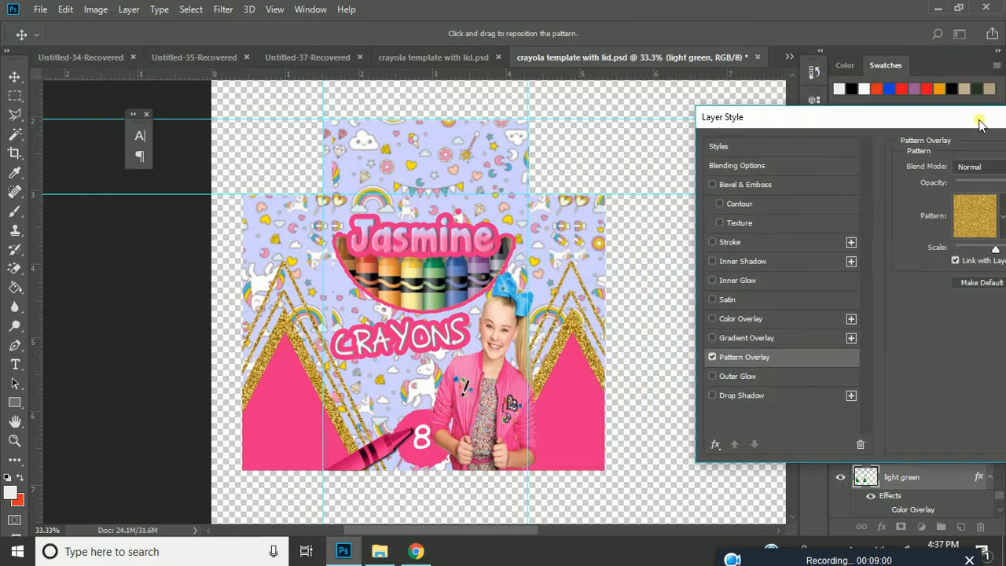
key(Return)
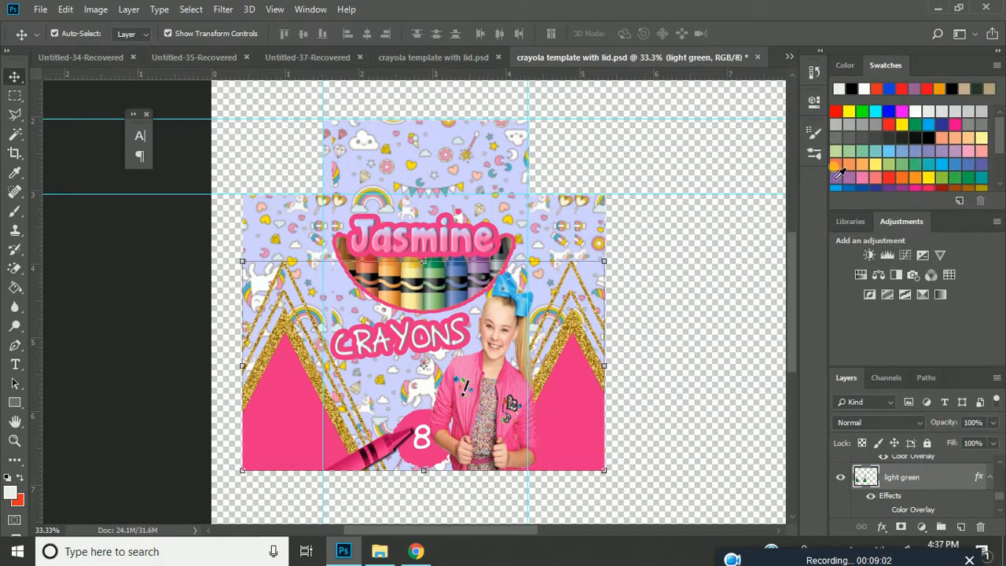
click(697, 359)
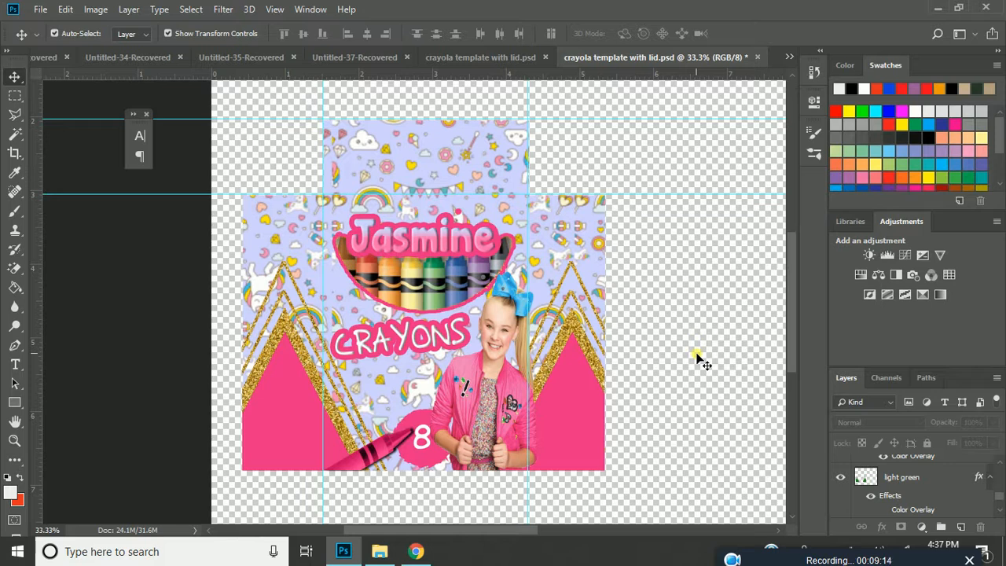
Step: Try the beige monogram pattern overlay in place of the color overlay on the inner side triangles
click(580, 438)
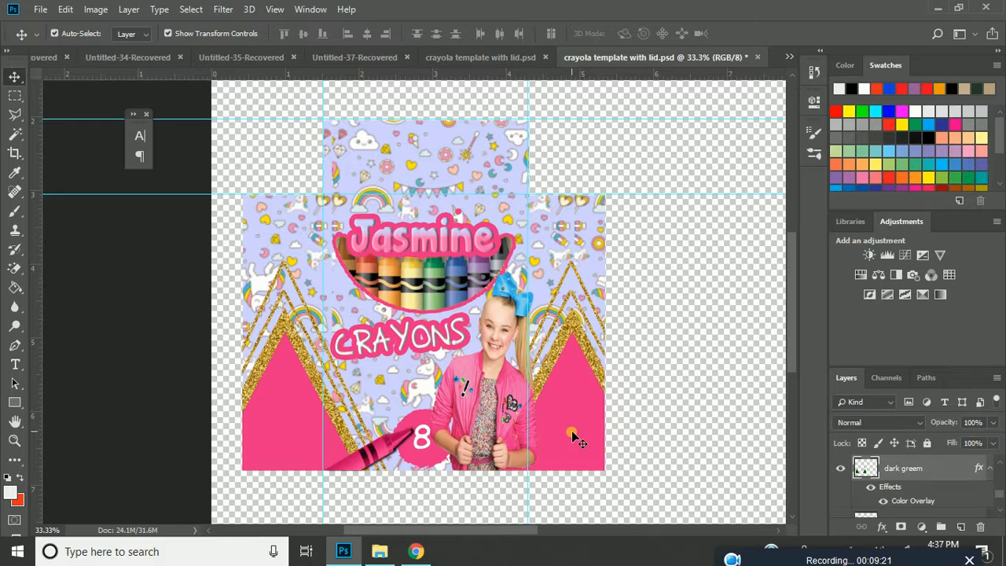
key(h)
double_click(895, 489)
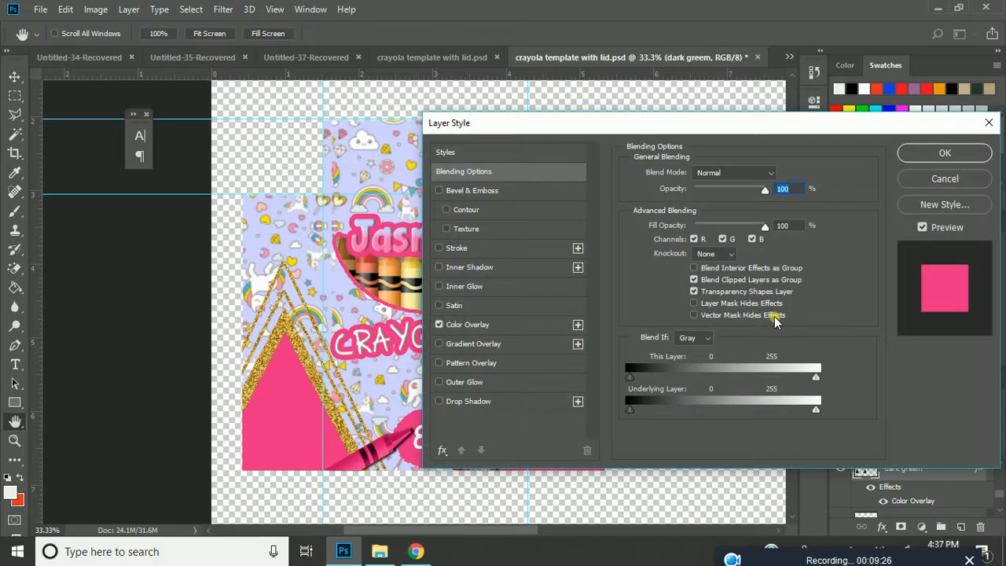
click(453, 324)
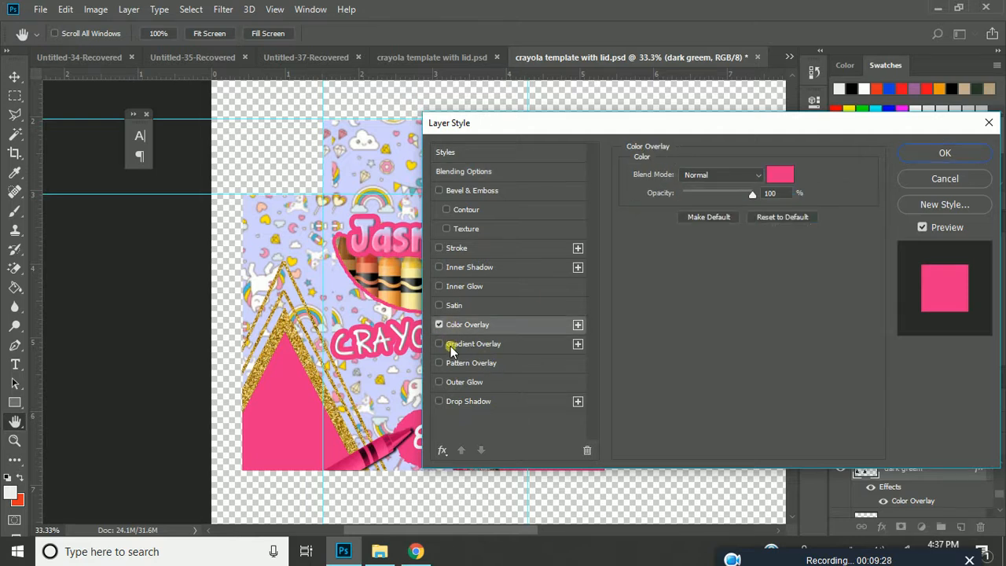
click(439, 363)
click(439, 323)
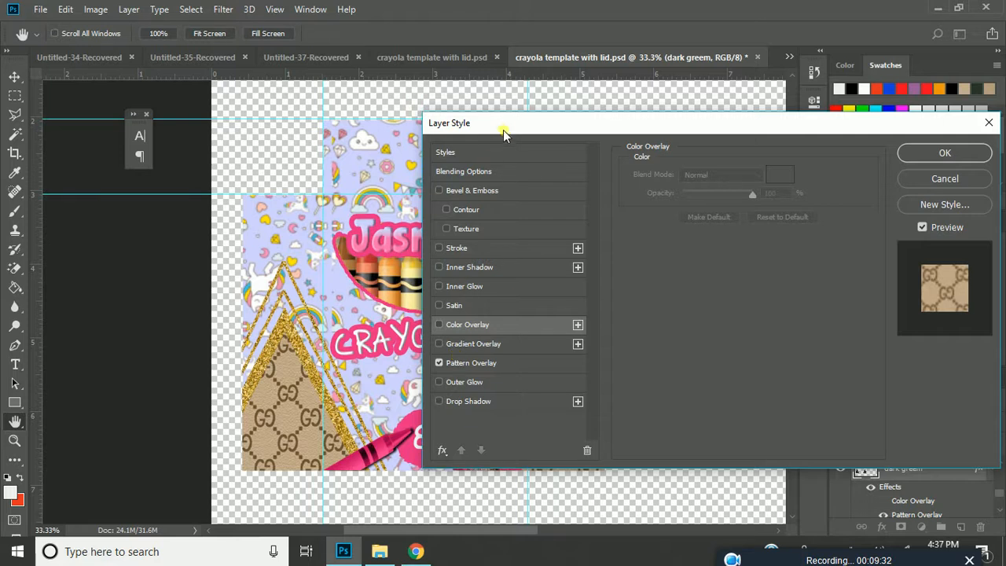
drag(503, 127, 739, 96)
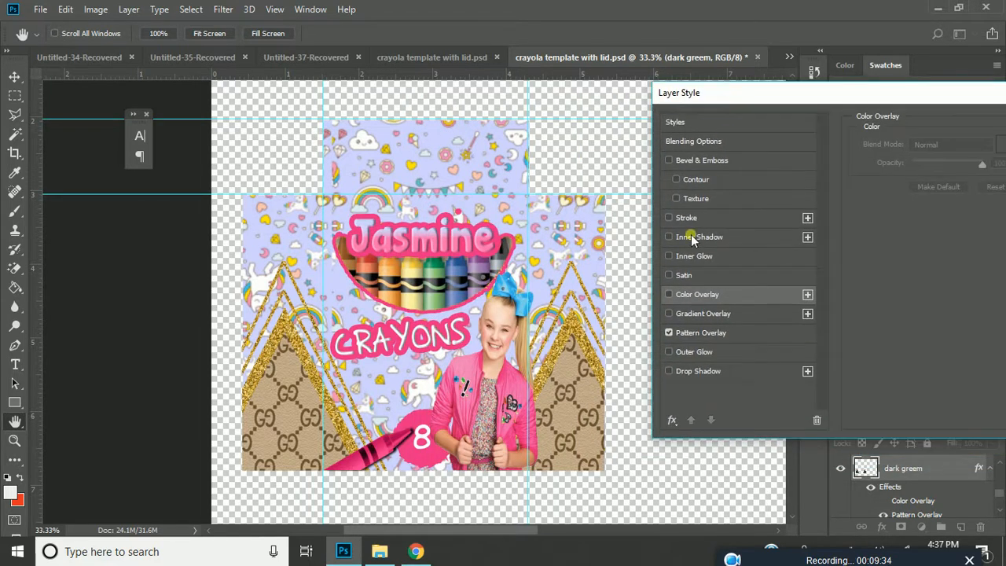
Step: Turn off the inner triangles' pattern overlay and re-enable their pink color overlay
click(669, 333)
click(670, 293)
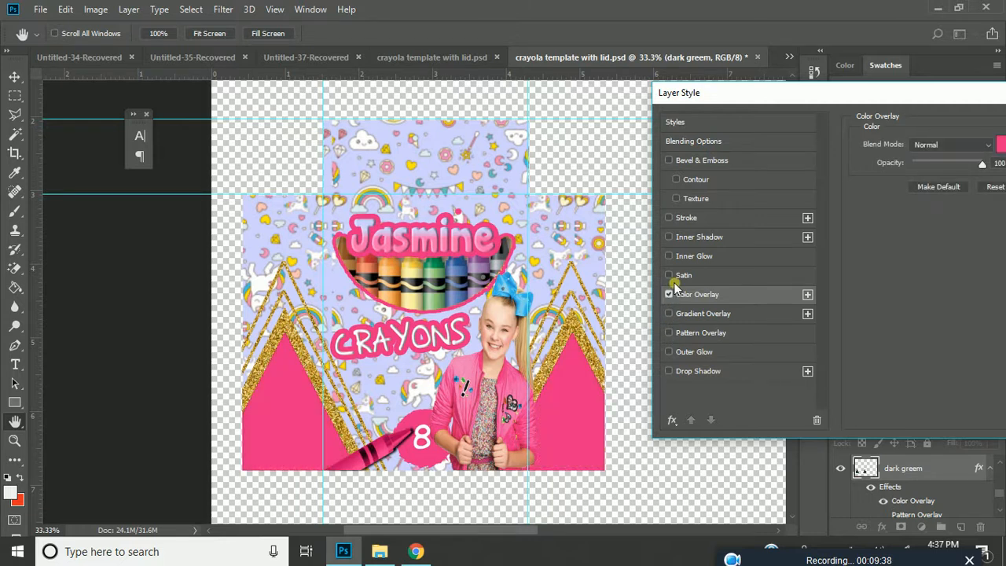
key(Return)
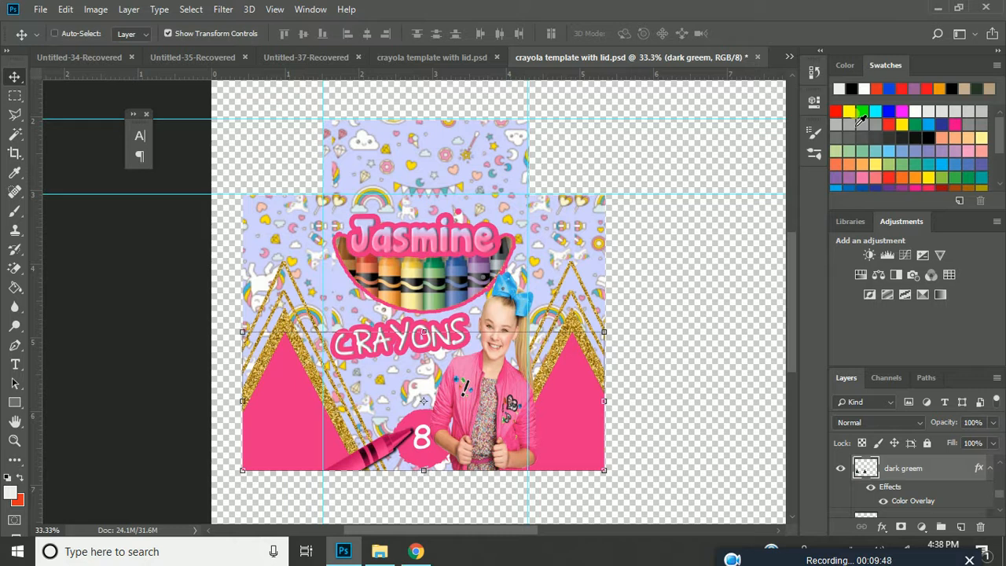
Step: Save the design as a new Photoshop file named with the child's name plus "box", and merge its visible layers into one
key(ctrl+shift+s)
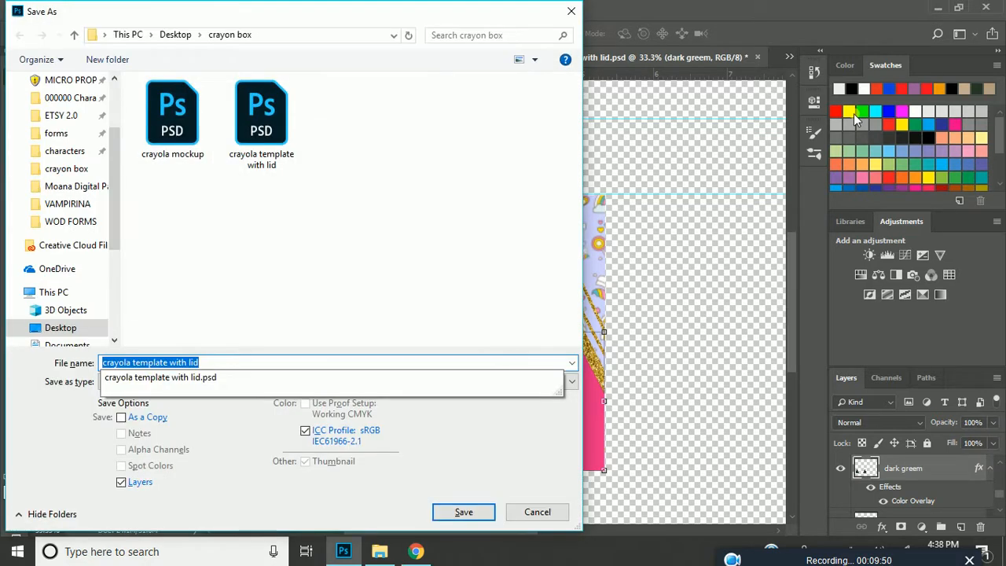
click(336, 240)
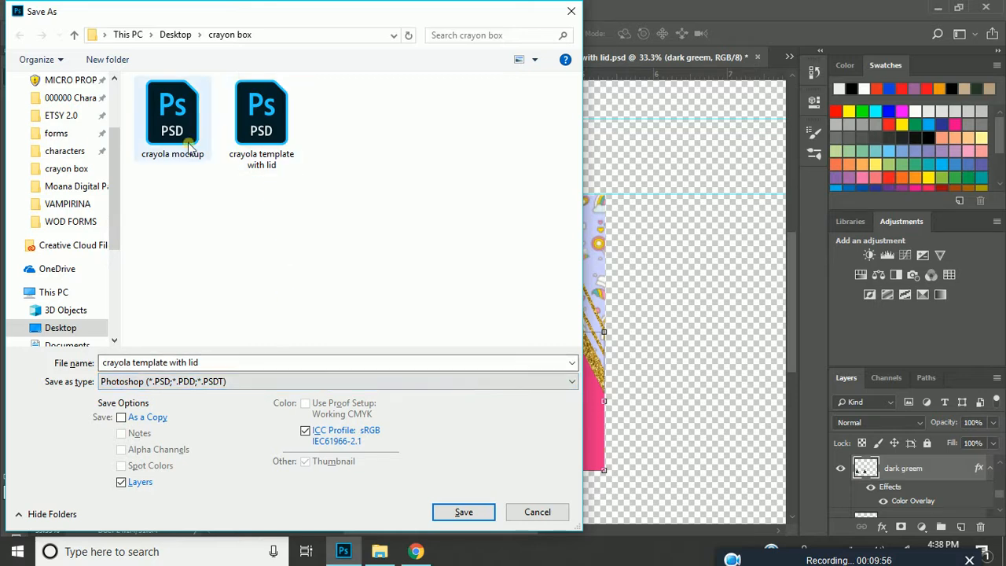
click(230, 386)
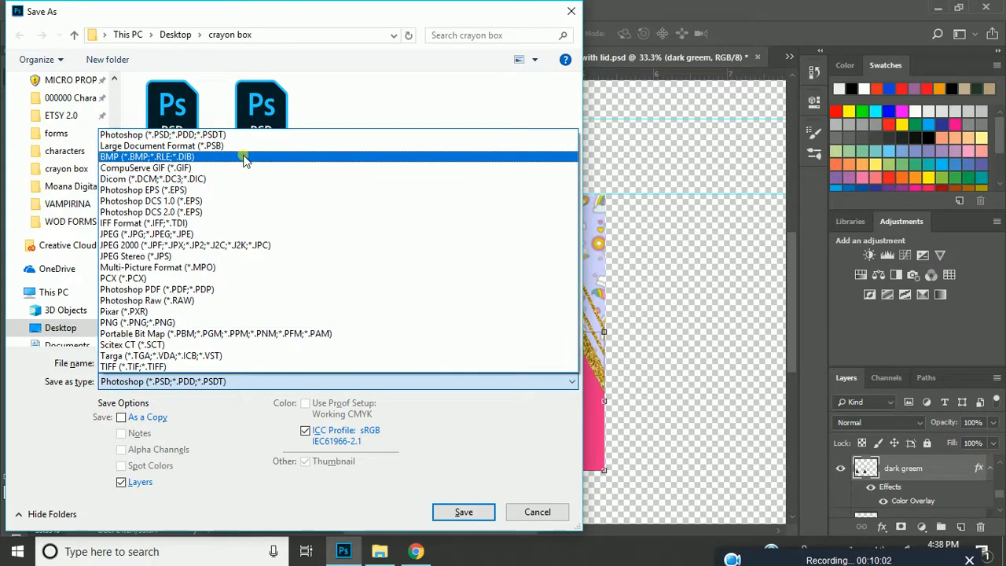
click(259, 134)
click(246, 363)
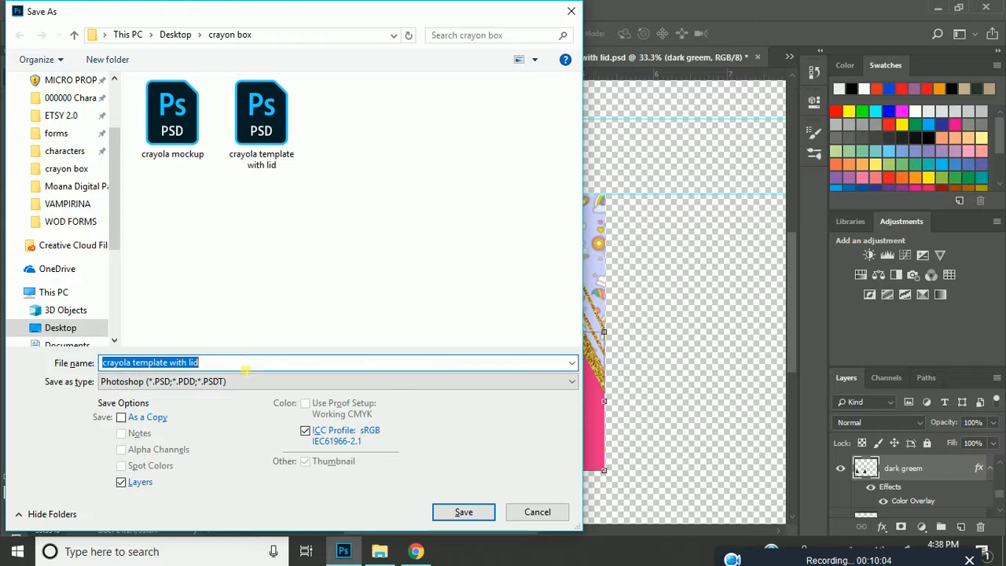
text(jasmine)
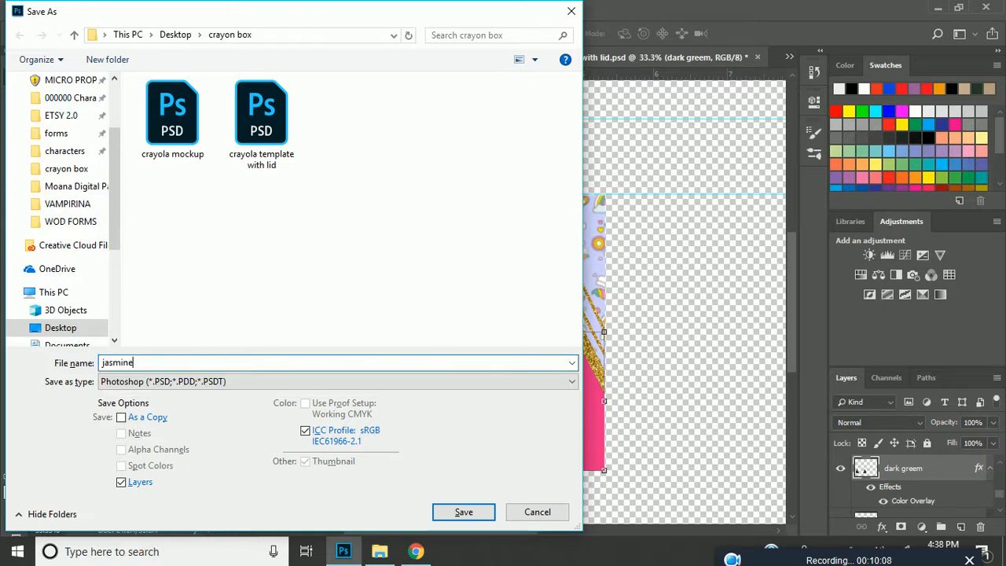
text( b)
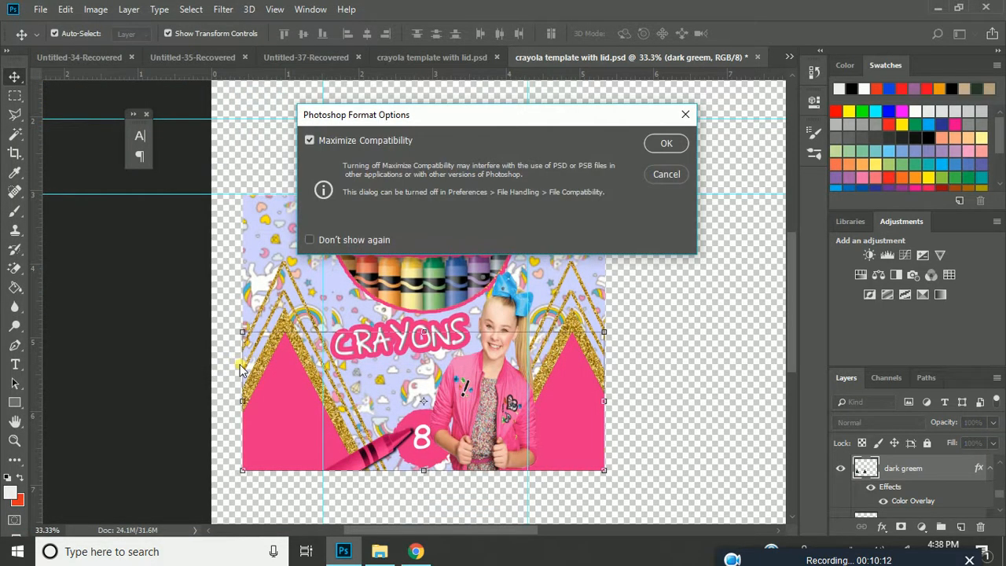
key(Return)
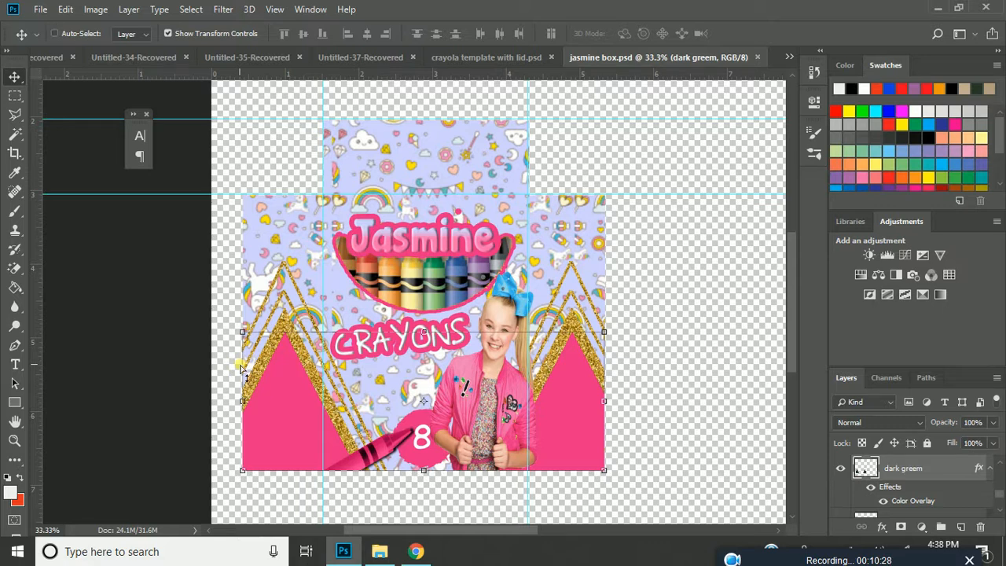
key(ctrl+e)
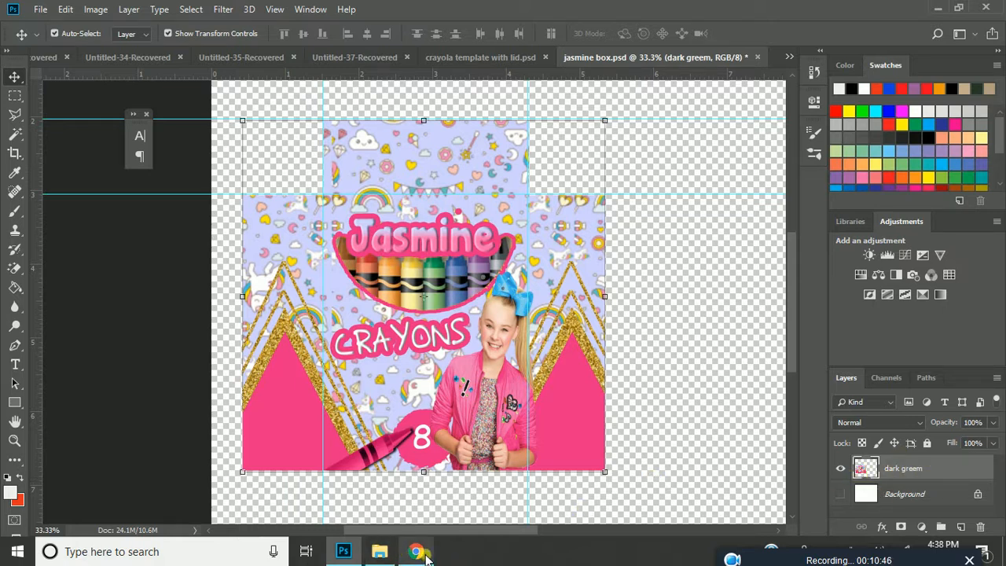
Step: Open the crayola mockup file from the crayon box folder and open its "click this twice" smart object's contents
mouse_move(426, 555)
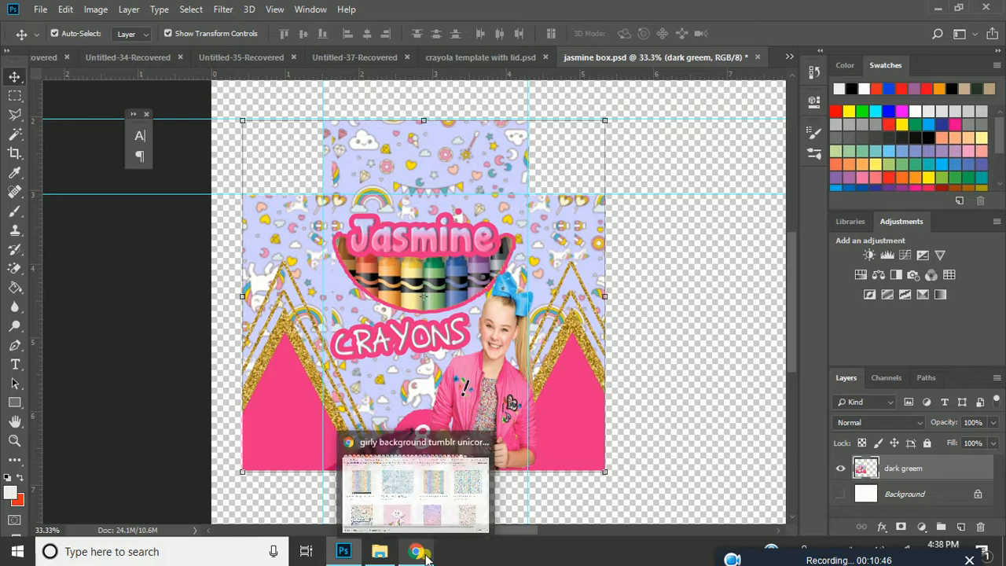
click(380, 551)
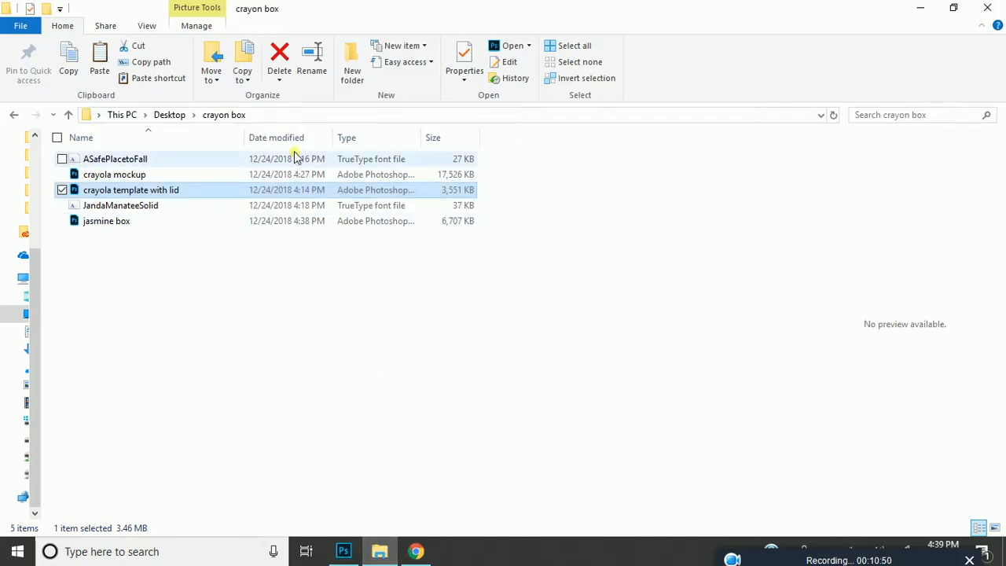
click(302, 176)
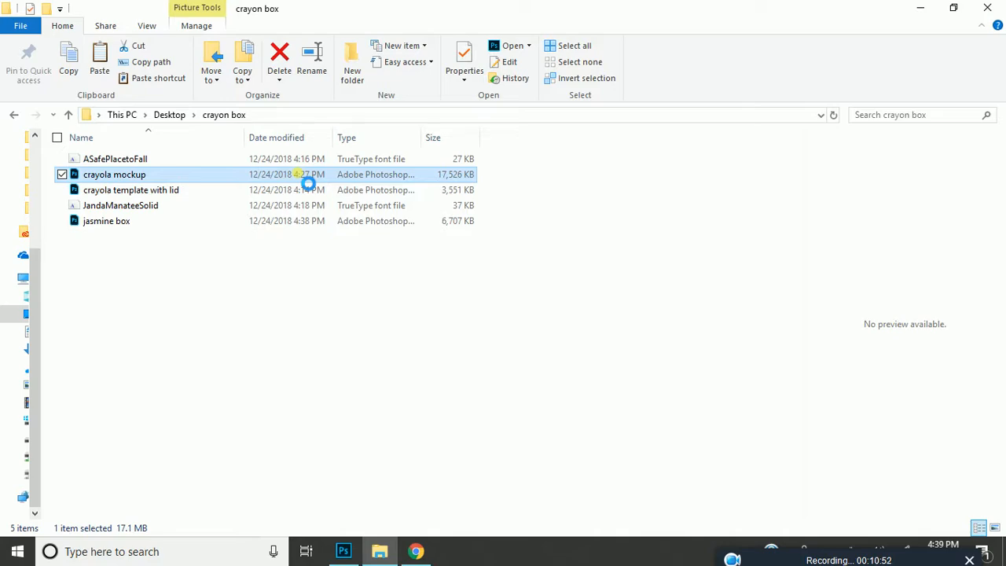
double_click(308, 183)
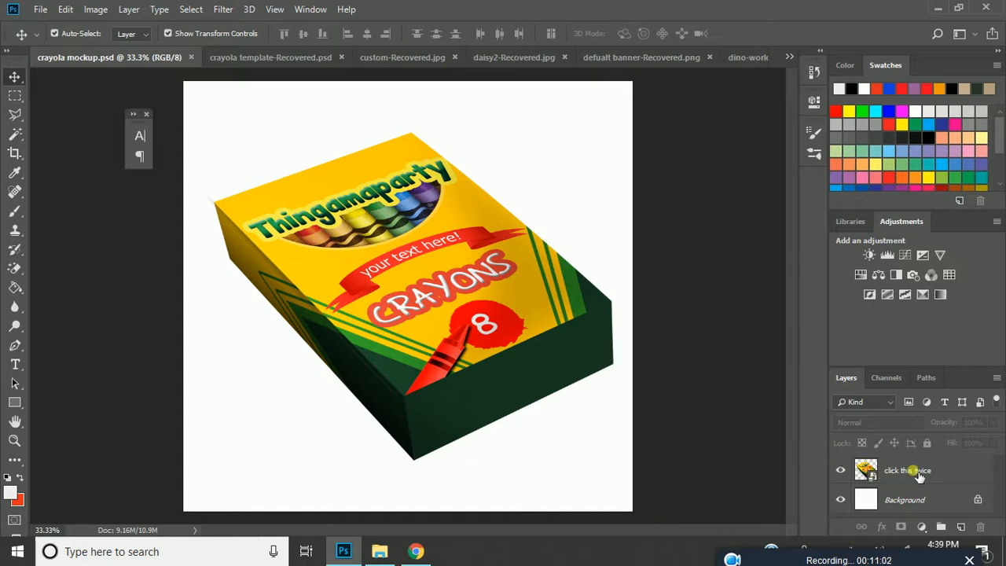
click(870, 471)
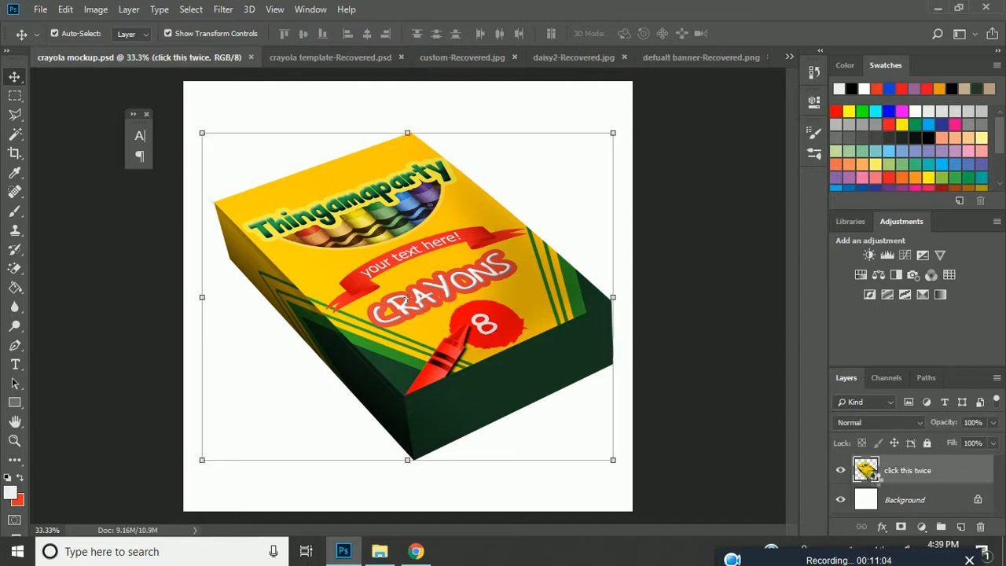
double_click(869, 471)
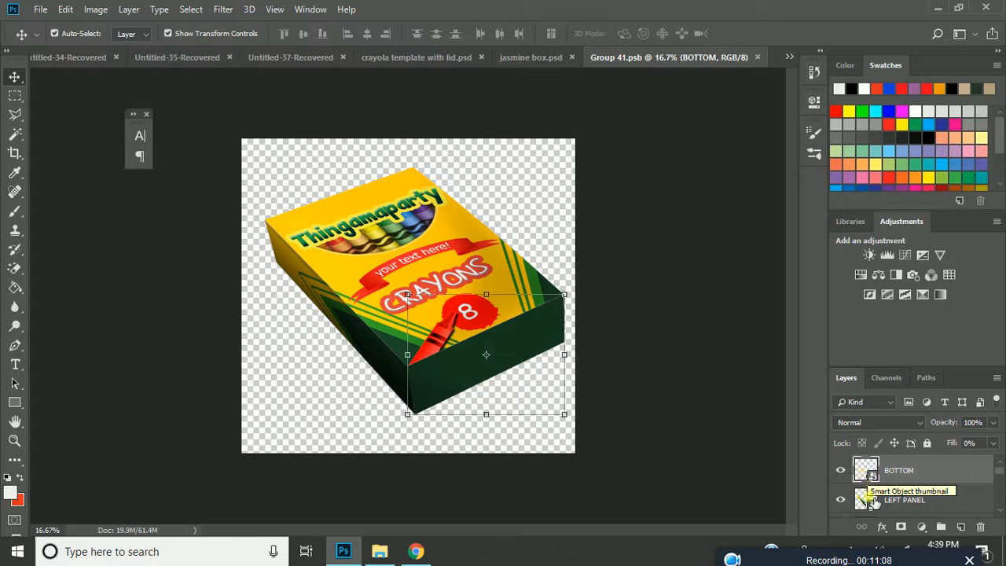
Step: Select the FACE smart object layer among the mockup's panel layers
click(877, 505)
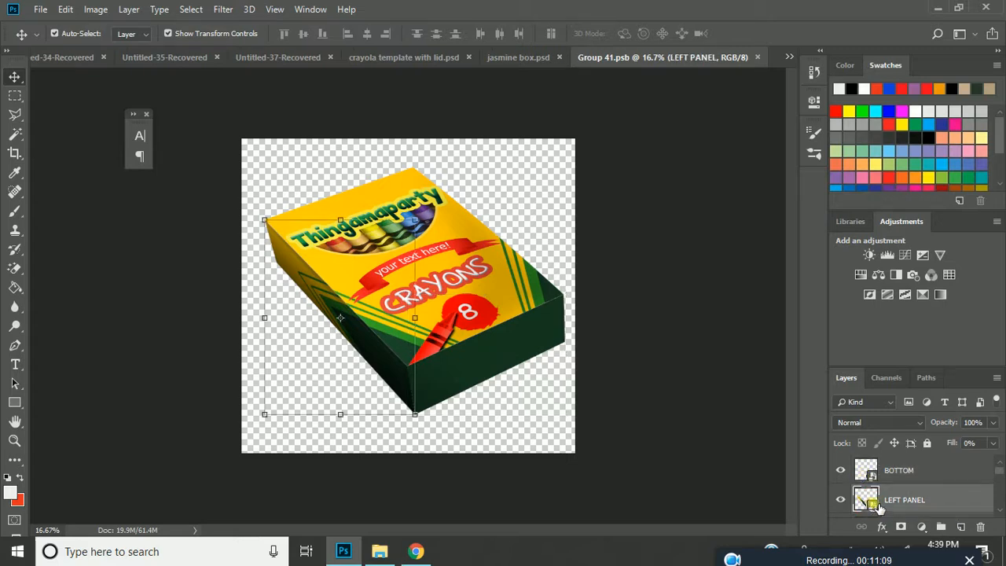
click(997, 471)
click(868, 472)
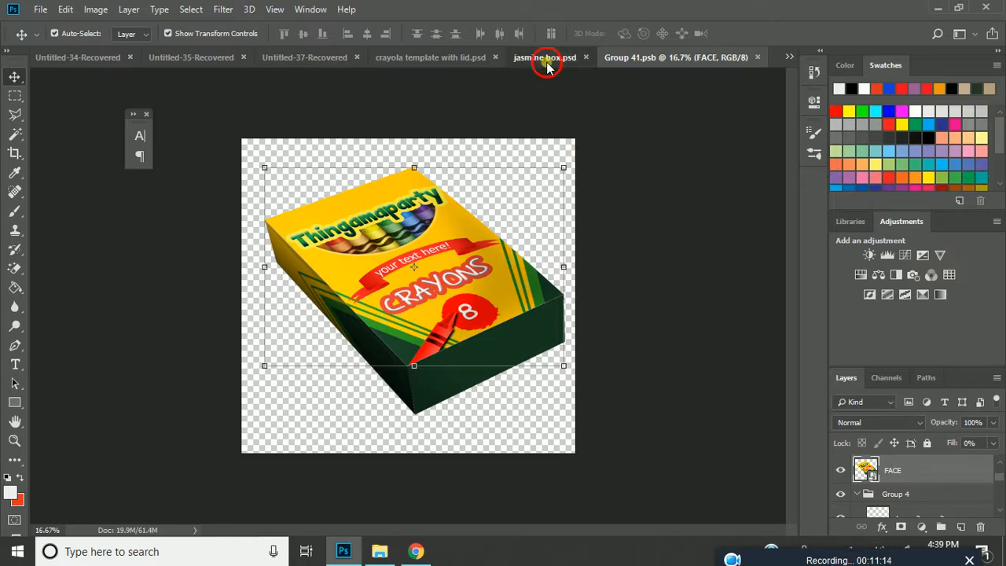
Step: Float the personalized box design in its own window and copy its front panel using a rectangular selection snapped to the guides
drag(542, 58, 559, 116)
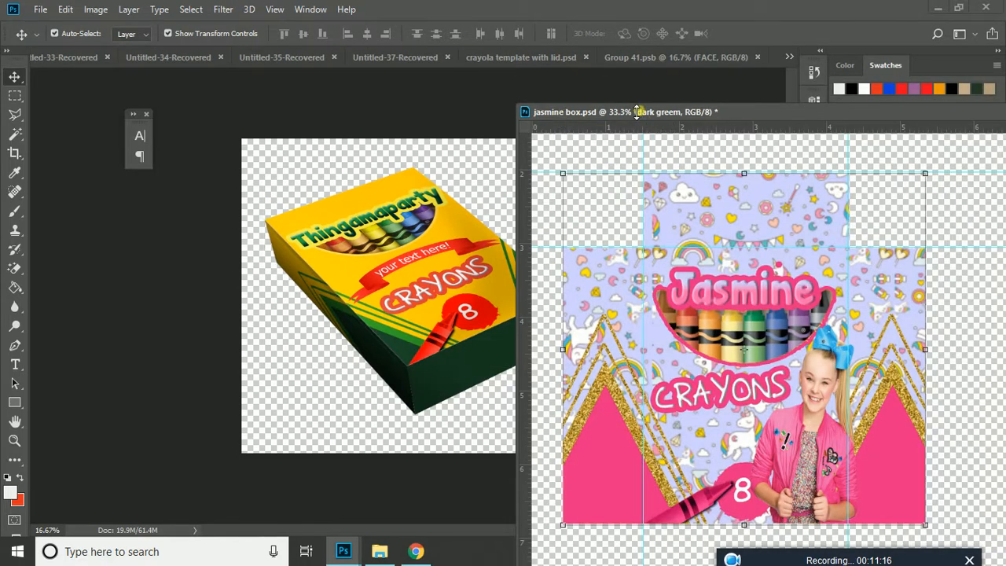
drag(633, 108, 371, 78)
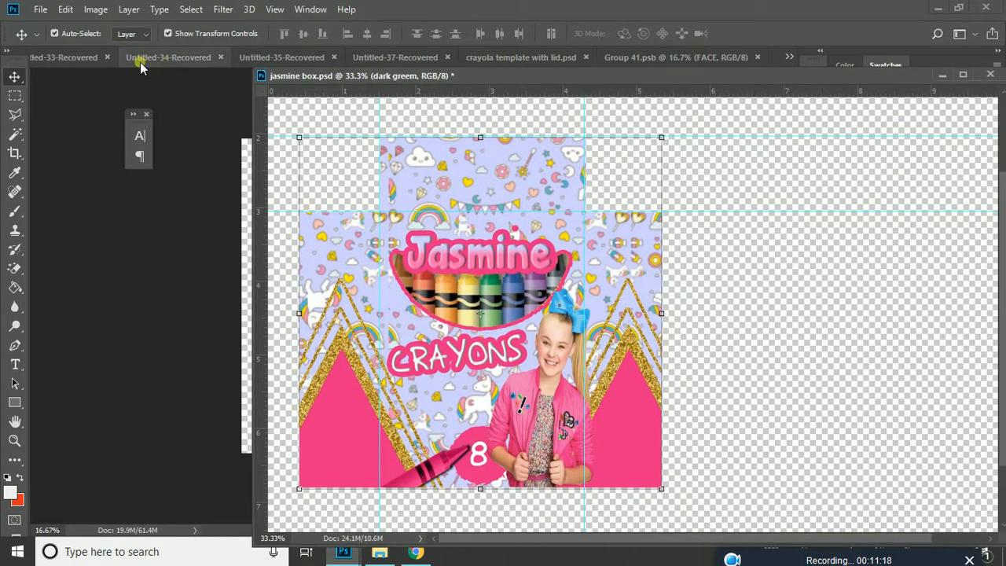
click(16, 94)
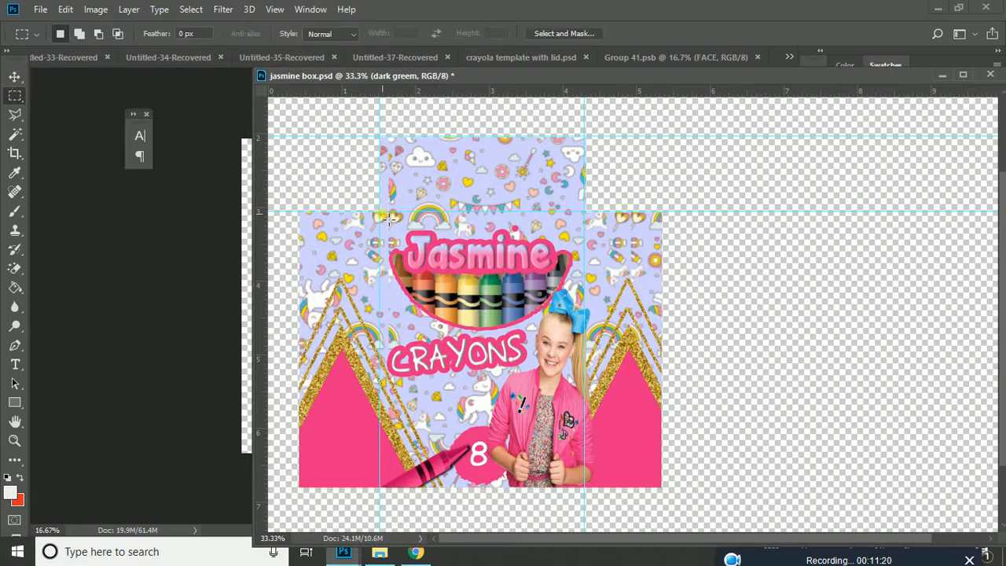
drag(381, 213, 586, 489)
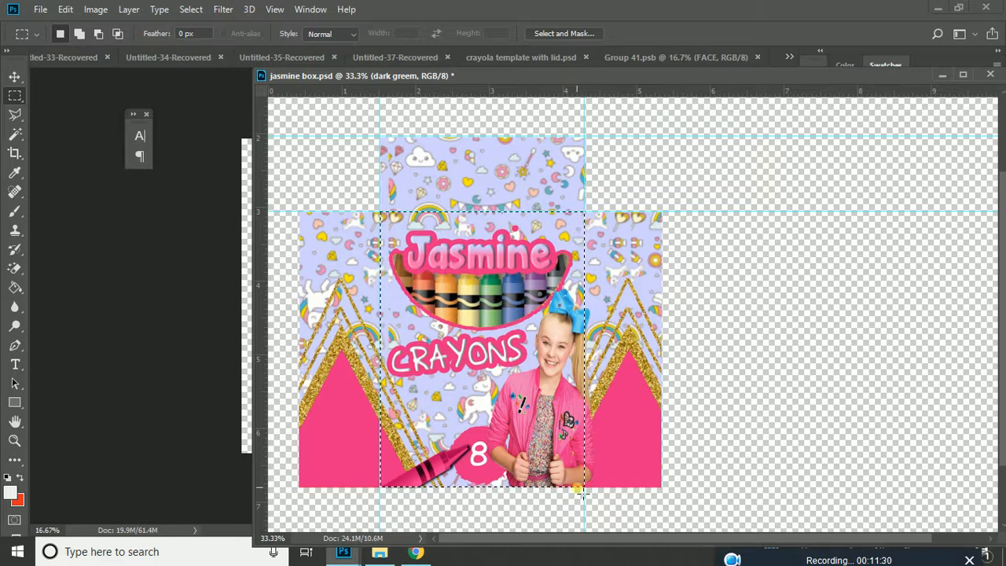
Step: Open the contents of the mockup's FACE smart object and delete Layer 2 and Layer 1 with the old artwork
click(175, 367)
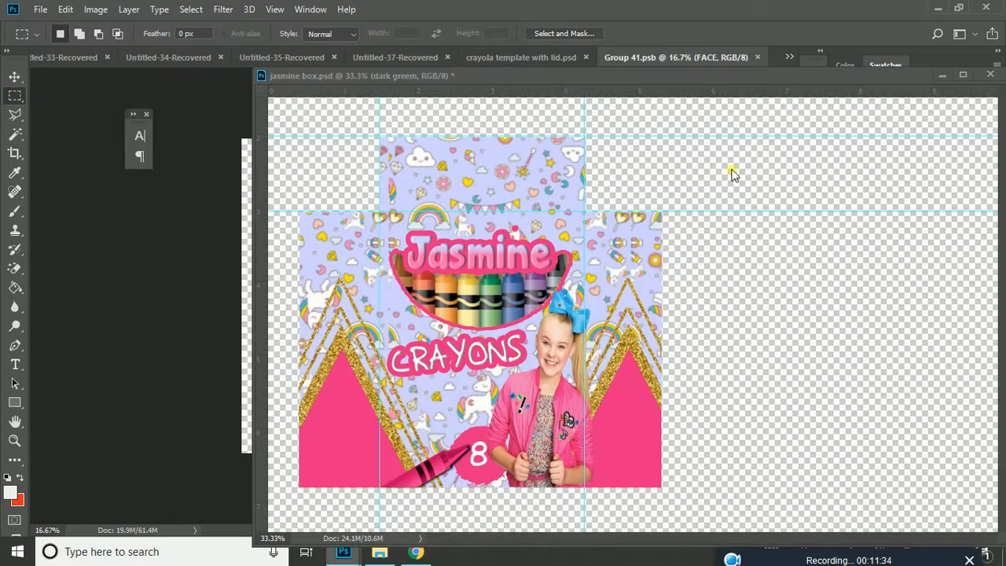
drag(887, 76, 481, 471)
click(444, 305)
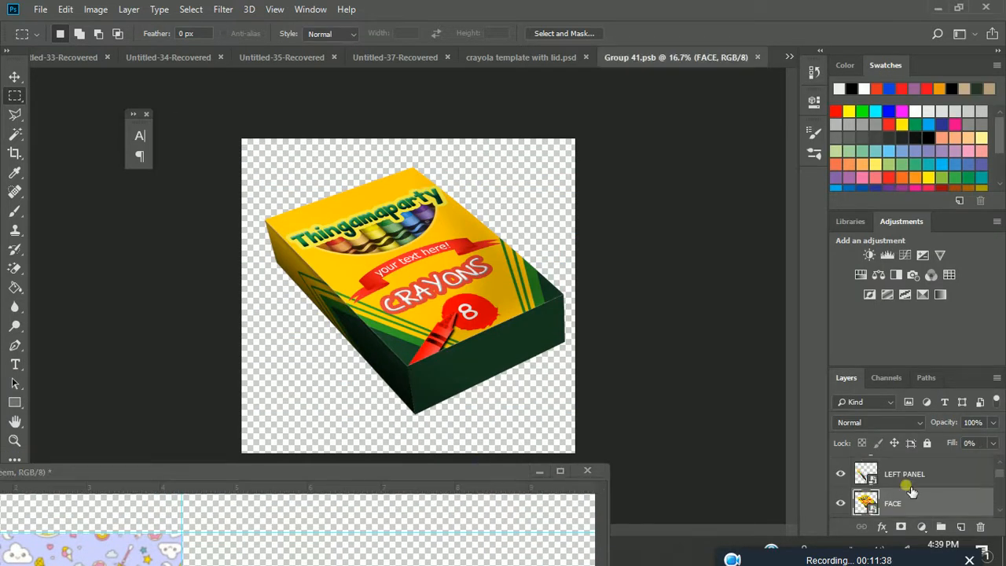
click(866, 501)
double_click(866, 503)
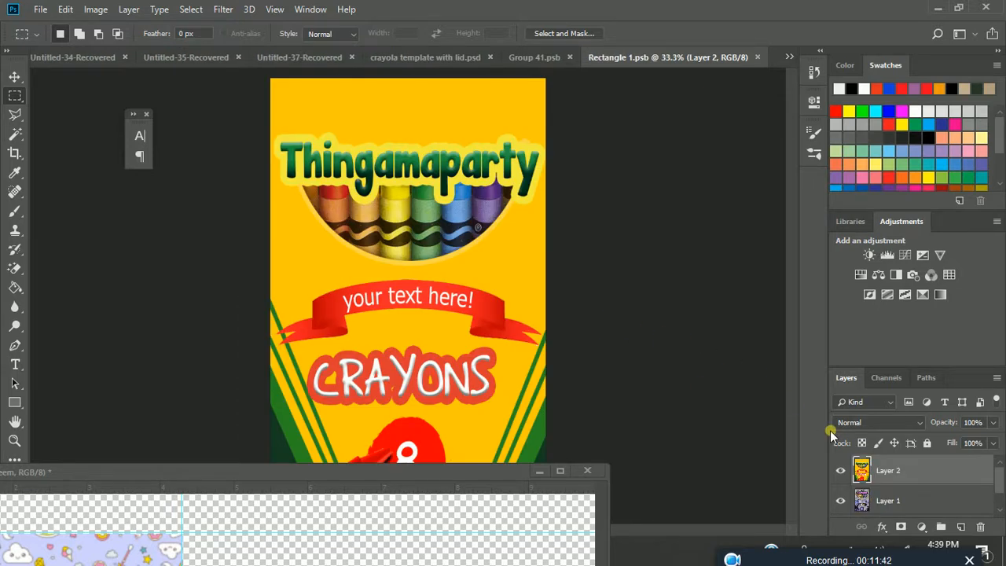
key(Delete)
key(Delete)
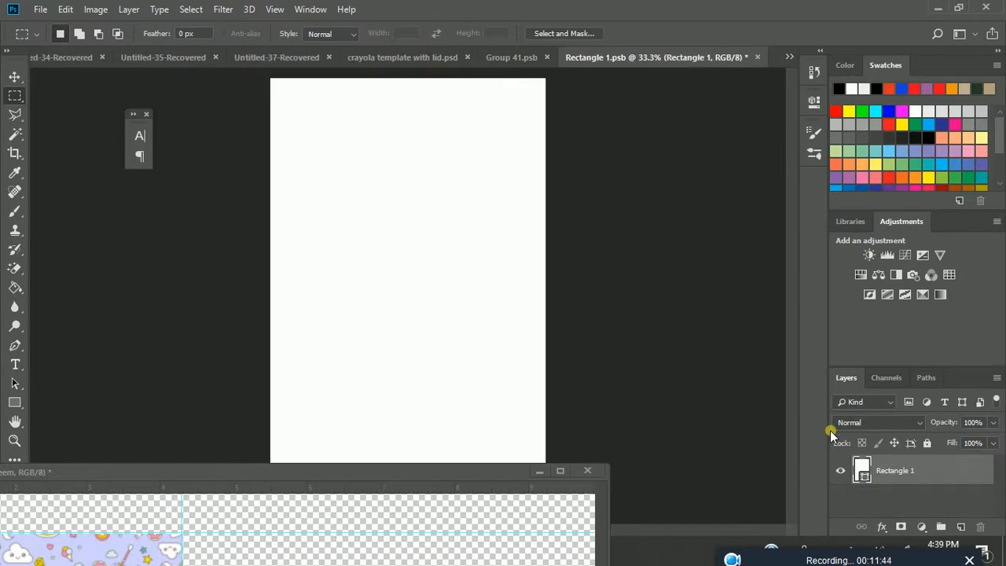
Step: Paste the copied front panel above Rectangle 1 and align it with the canvas's upper-left corner
key(ctrl+v)
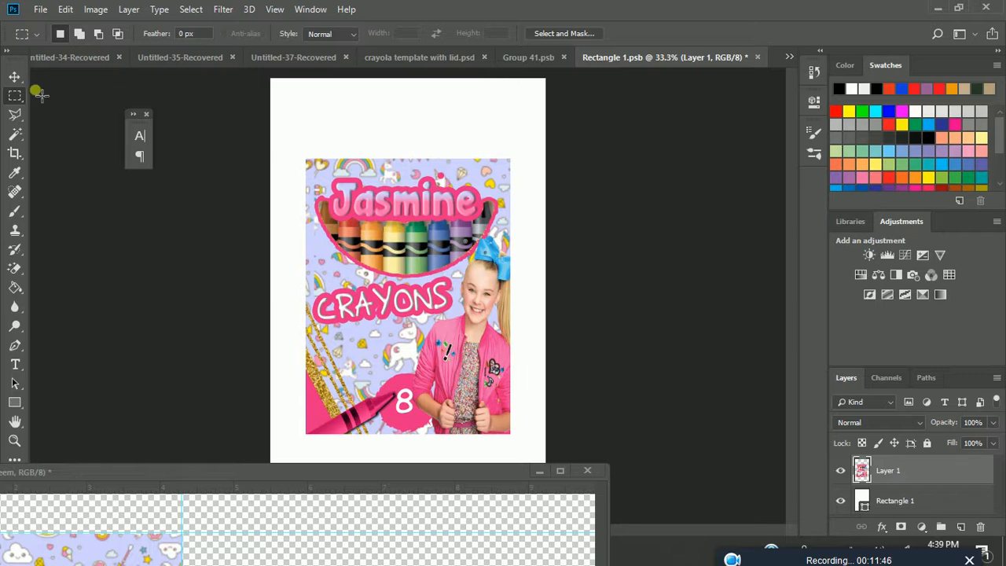
click(21, 75)
drag(418, 304, 383, 223)
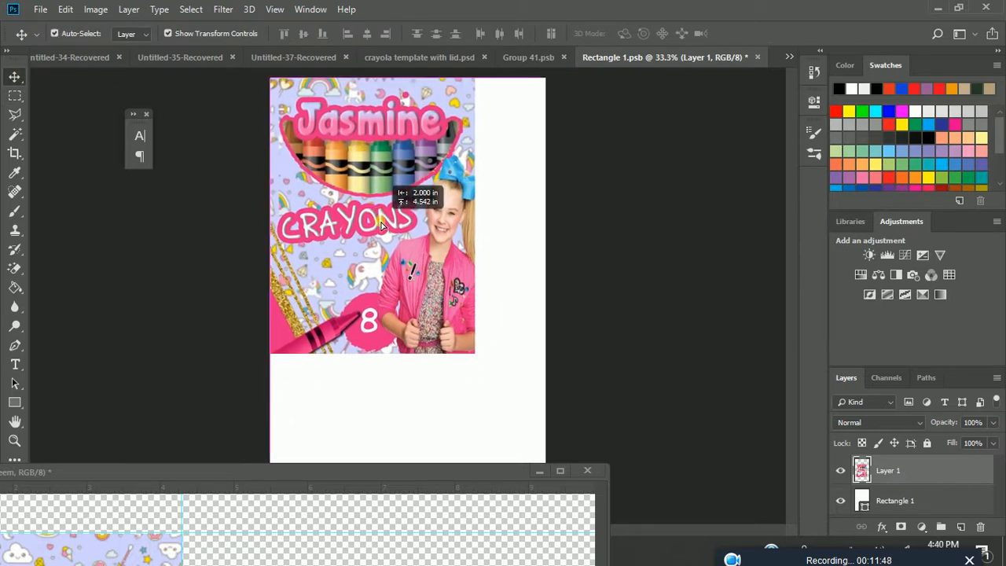
Step: Undock the box design's window and minimize it to clear the view of the face canvas
drag(476, 353, 503, 528)
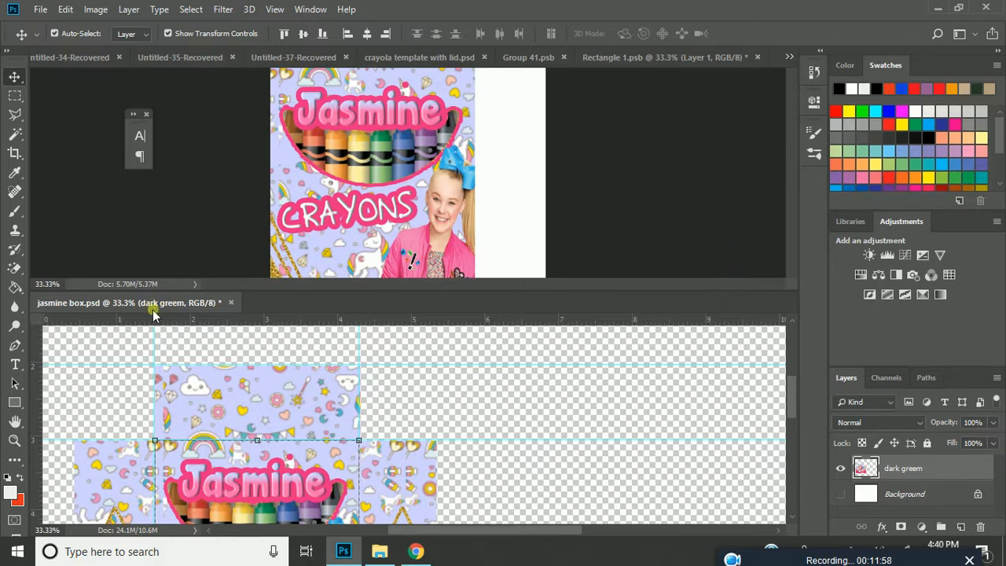
drag(155, 308, 157, 422)
drag(277, 424, 240, 455)
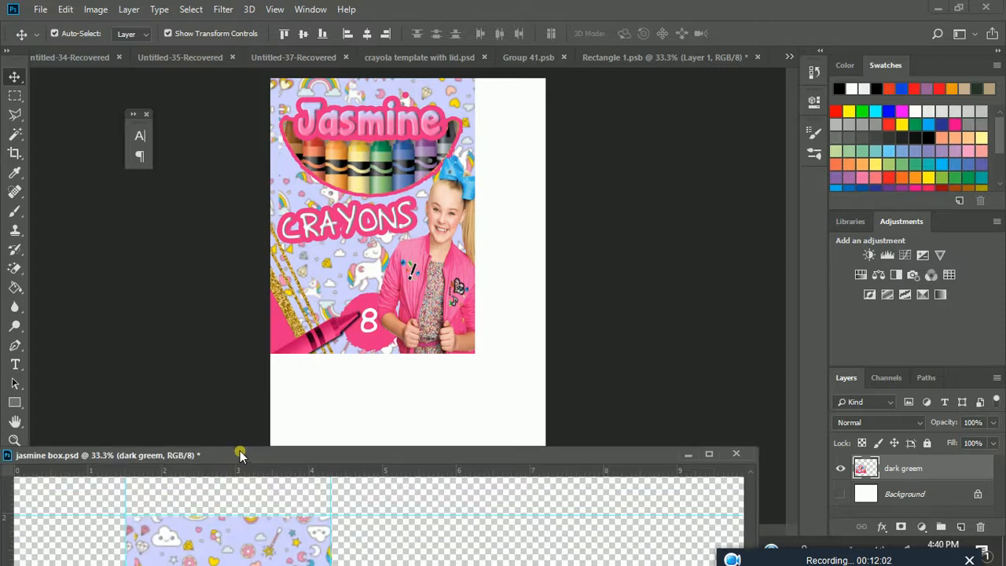
click(686, 454)
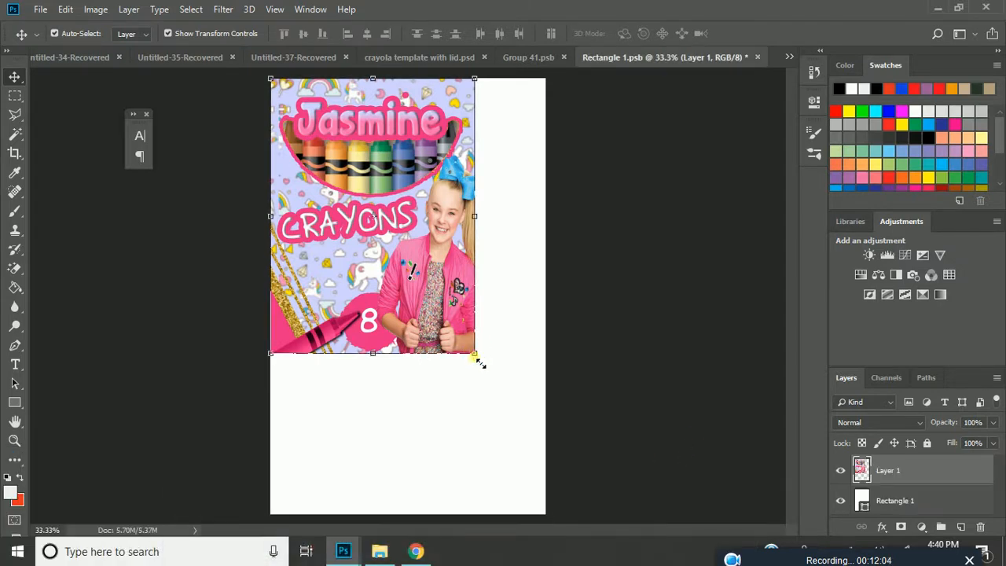
Step: Scale the pasted front panel to fill the whole face canvas, then save and close the smart object's document
drag(479, 363, 555, 517)
key(Return)
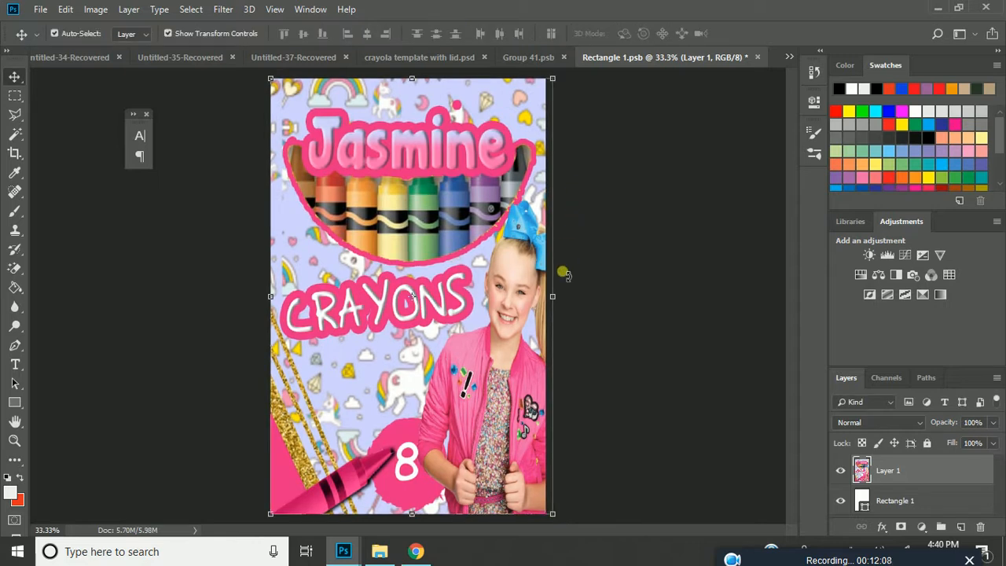
drag(557, 283, 555, 283)
key(Return)
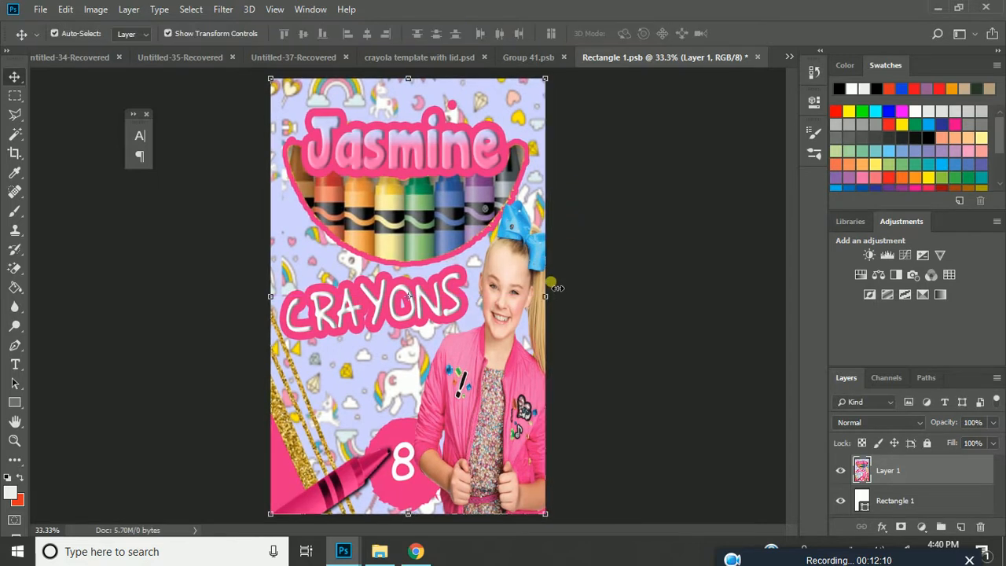
click(760, 58)
key(Return)
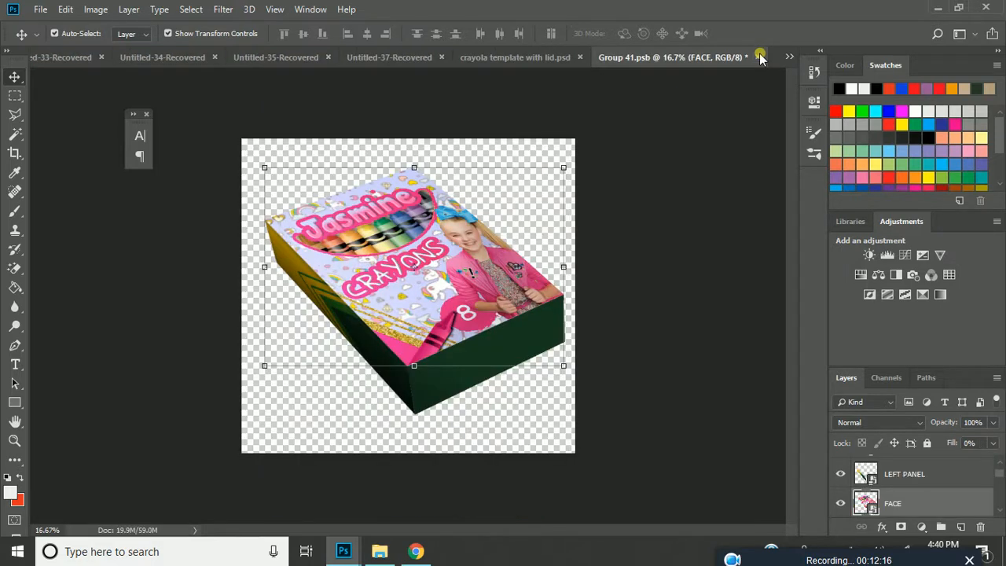
Step: Open the contents of the mockup's BOTTOM smart object and undock its document into a floating window
click(673, 253)
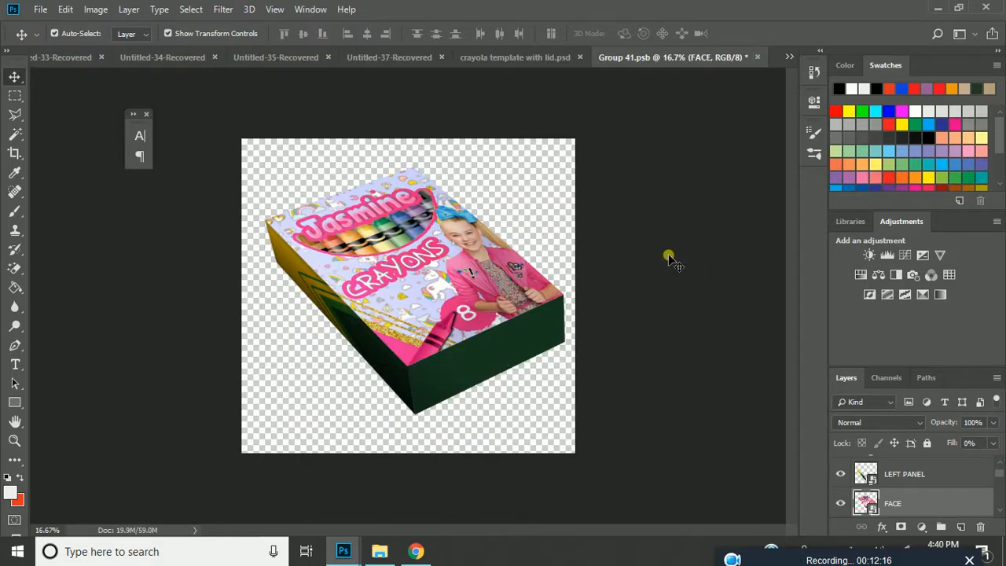
click(385, 369)
click(489, 355)
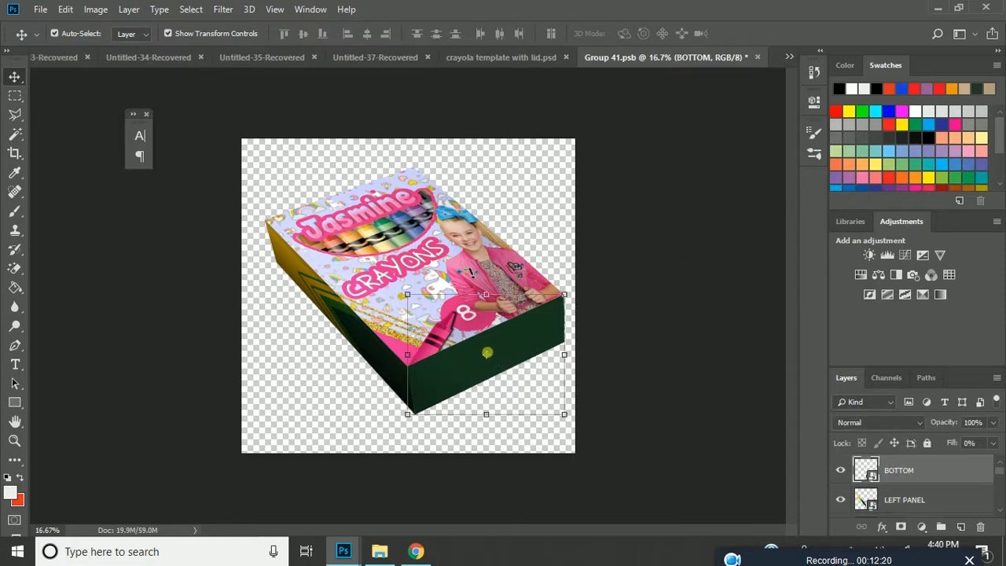
double_click(865, 470)
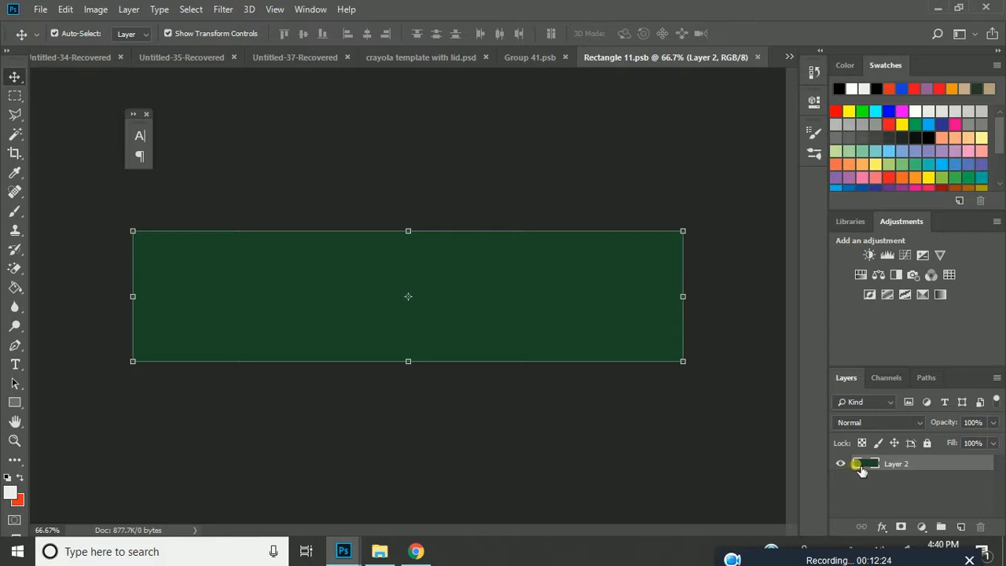
drag(668, 58, 672, 96)
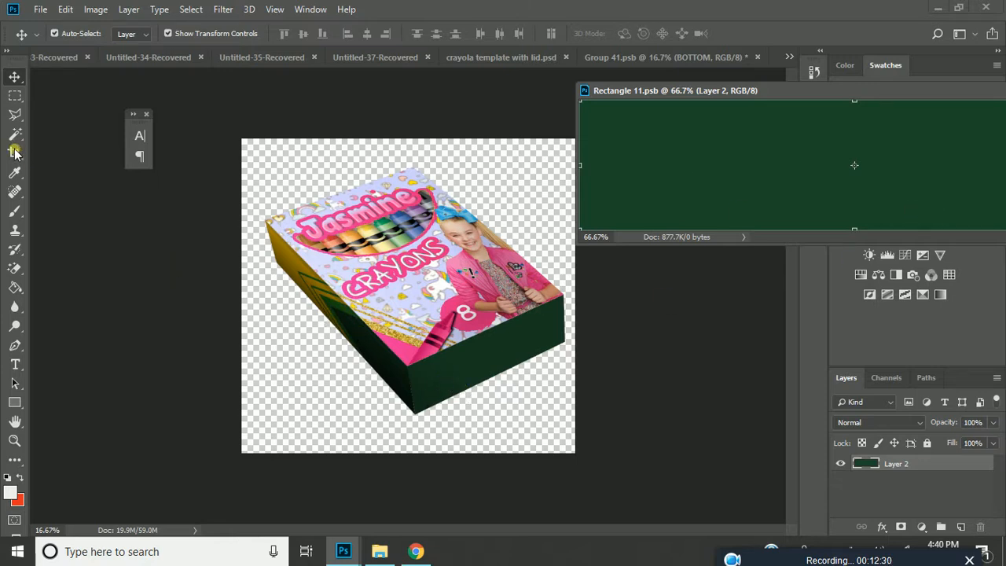
Step: Sample the pink at the front panel's lower corner and fill the bottom panel's Layer 2 with it
click(14, 173)
click(404, 354)
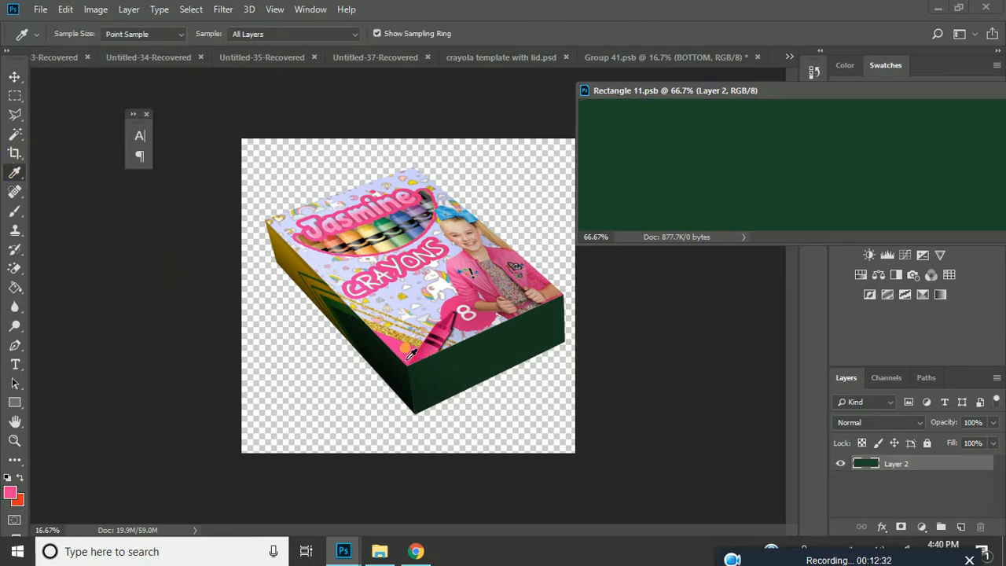
click(15, 288)
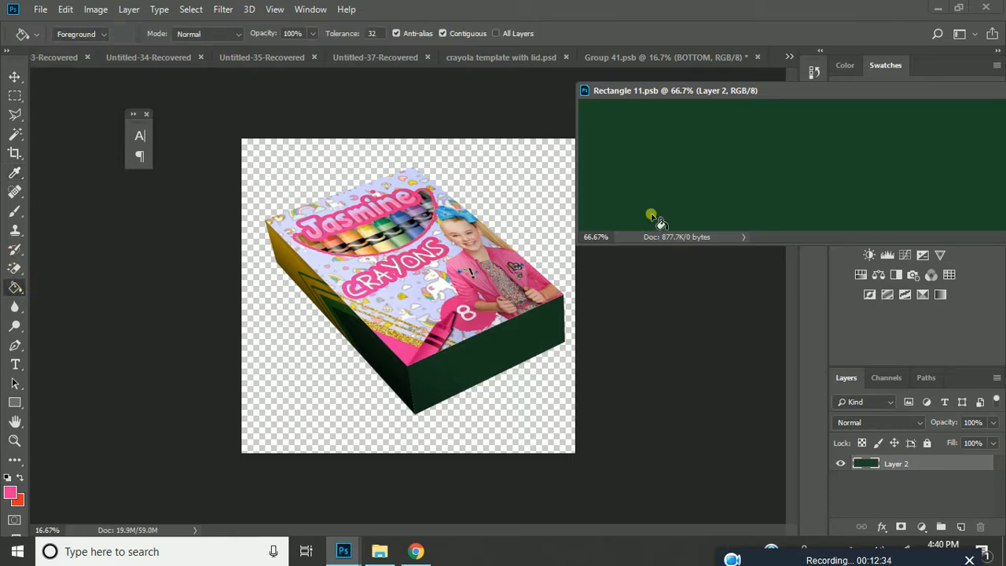
click(814, 208)
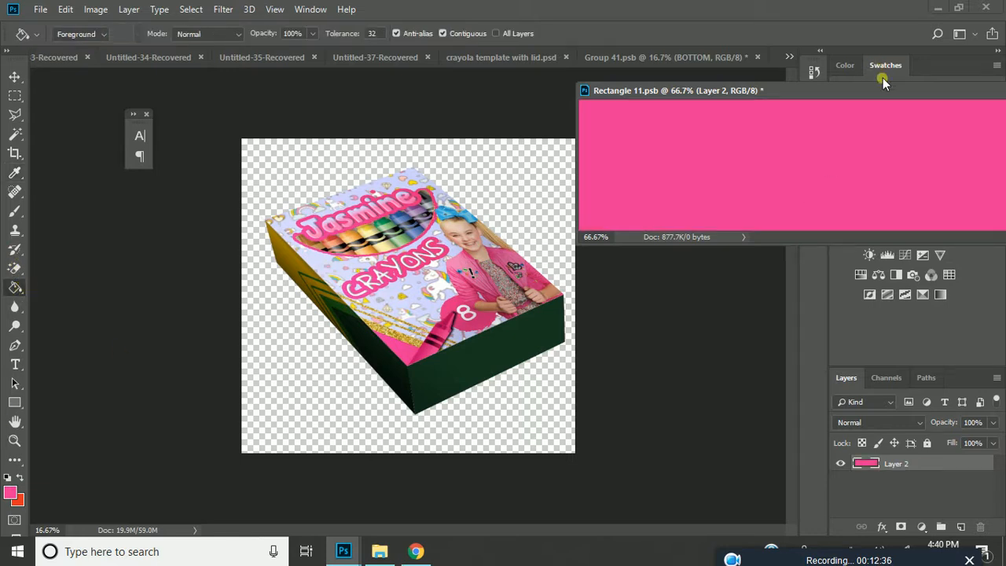
Step: Move the bottom panel's floating window over the mockup, then close the document and save its changes
drag(807, 96, 588, 163)
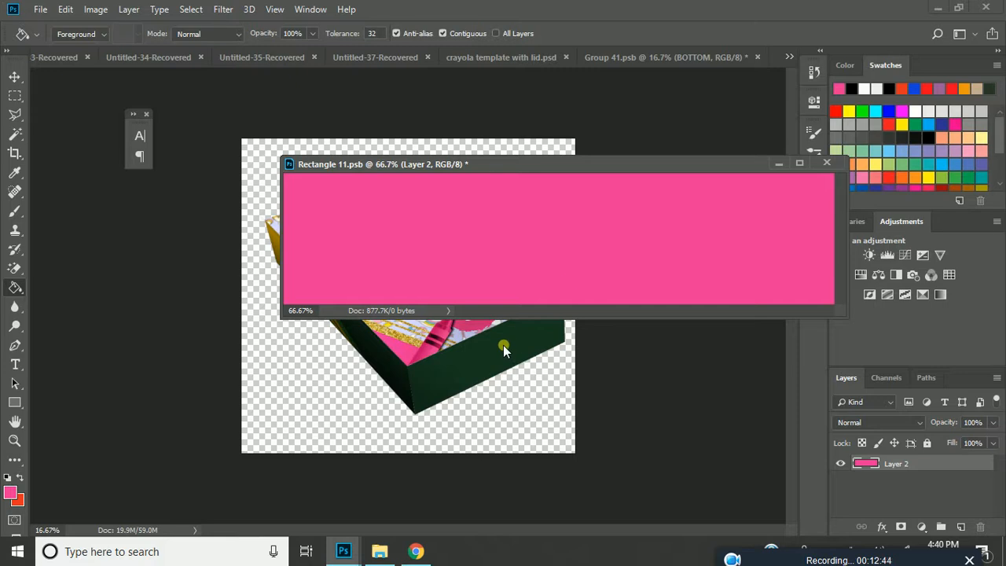
click(828, 162)
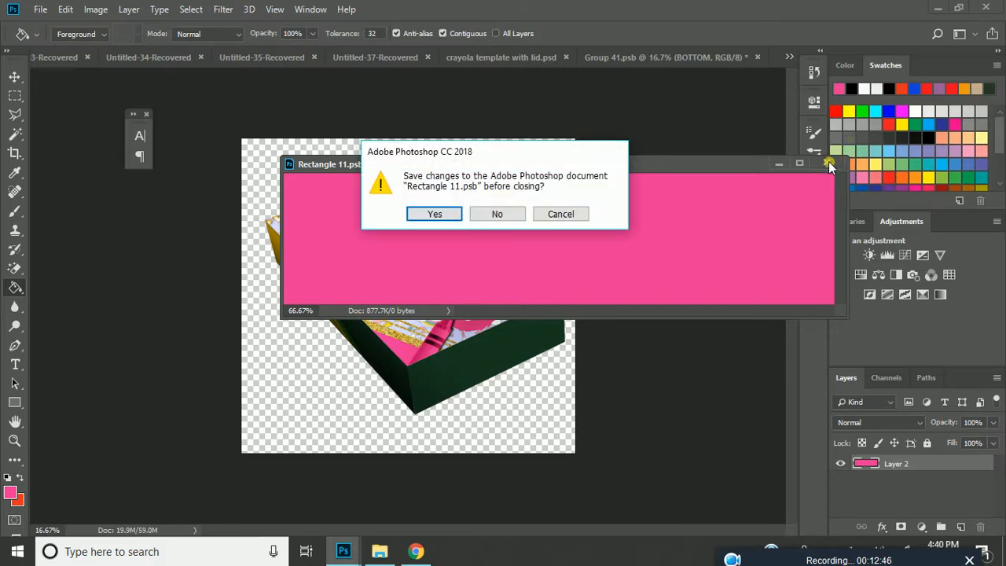
key(Return)
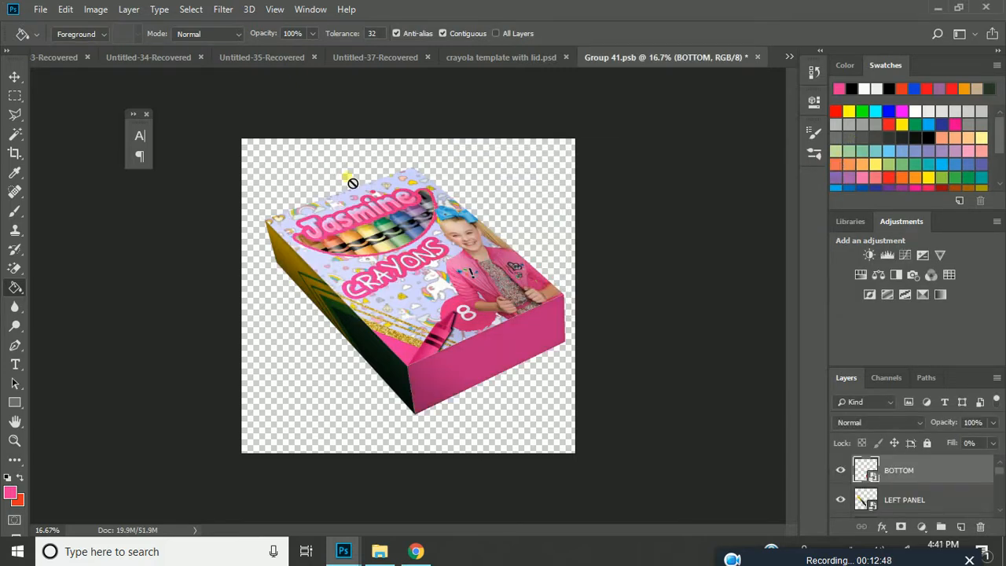
Step: Select the mockup's LEFT PANEL layer with the Move tool and restore the minimized box design window
click(16, 76)
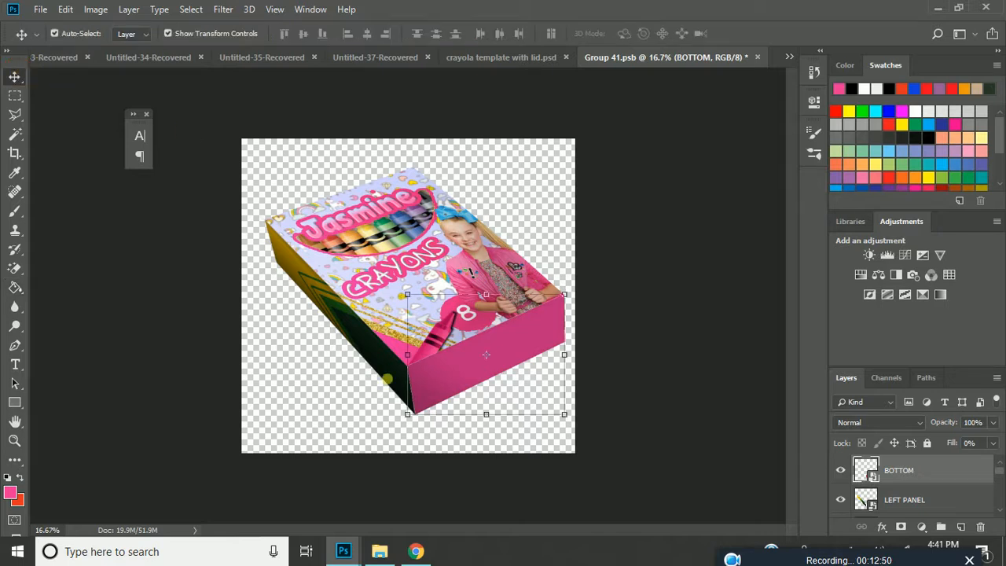
click(385, 371)
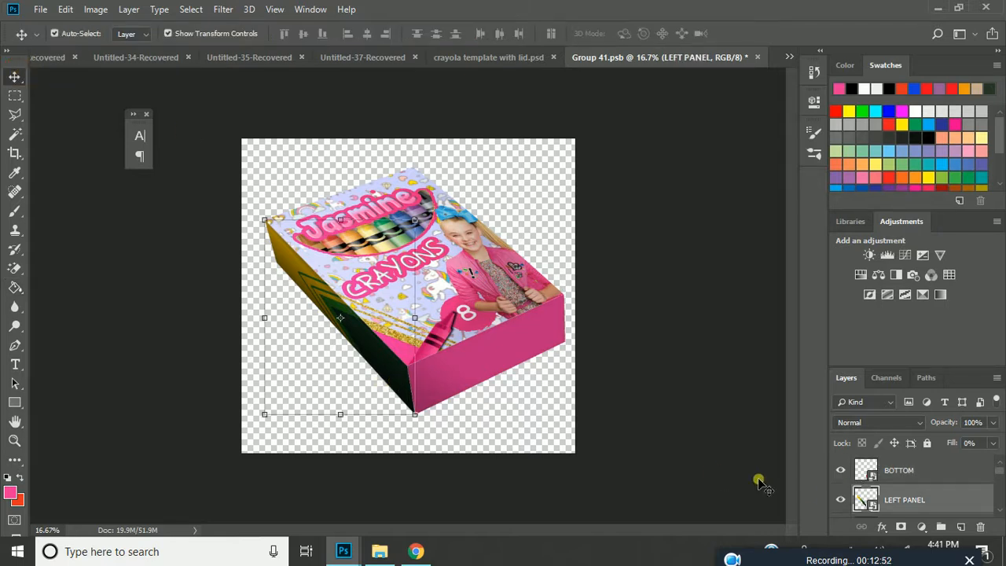
click(379, 553)
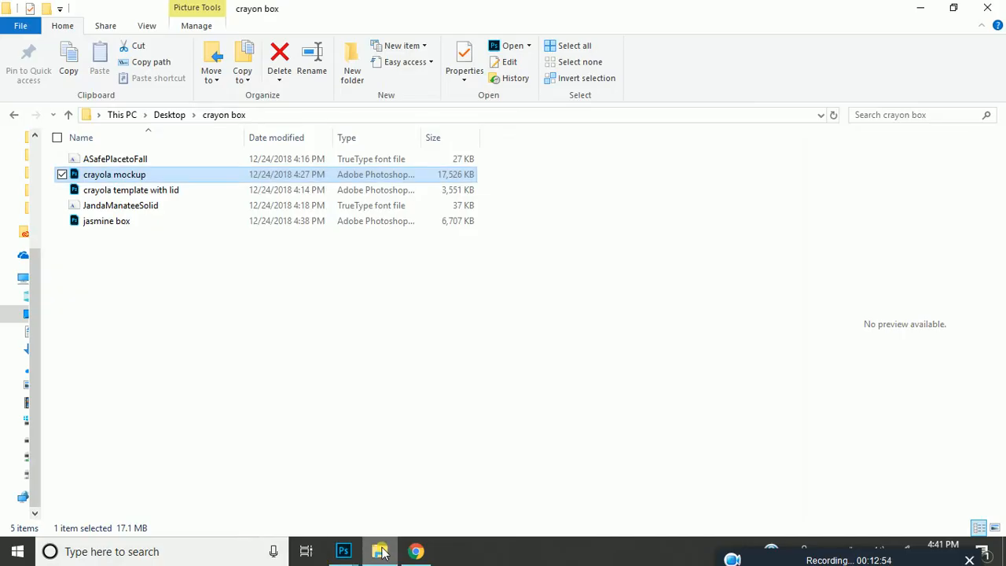
click(379, 552)
mouse_move(344, 553)
click(382, 519)
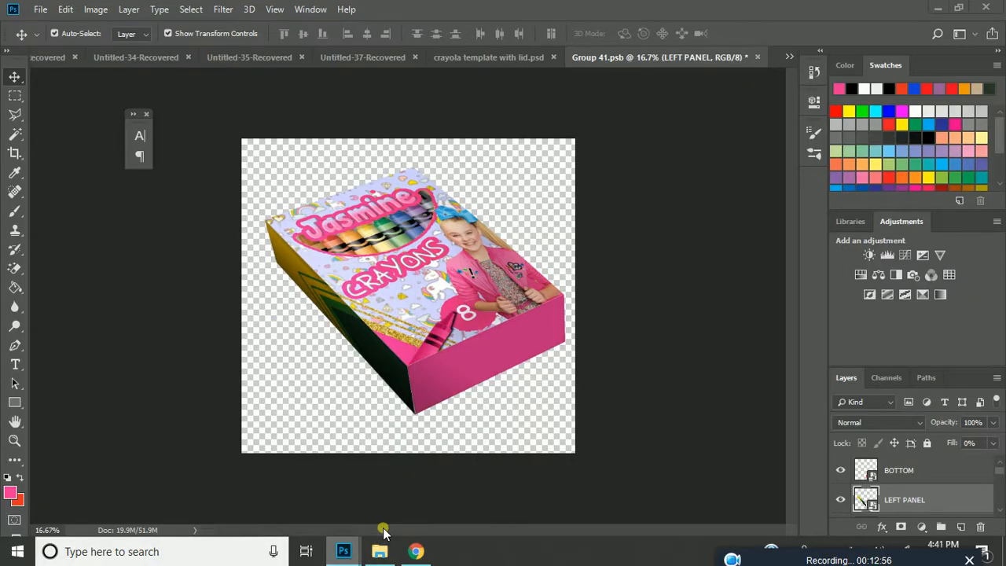
Step: Copy the box design's left side panel using a rectangular marquee selection, then minimize the design's window
drag(396, 461, 537, 91)
click(15, 95)
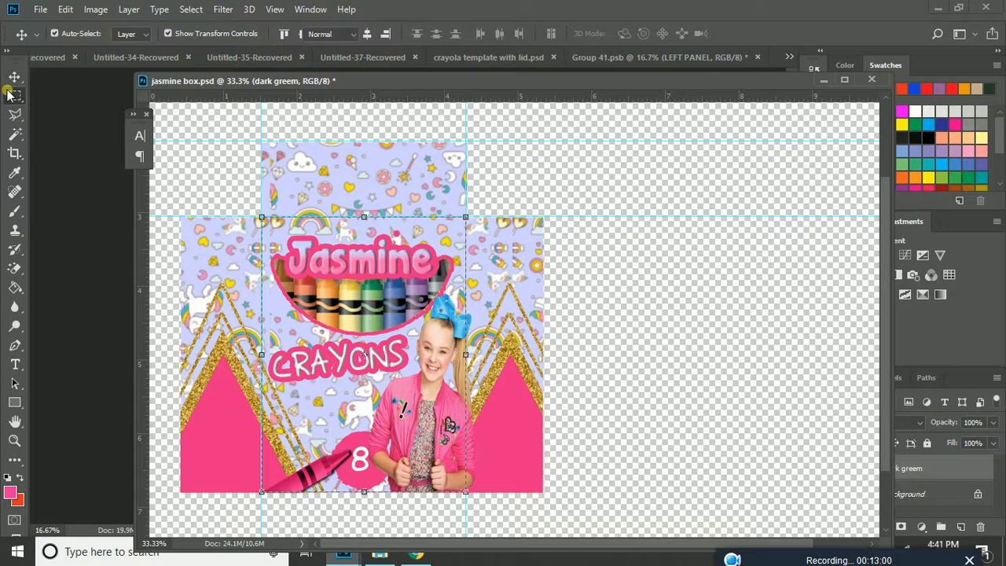
drag(177, 218, 260, 504)
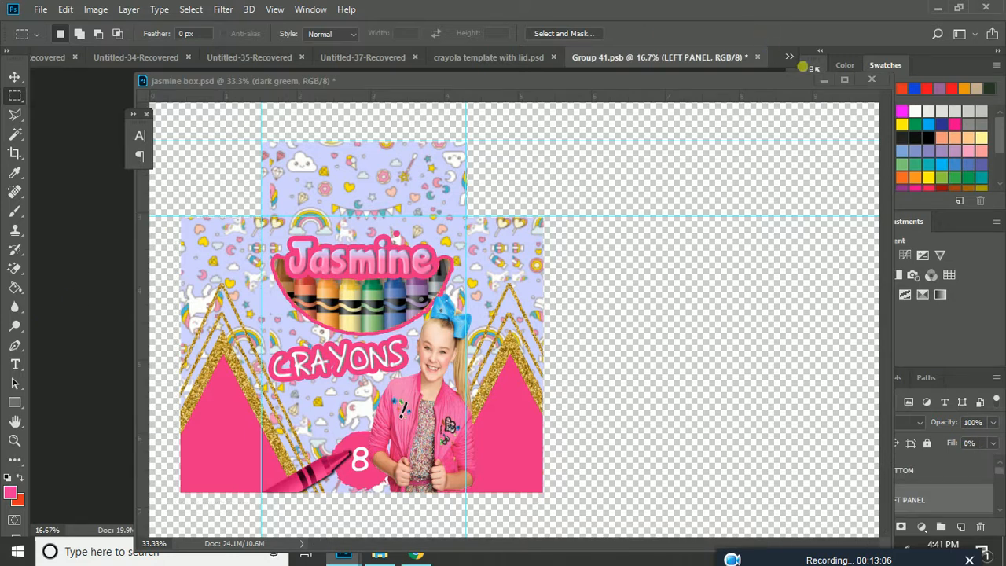
click(821, 82)
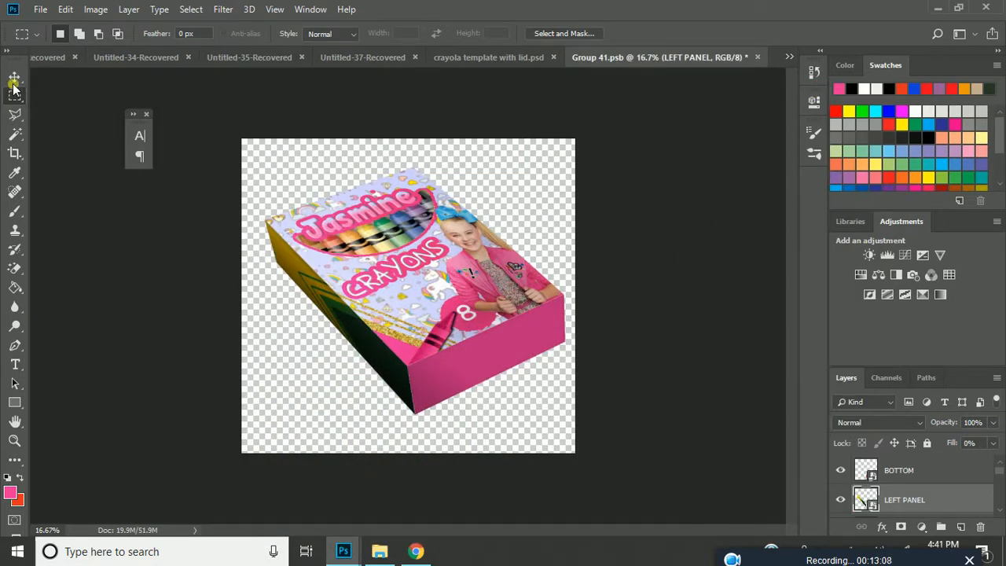
Step: Open the contents of the LEFT PANEL smart object and paste the copied side panel into it
click(16, 79)
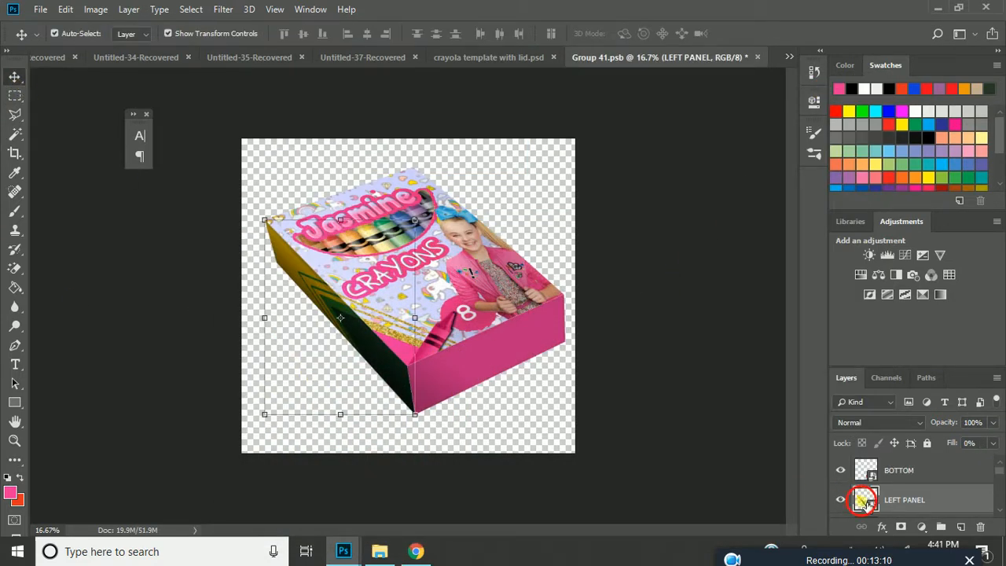
double_click(866, 501)
key(ctrl+v)
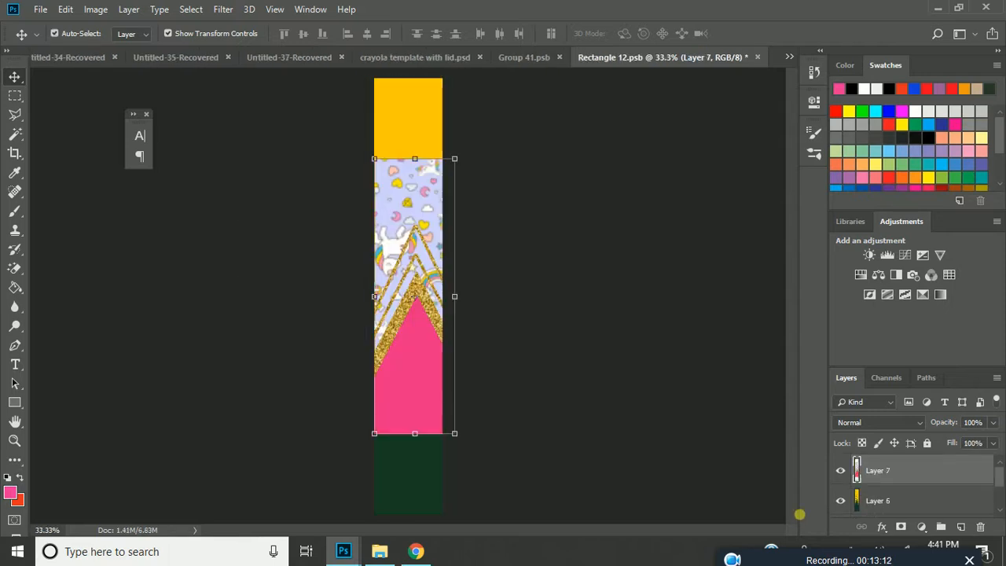
Step: Align the pasted side panel with the canvas's upper-right corner, stretch it to the full canvas height, then save and close the document
drag(427, 359, 401, 277)
drag(410, 364, 414, 517)
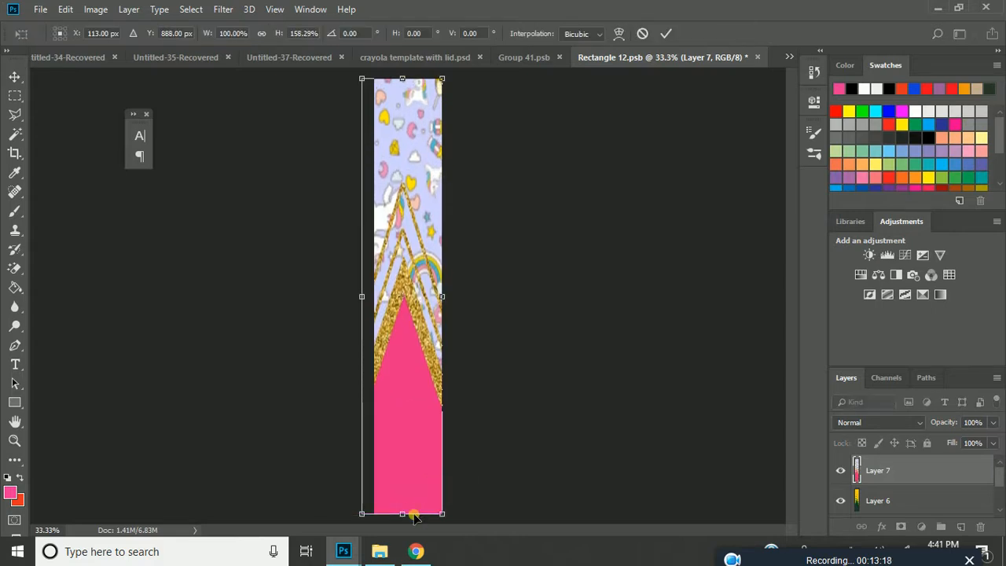
key(Return)
click(757, 57)
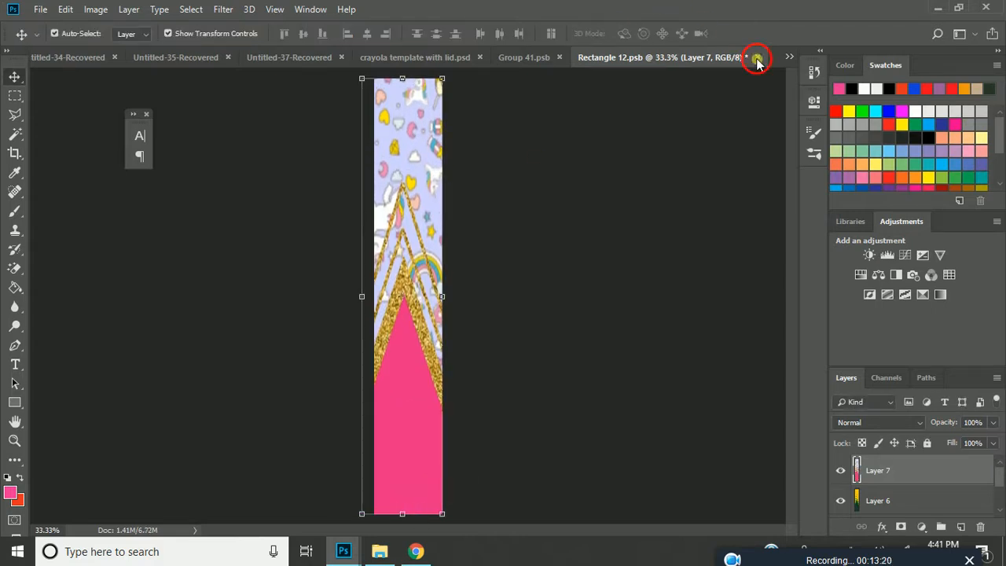
key(Return)
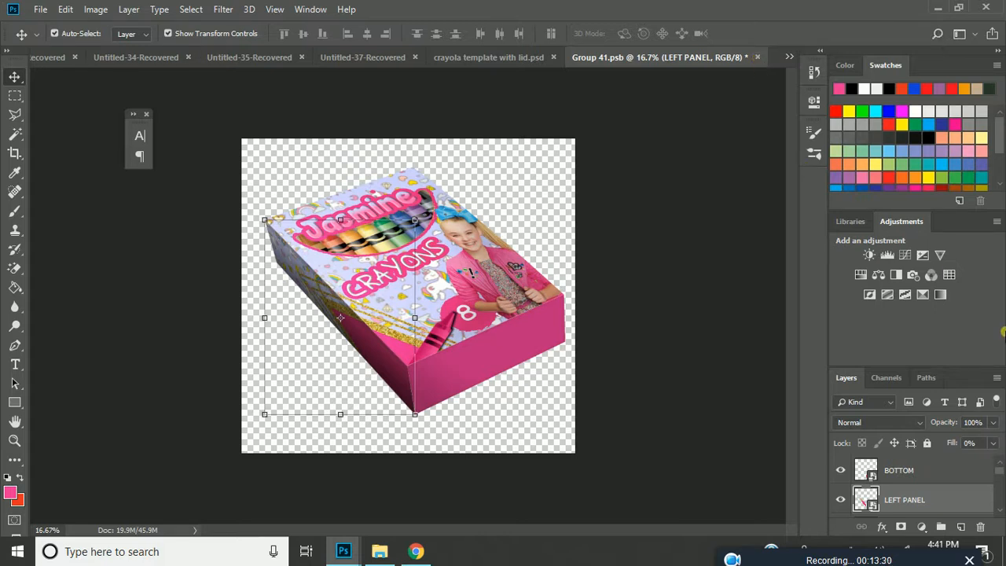
Step: Save and close Group 41.psb to update the crayola mockup, then deselect the box layer
drag(1003, 471, 1001, 493)
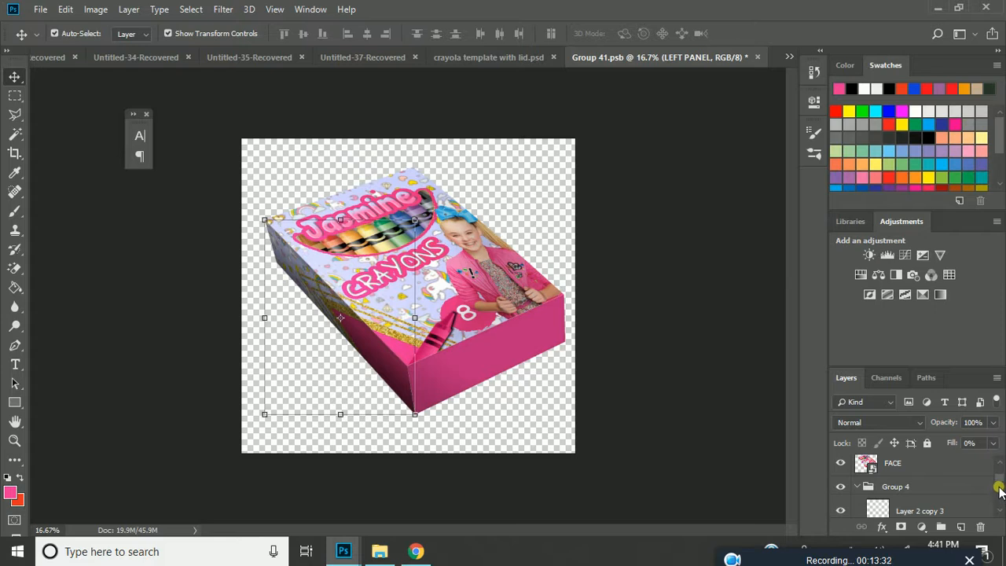
drag(999, 479, 983, 460)
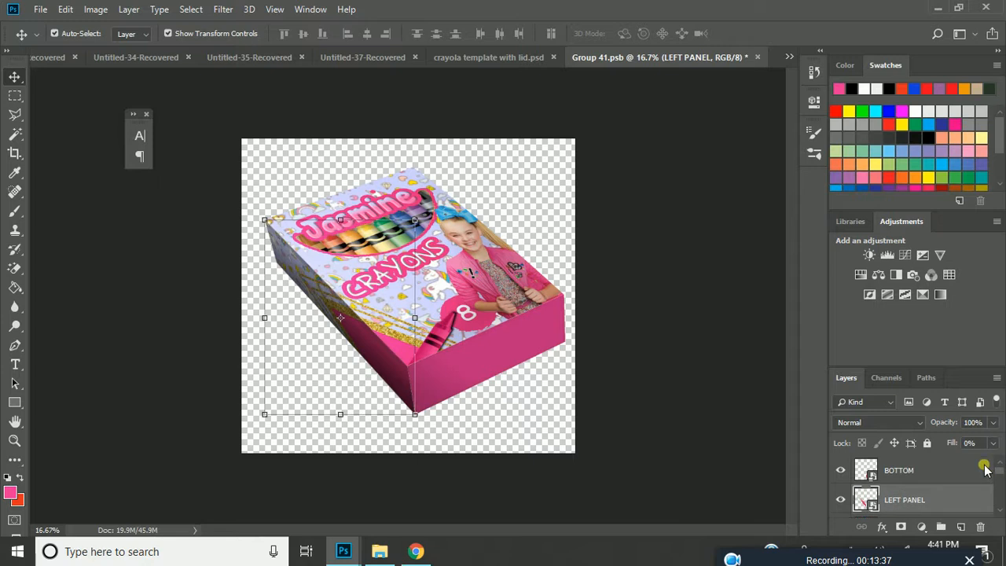
click(756, 59)
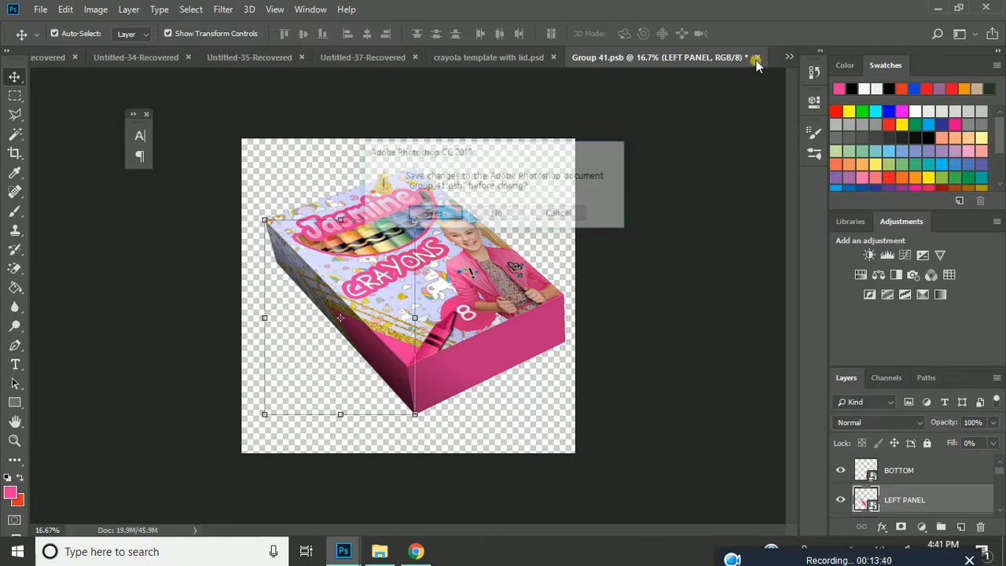
key(Return)
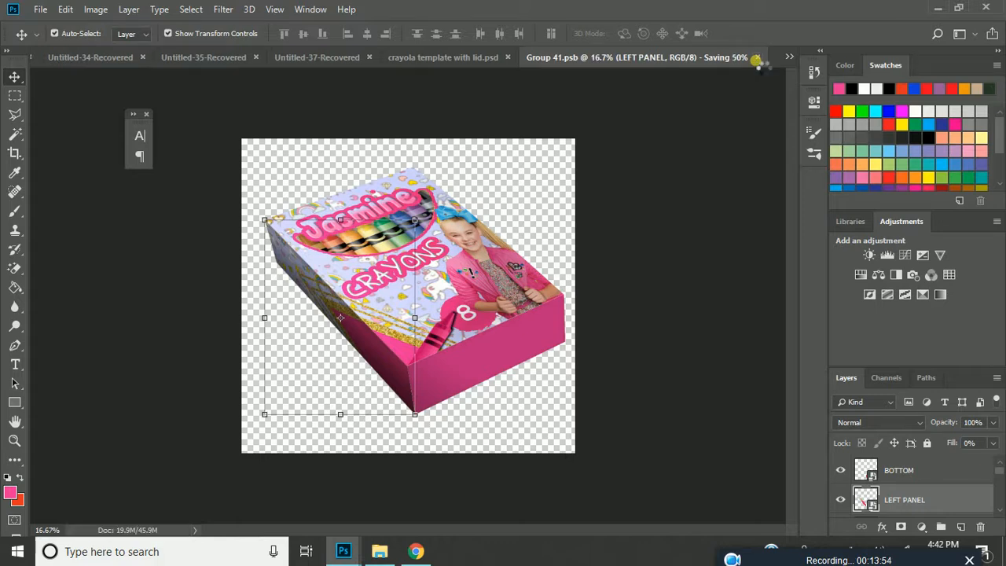
click(757, 59)
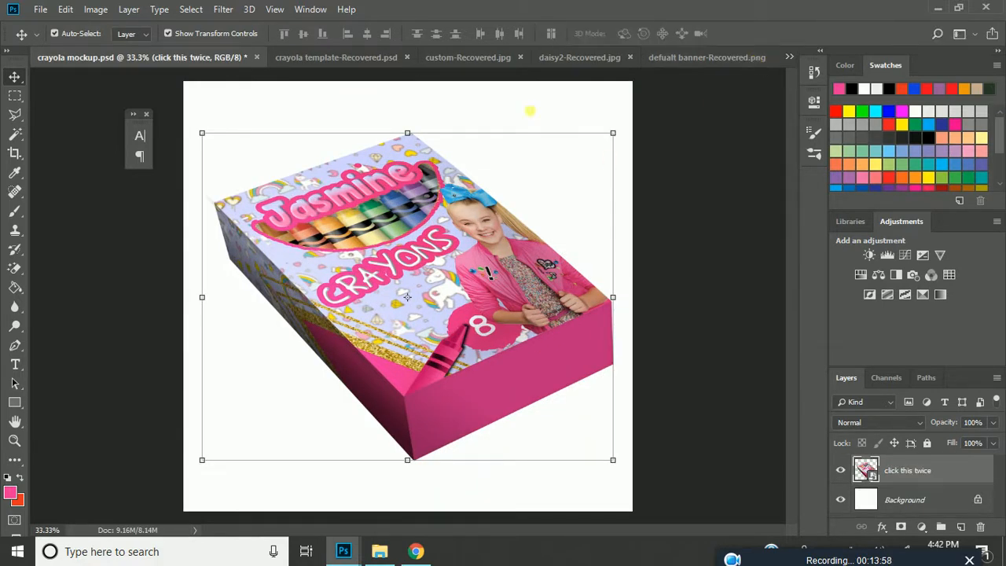
click(674, 298)
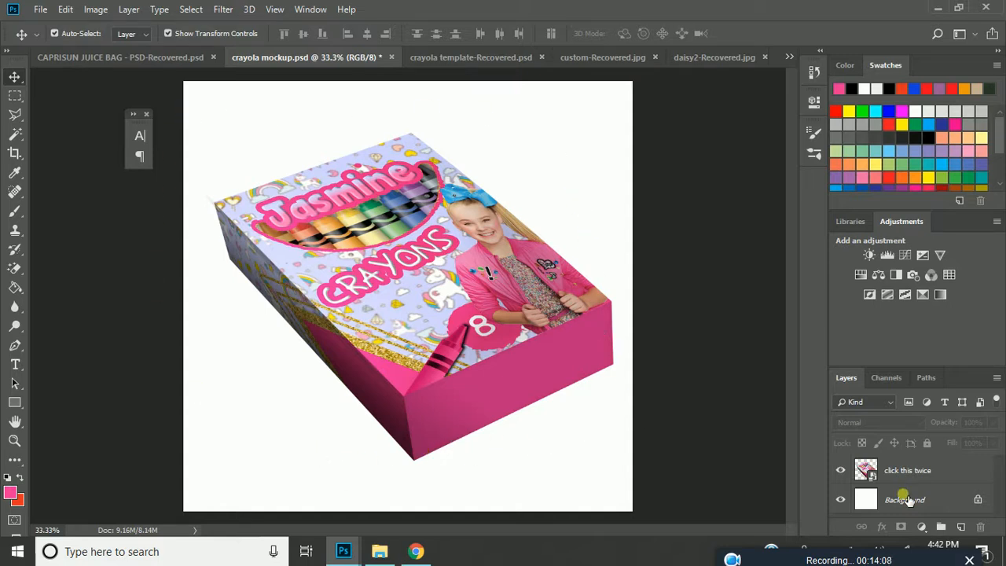
Step: Select the mockup's Background layer and open the image Hand Drawn Patterns 11.jpg from the Desktop
click(881, 506)
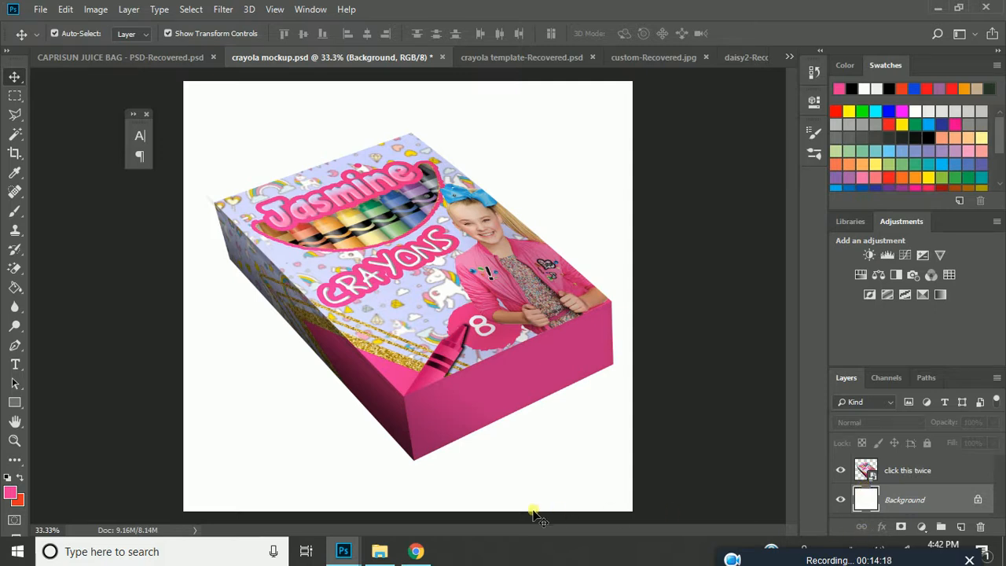
key(ctrl+o)
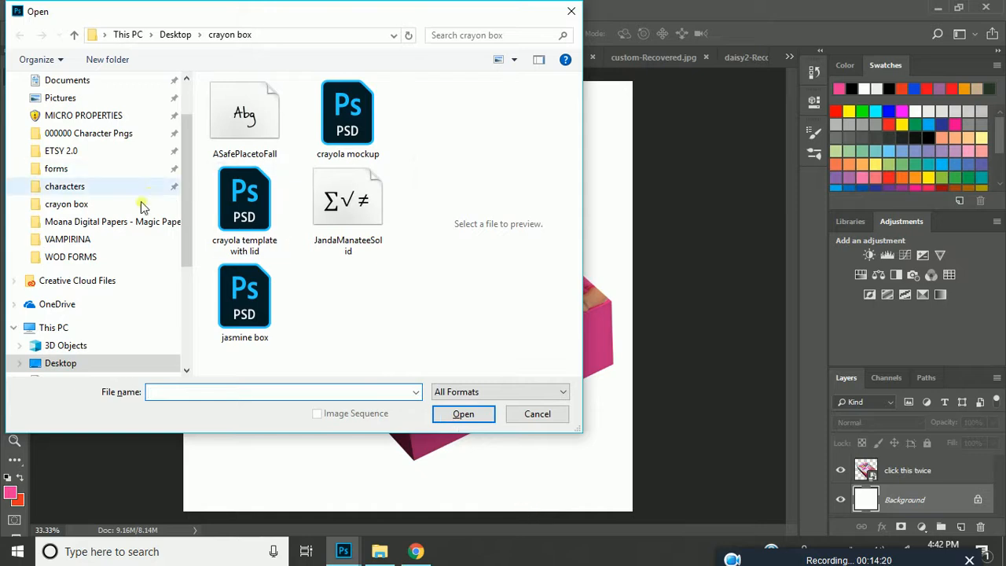
click(116, 362)
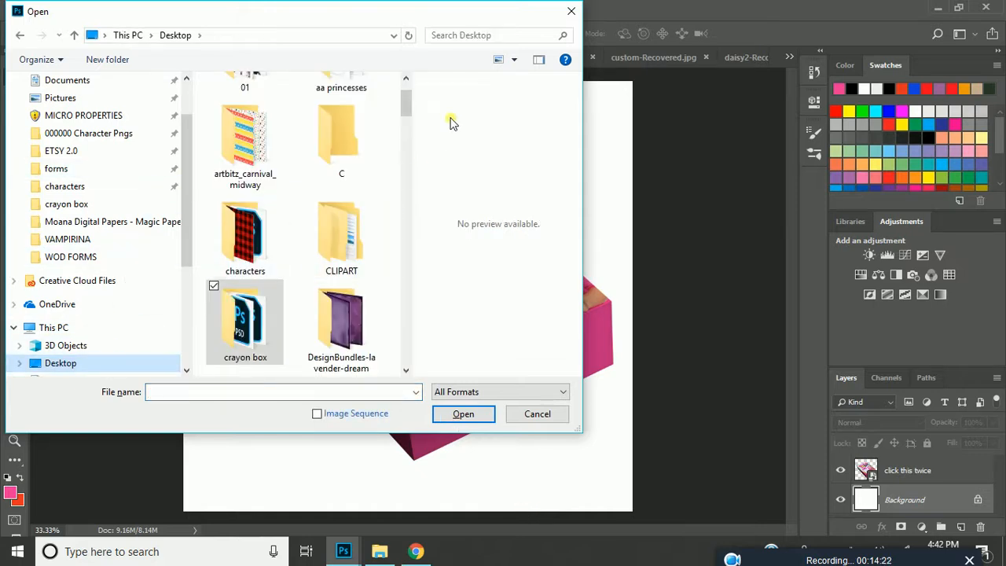
mouse_move(407, 97)
mouse_down()
mouse_move(404, 303)
mouse_move(405, 287)
mouse_up()
click(346, 252)
double_click(346, 252)
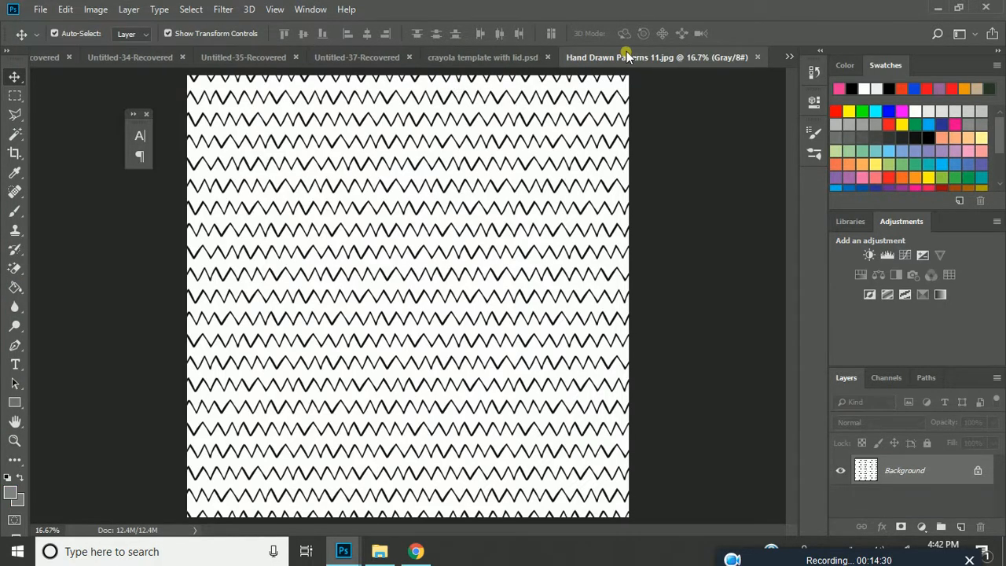
Step: Undock the zigzag pattern image, copy it into the mockup as a layer behind the box, and close the pattern document
drag(629, 57, 632, 90)
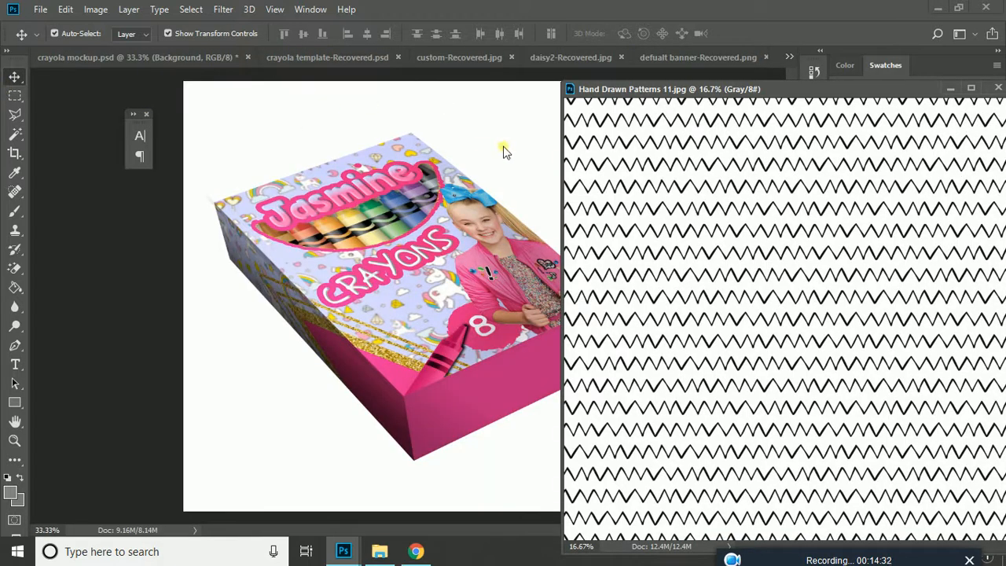
drag(642, 204, 524, 179)
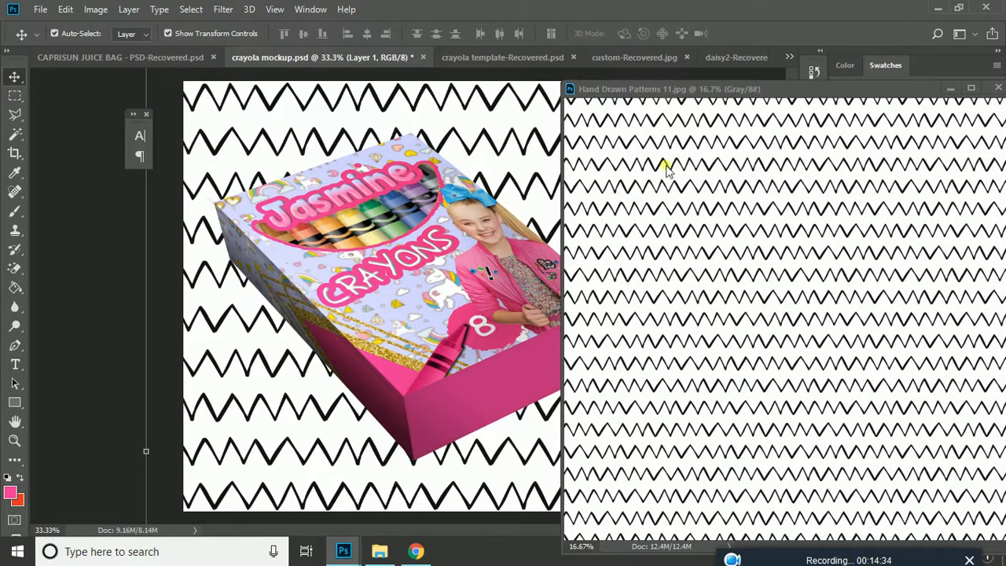
drag(779, 88, 220, 256)
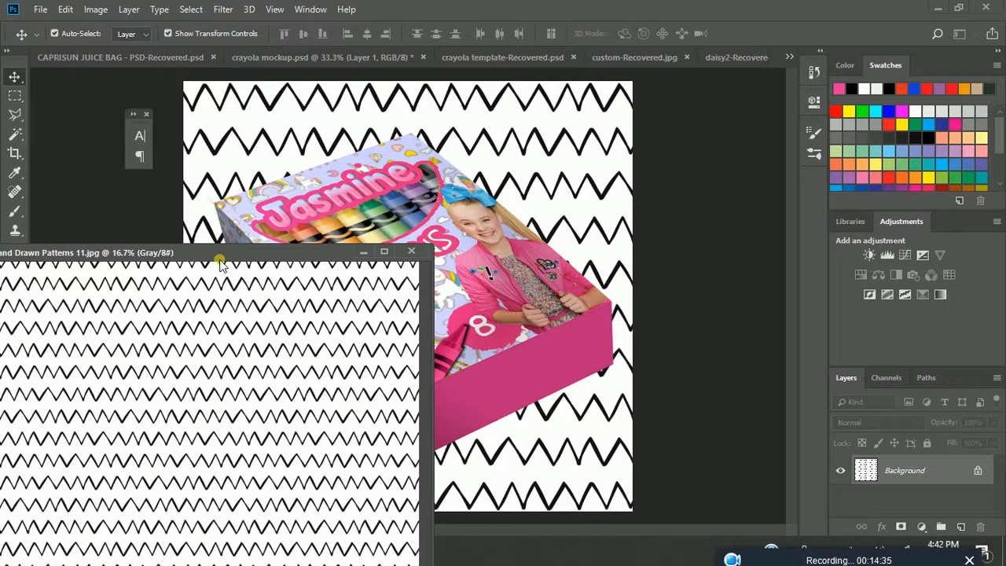
click(416, 253)
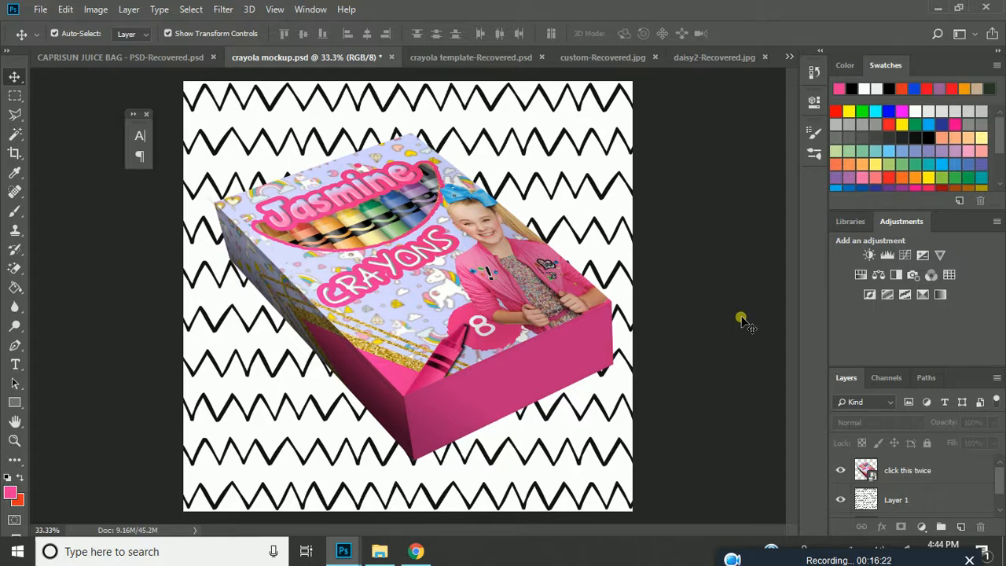
drag(848, 558, 817, 360)
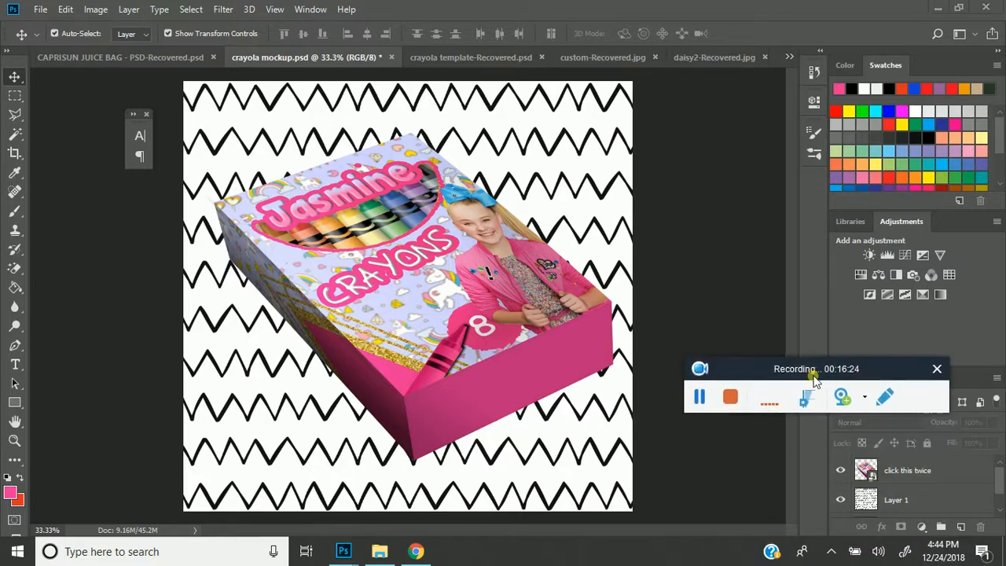